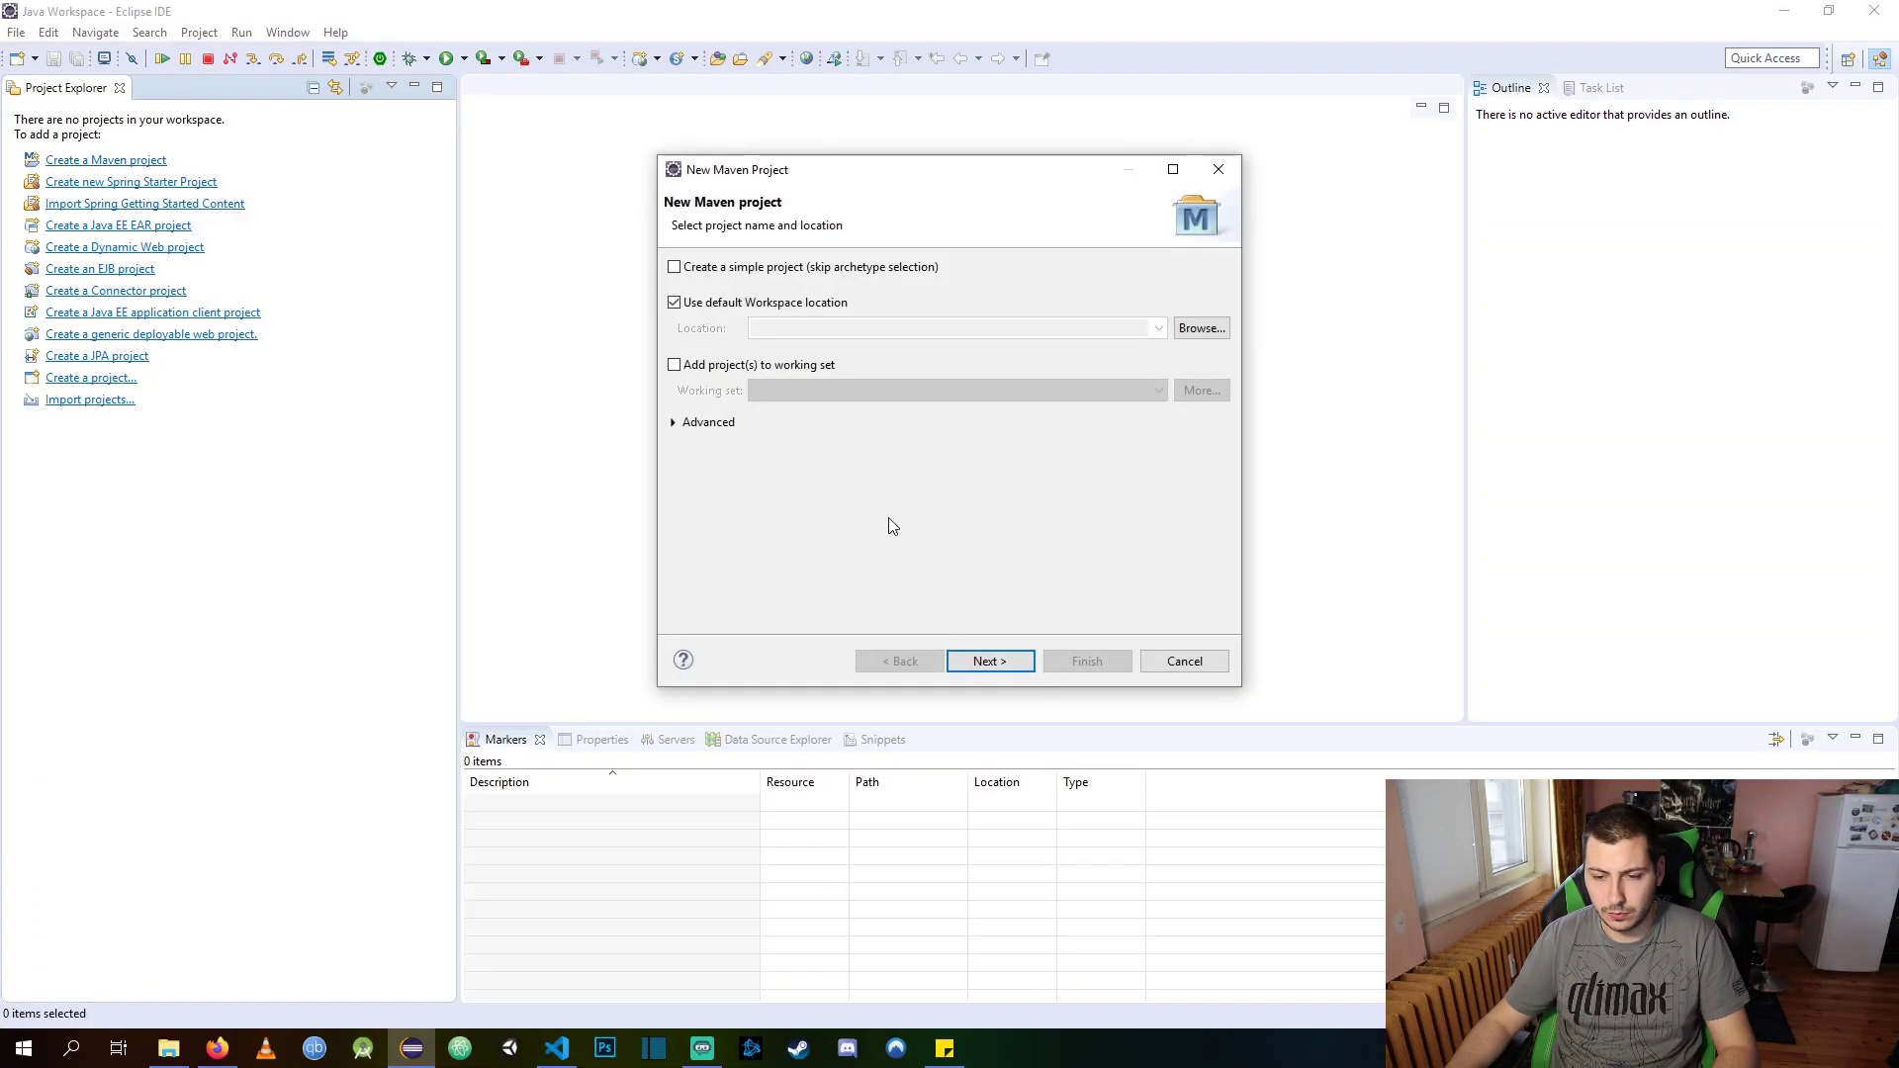
Step: Finish the Maven wizard and begin a new Java class under src/main/java
click(989, 660)
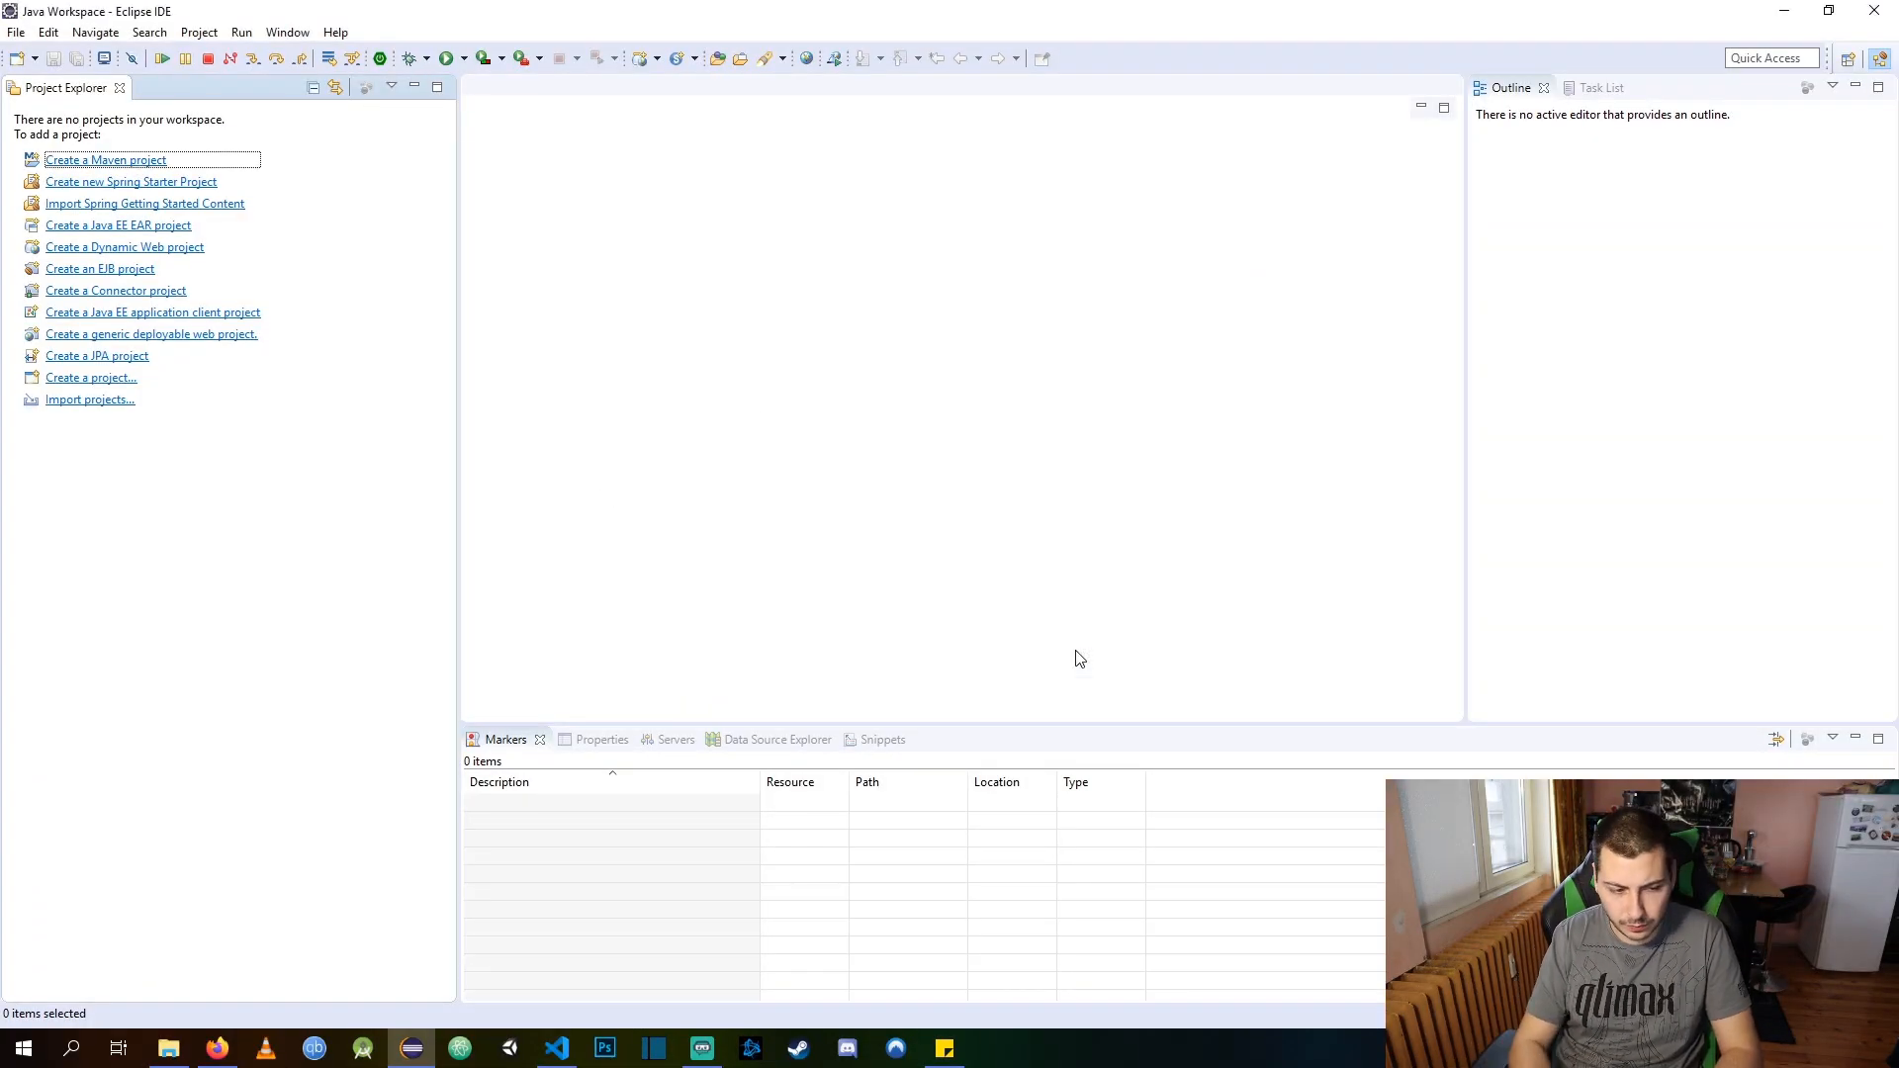
click(12, 113)
right_click(95, 128)
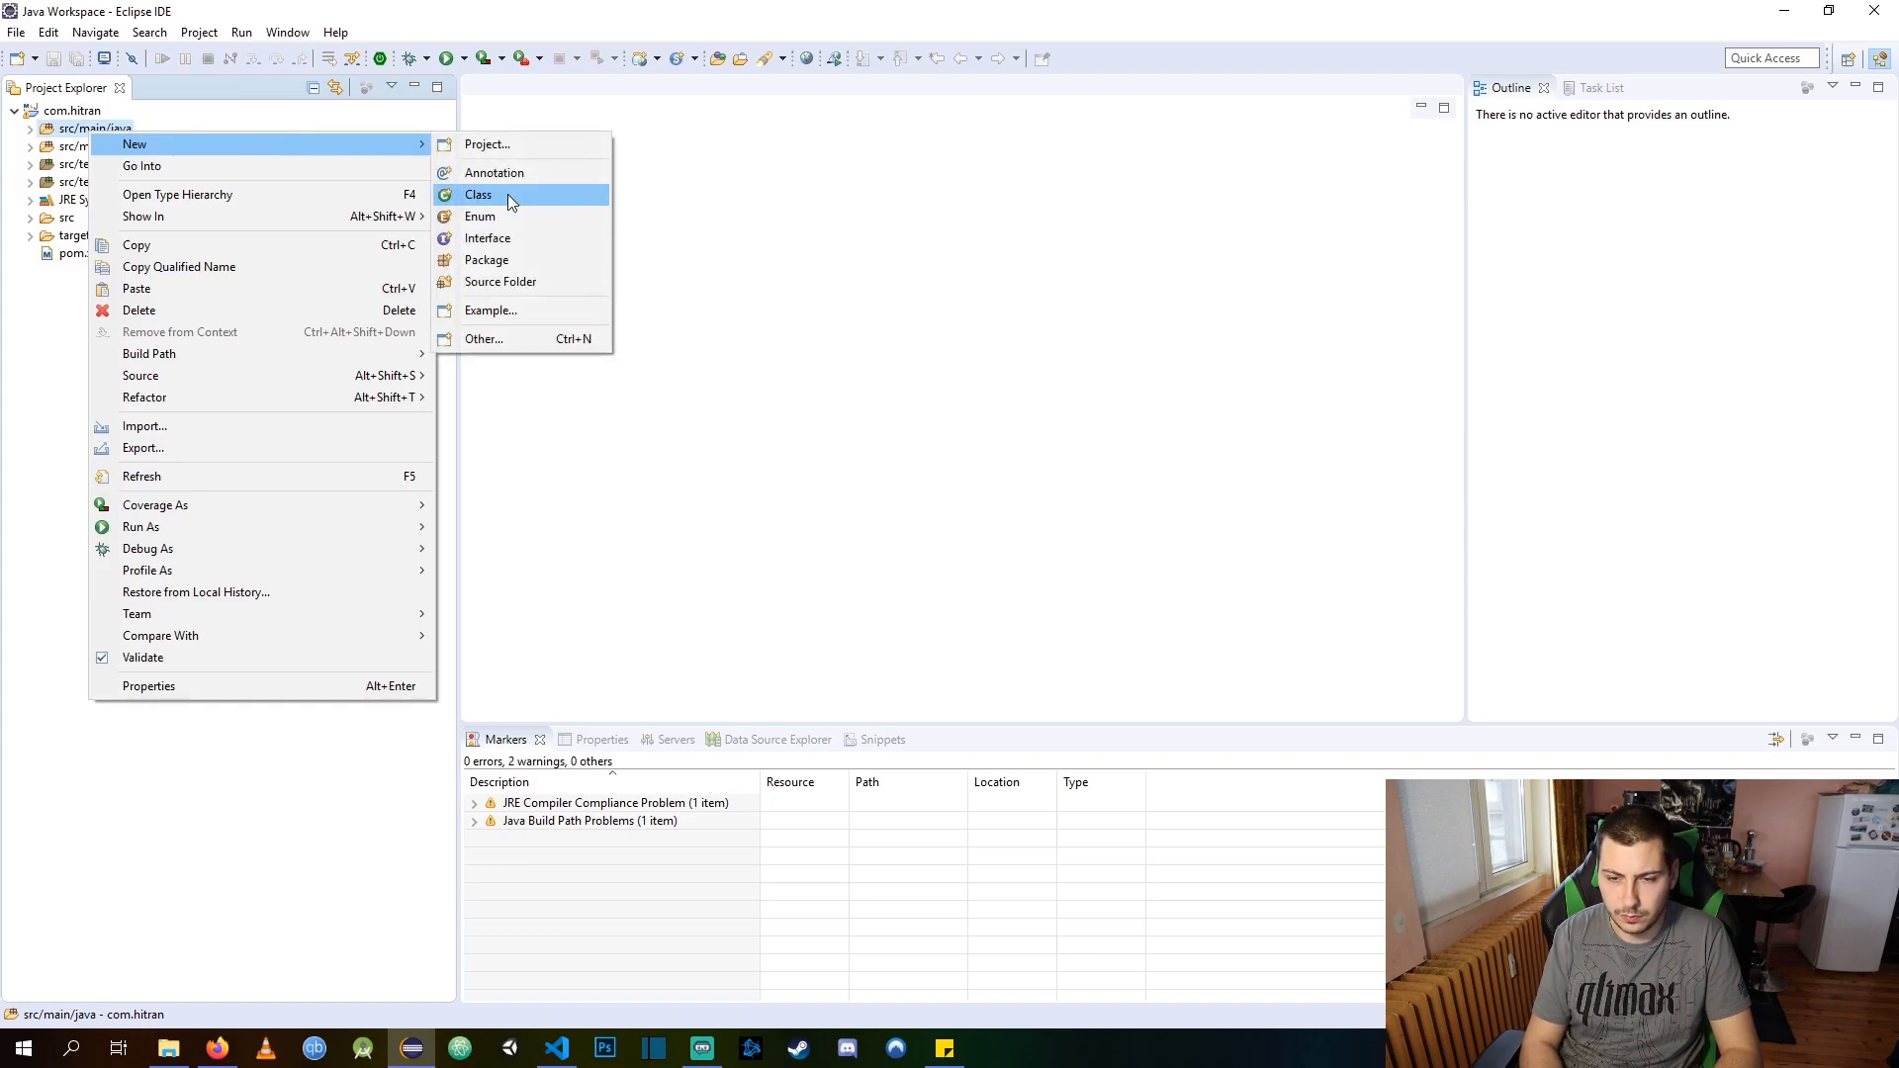
click(508, 194)
click(901, 245)
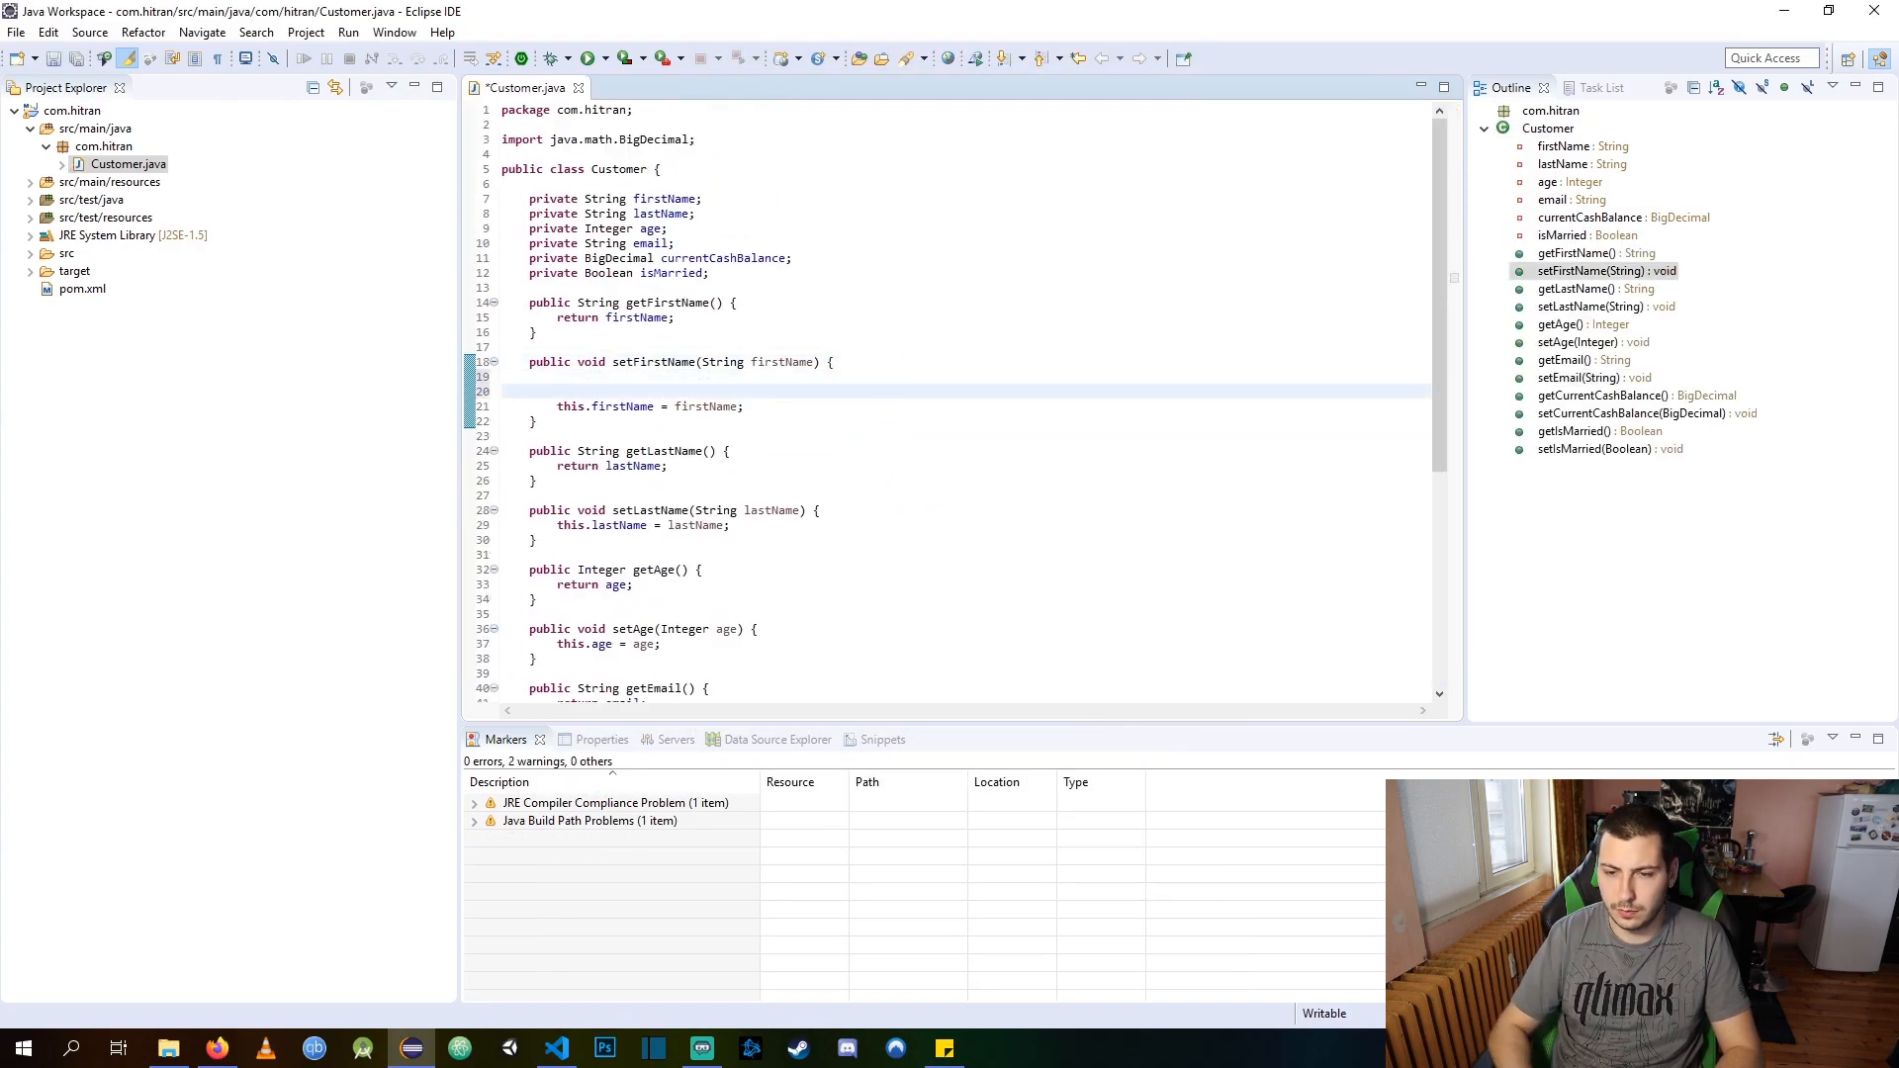
text(firstName.isEmpty()) {)
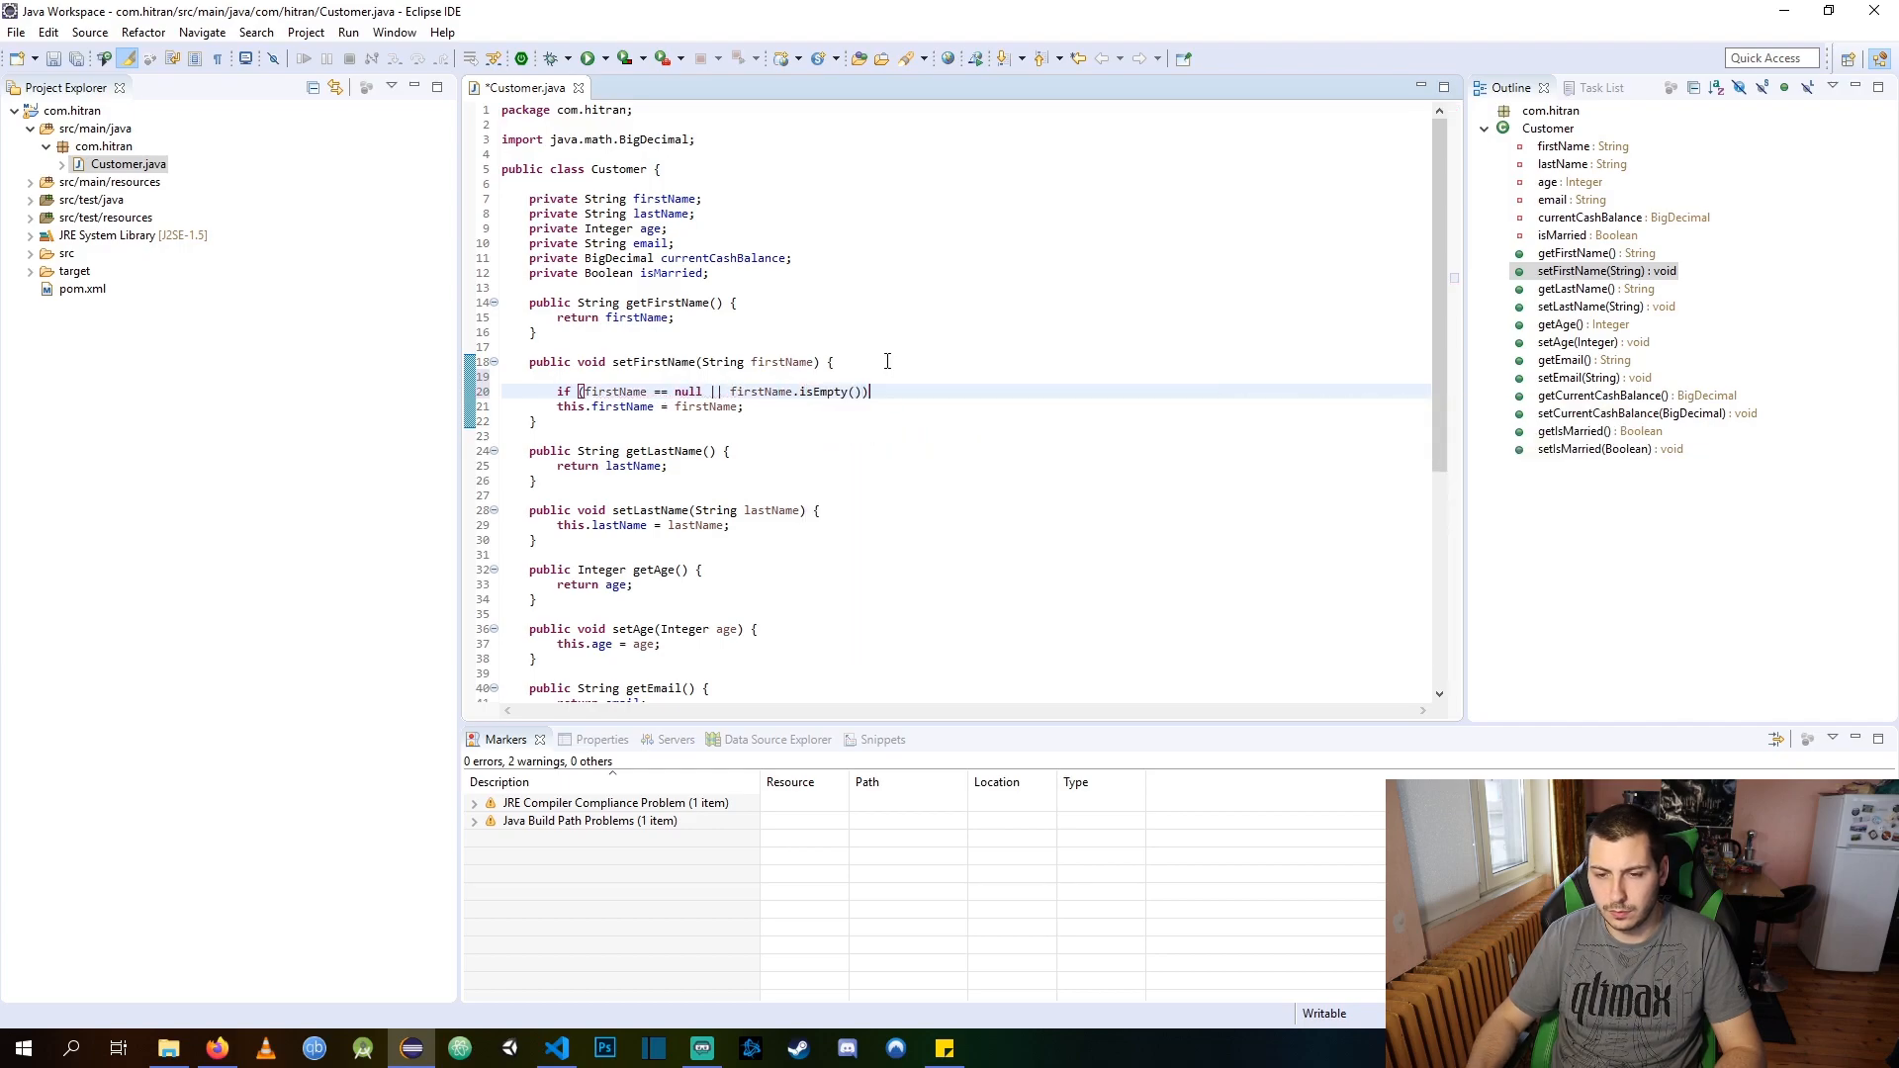
Step: Add RuntimeException throws to the first setter and the setEmail validity check, then save
key(Return)
text(throw new Run)
key(Down)
key(Return)
text("fir)
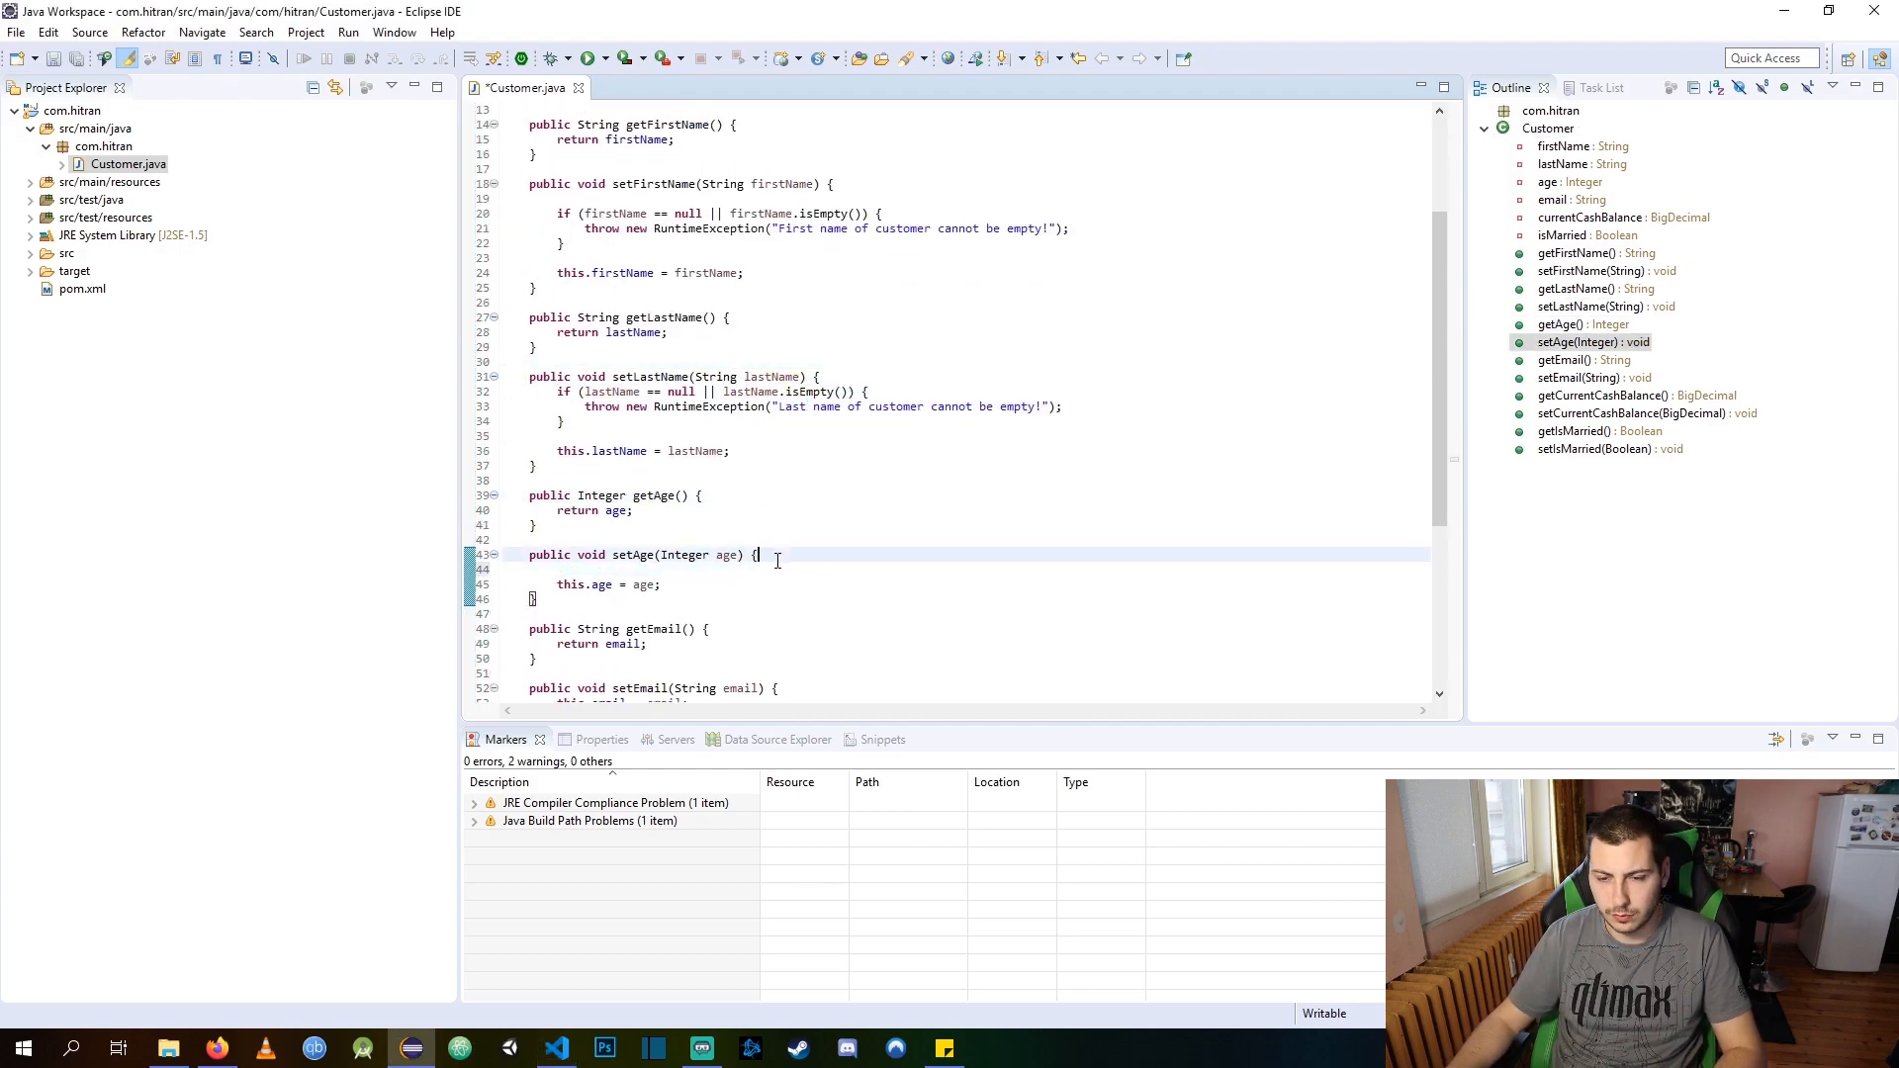
key(Return)
key(Return)
text(if (email)
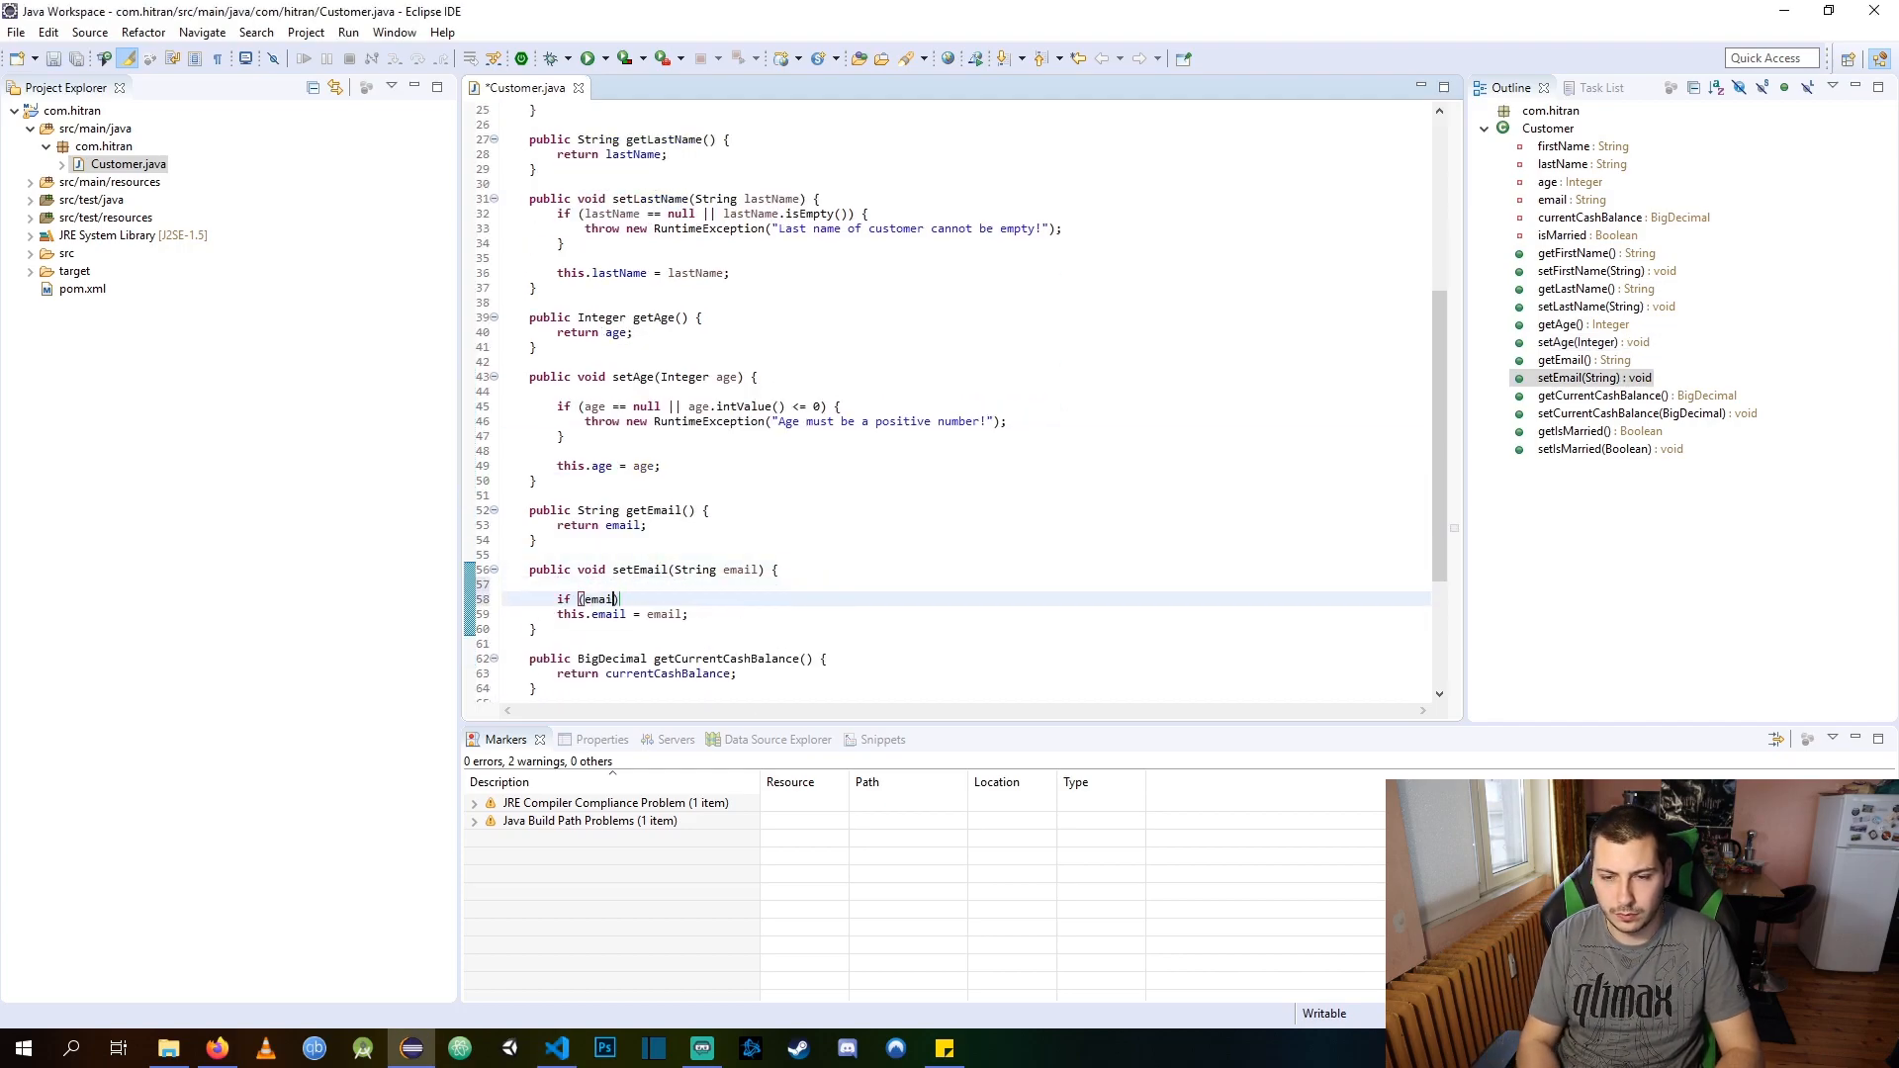
text(il.isEmpty()) {)
key(Return)
text(throw new RuntimeException("Email cannot be empty or null!");)
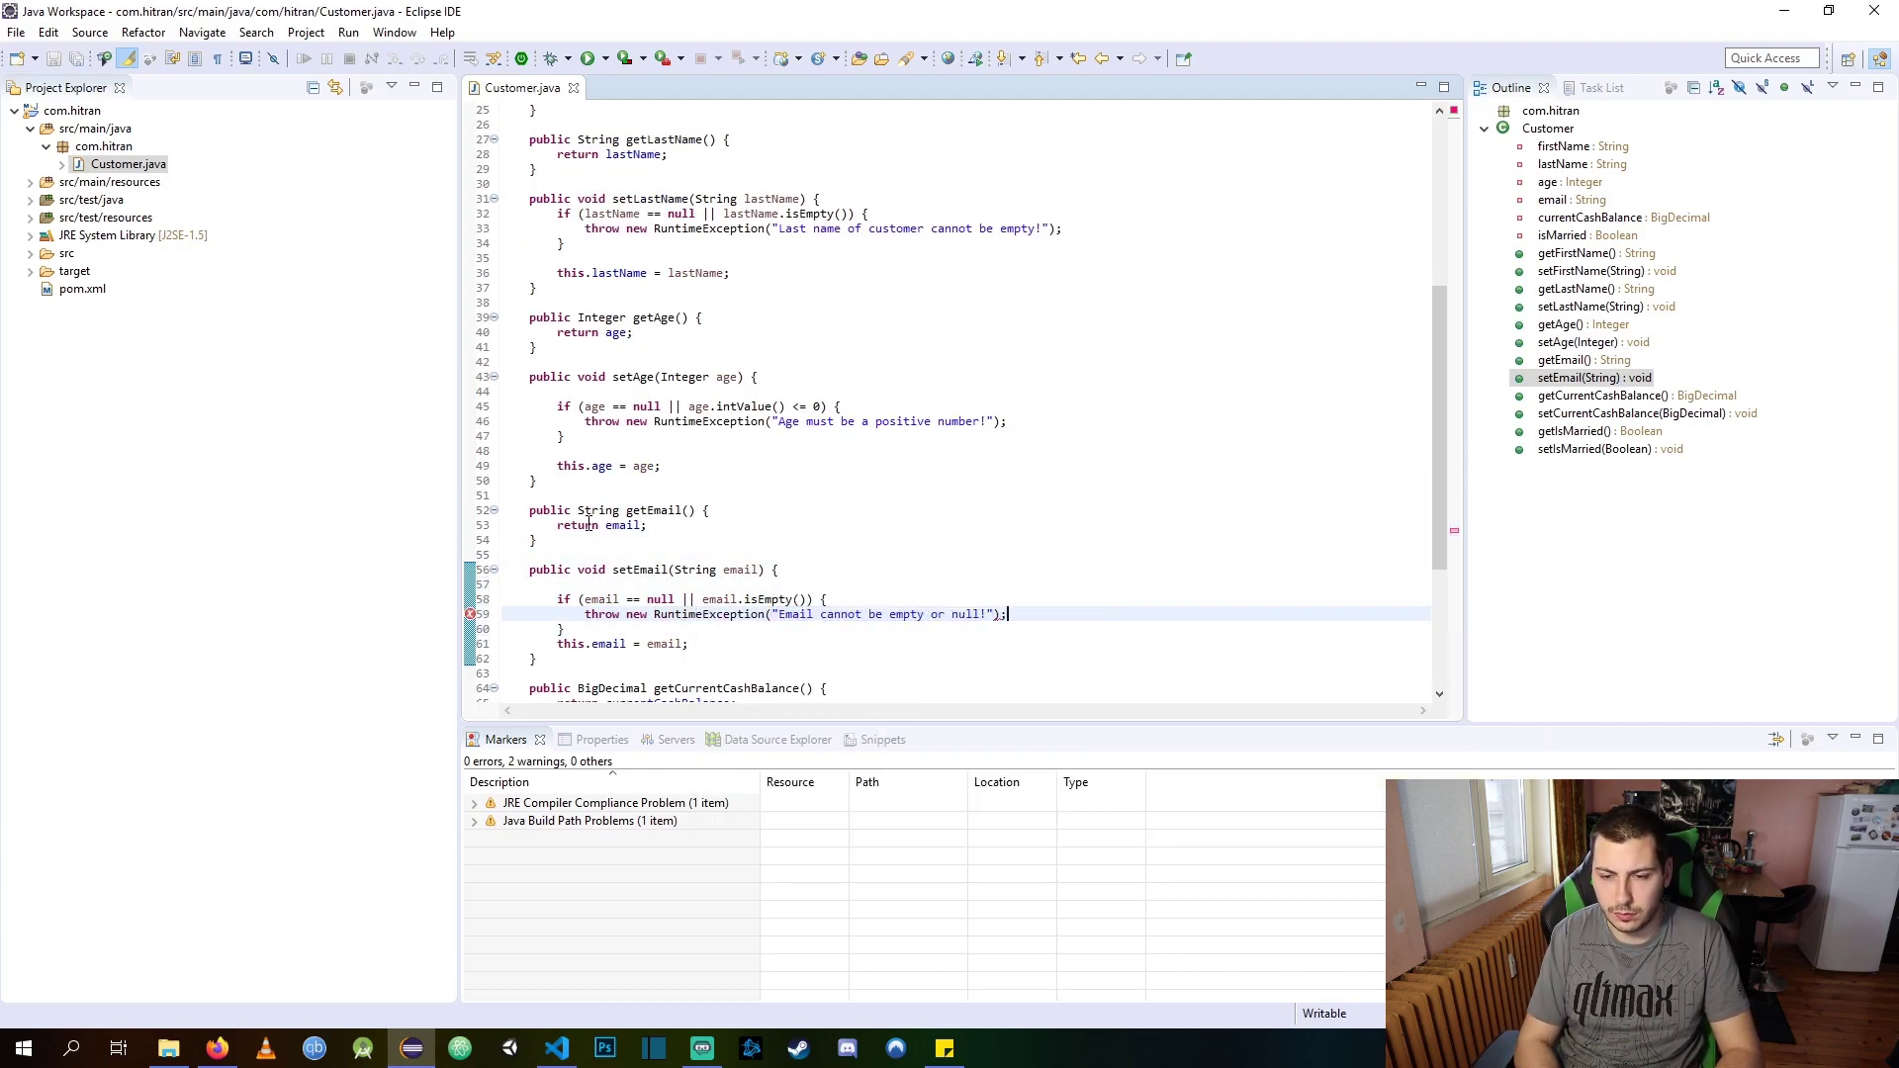
key(ctrl+s)
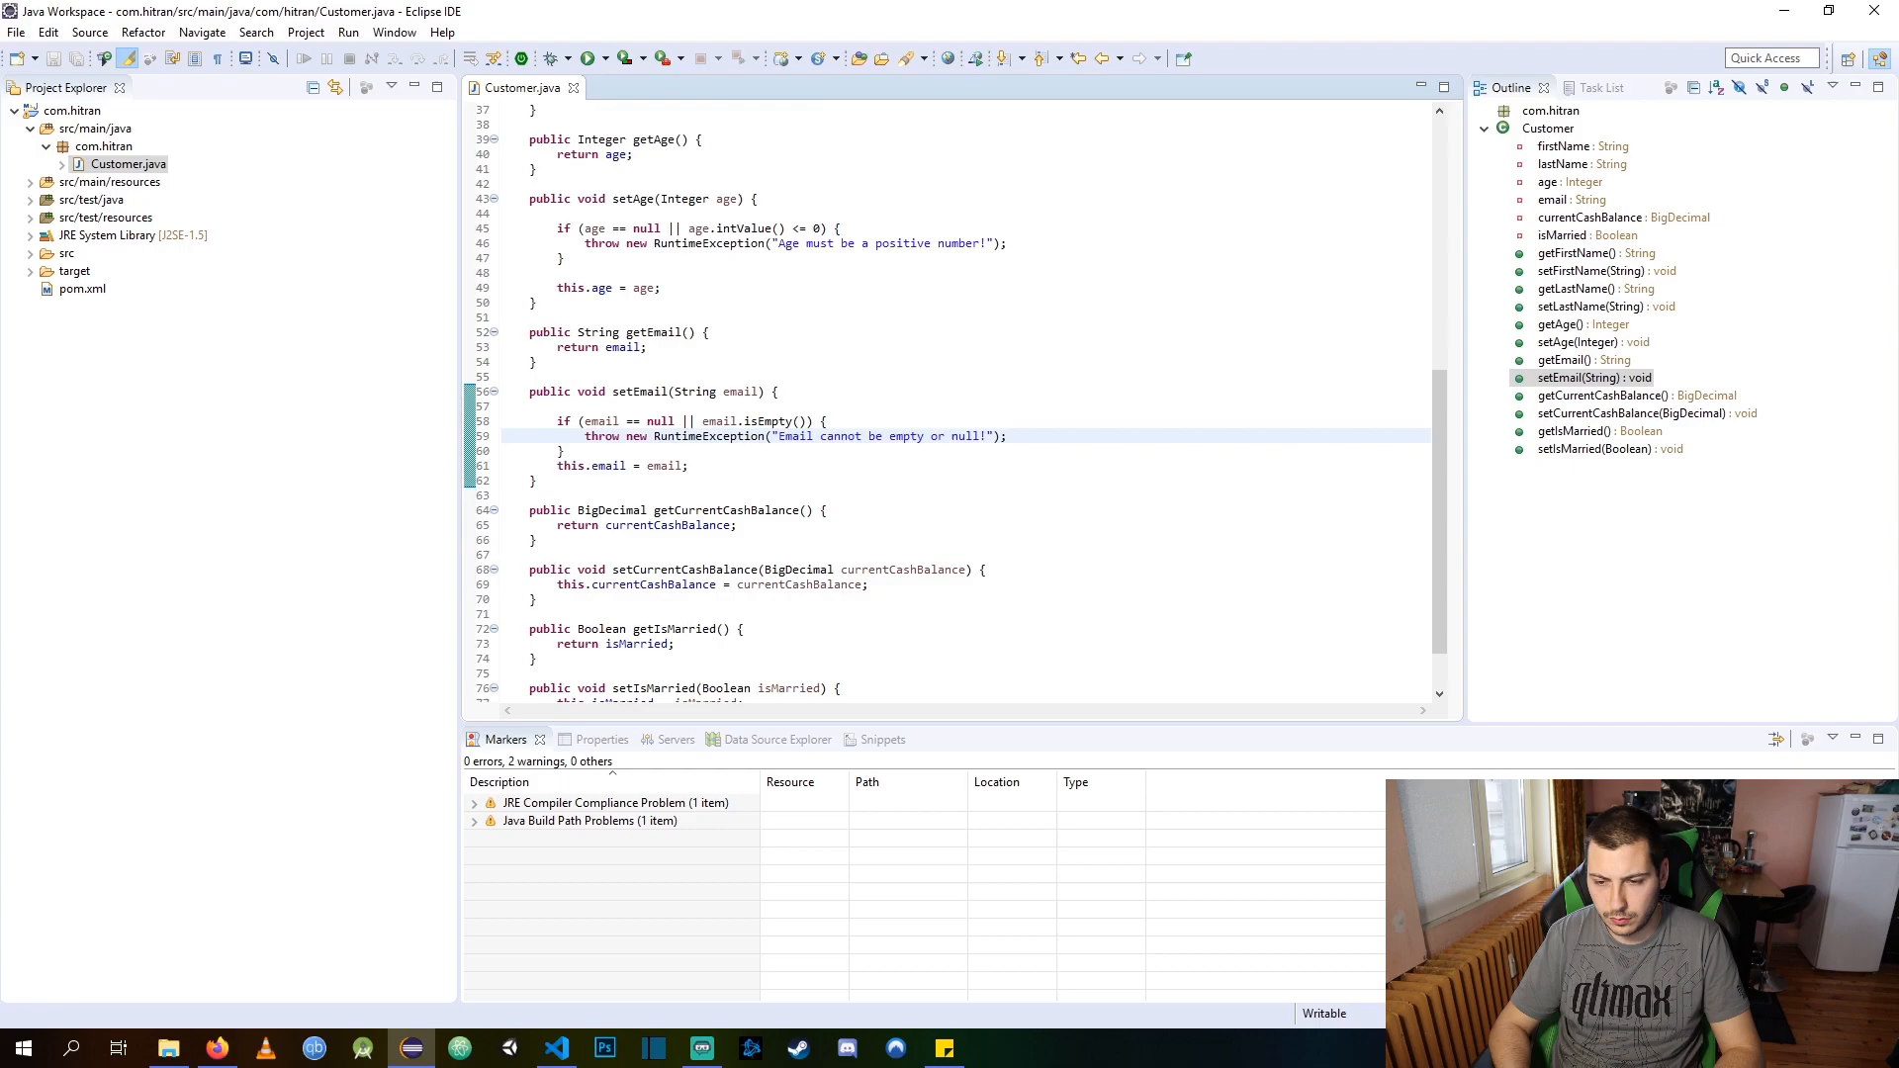
Step: Add an invalid-value check with a RuntimeException inside setCurrentCashBalance
key(Down)
key(Down)
key(Down)
key(End)
key(Return)
text(if ()
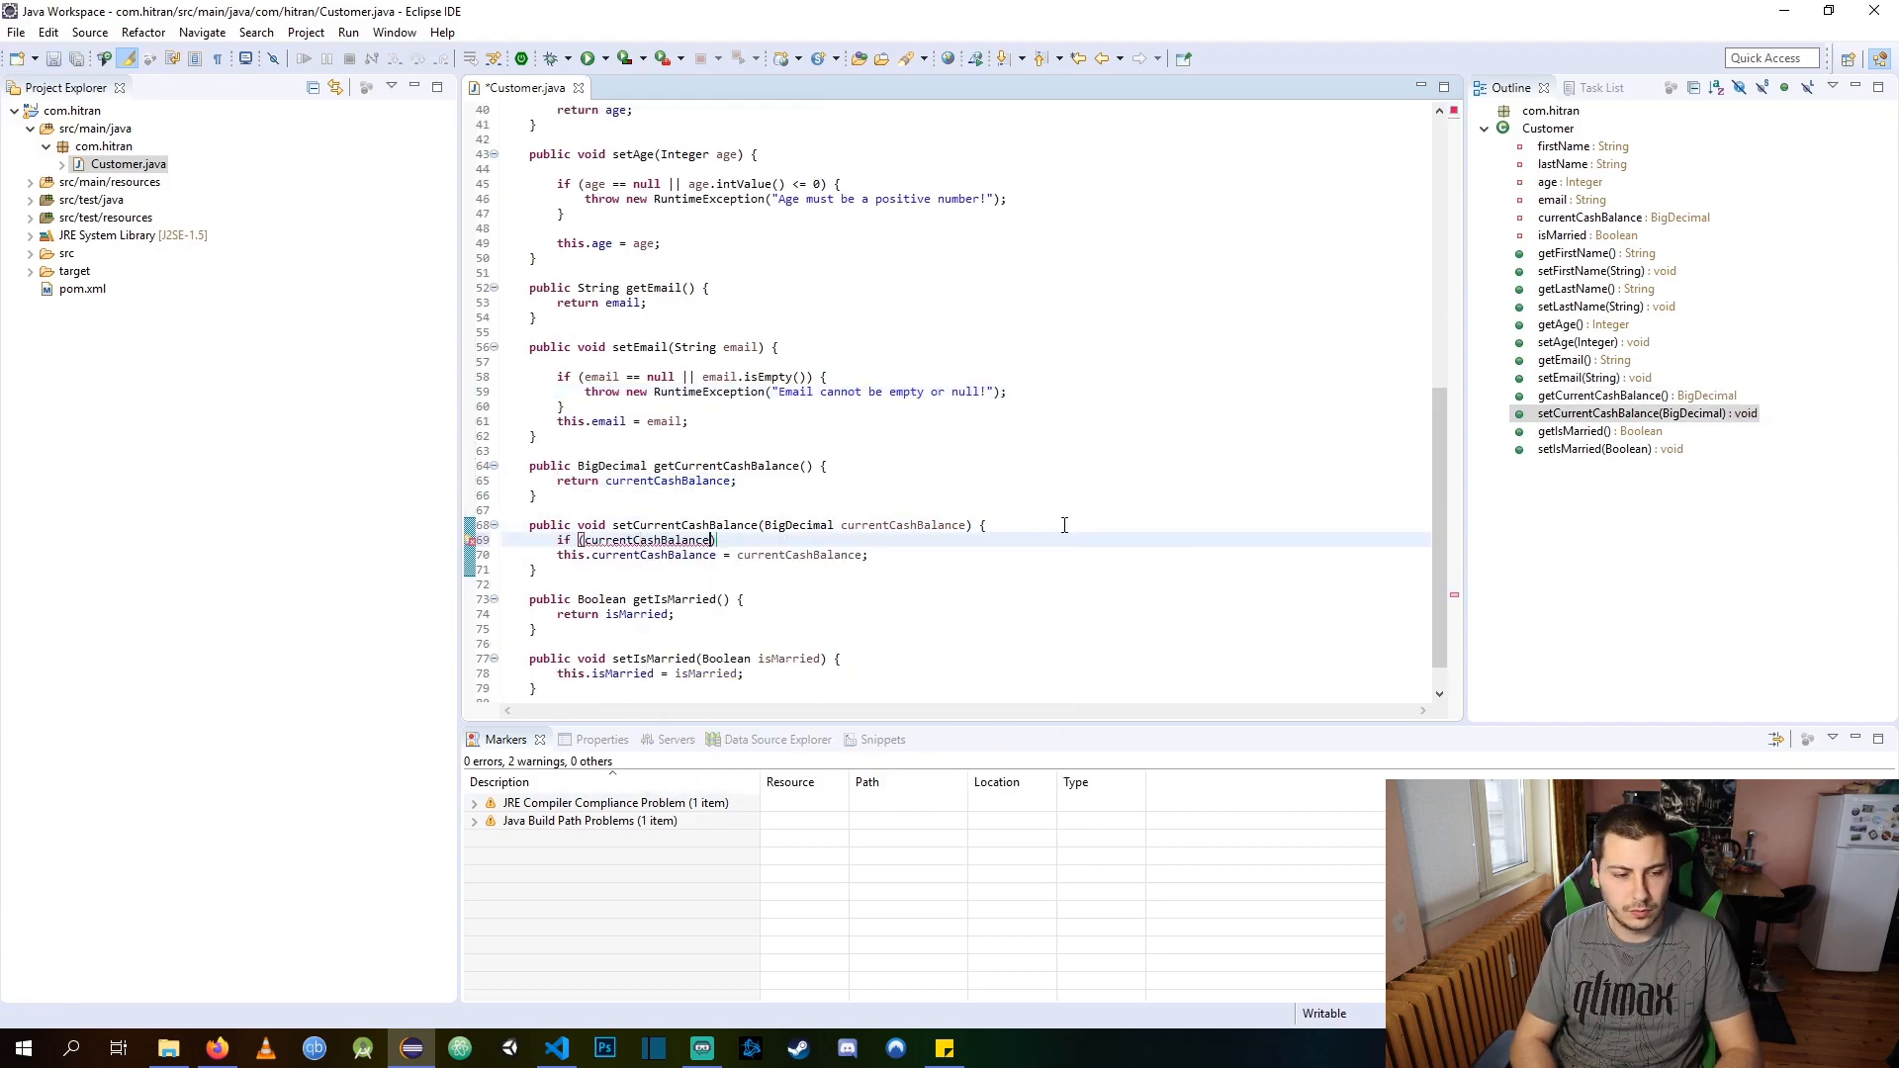
text(.compareTo(BigDecimal.ZERO)
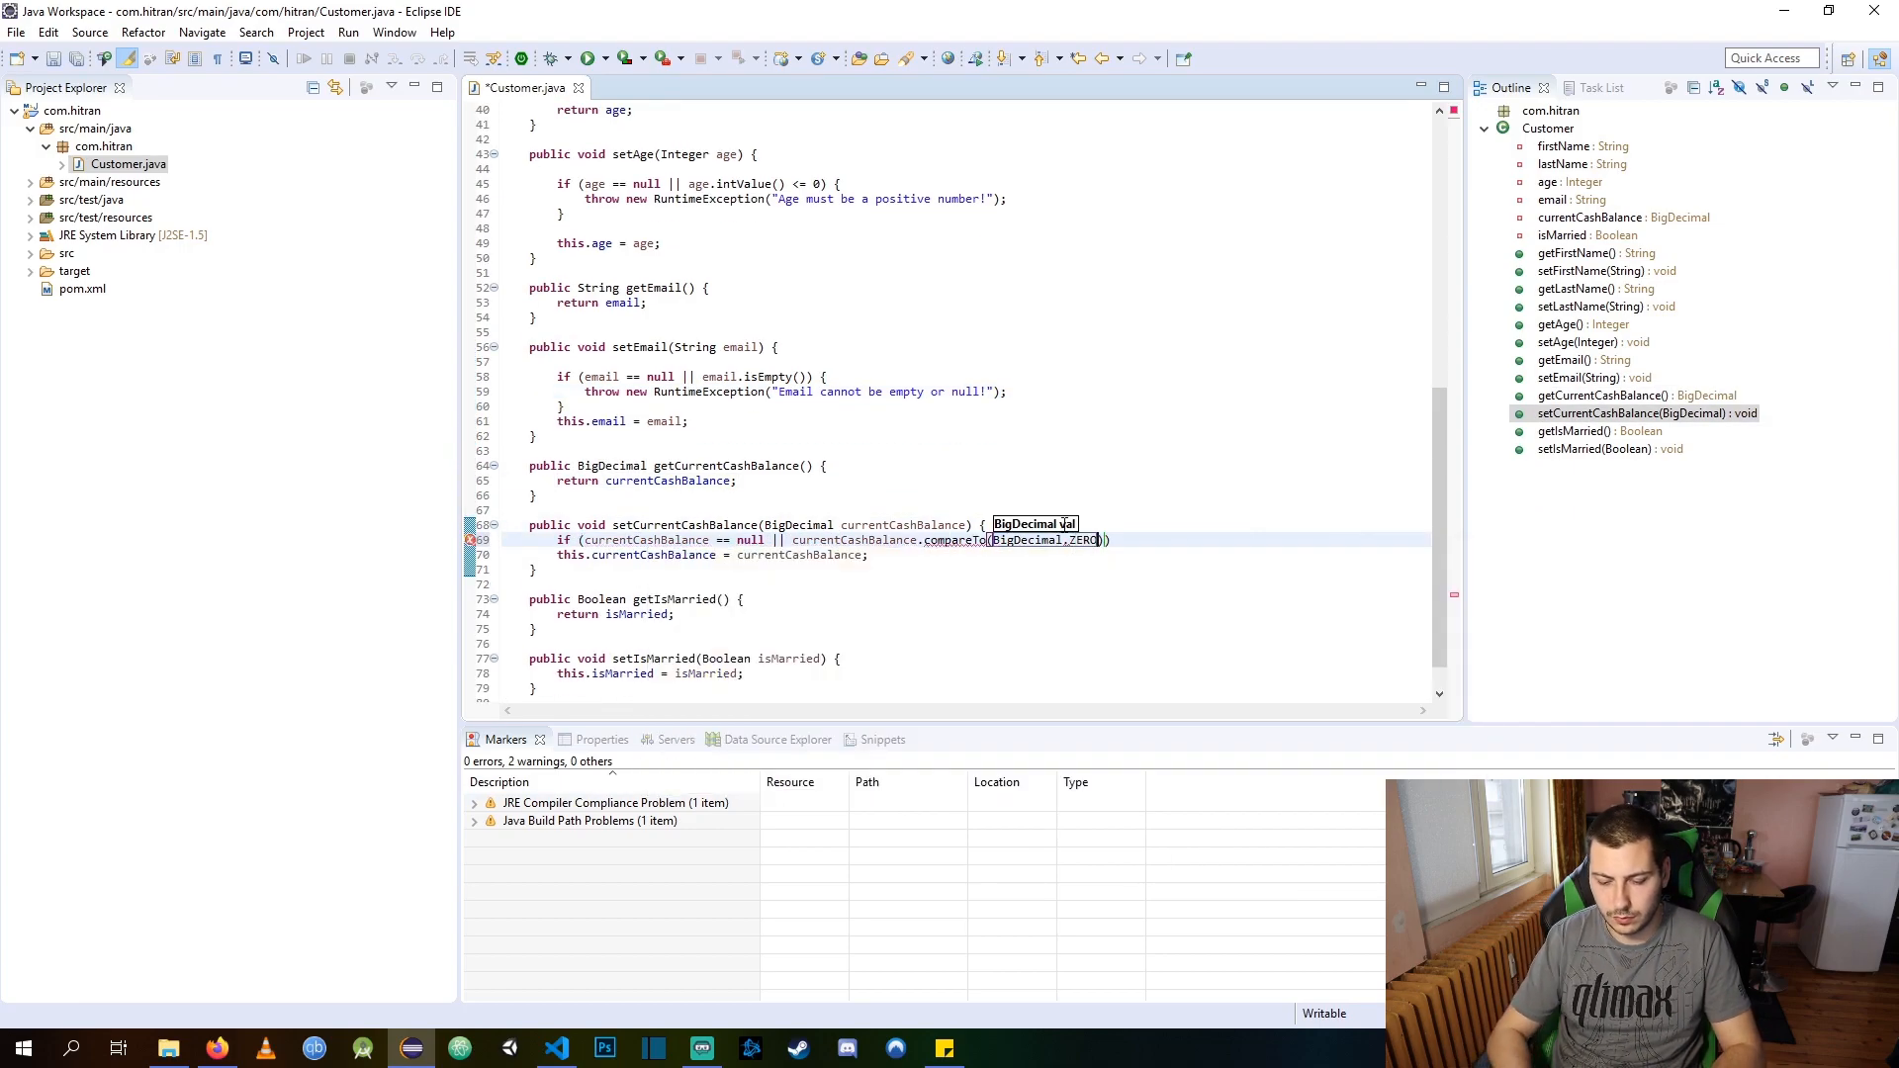
text( {)
key(Return)
text(throw new Runtime)
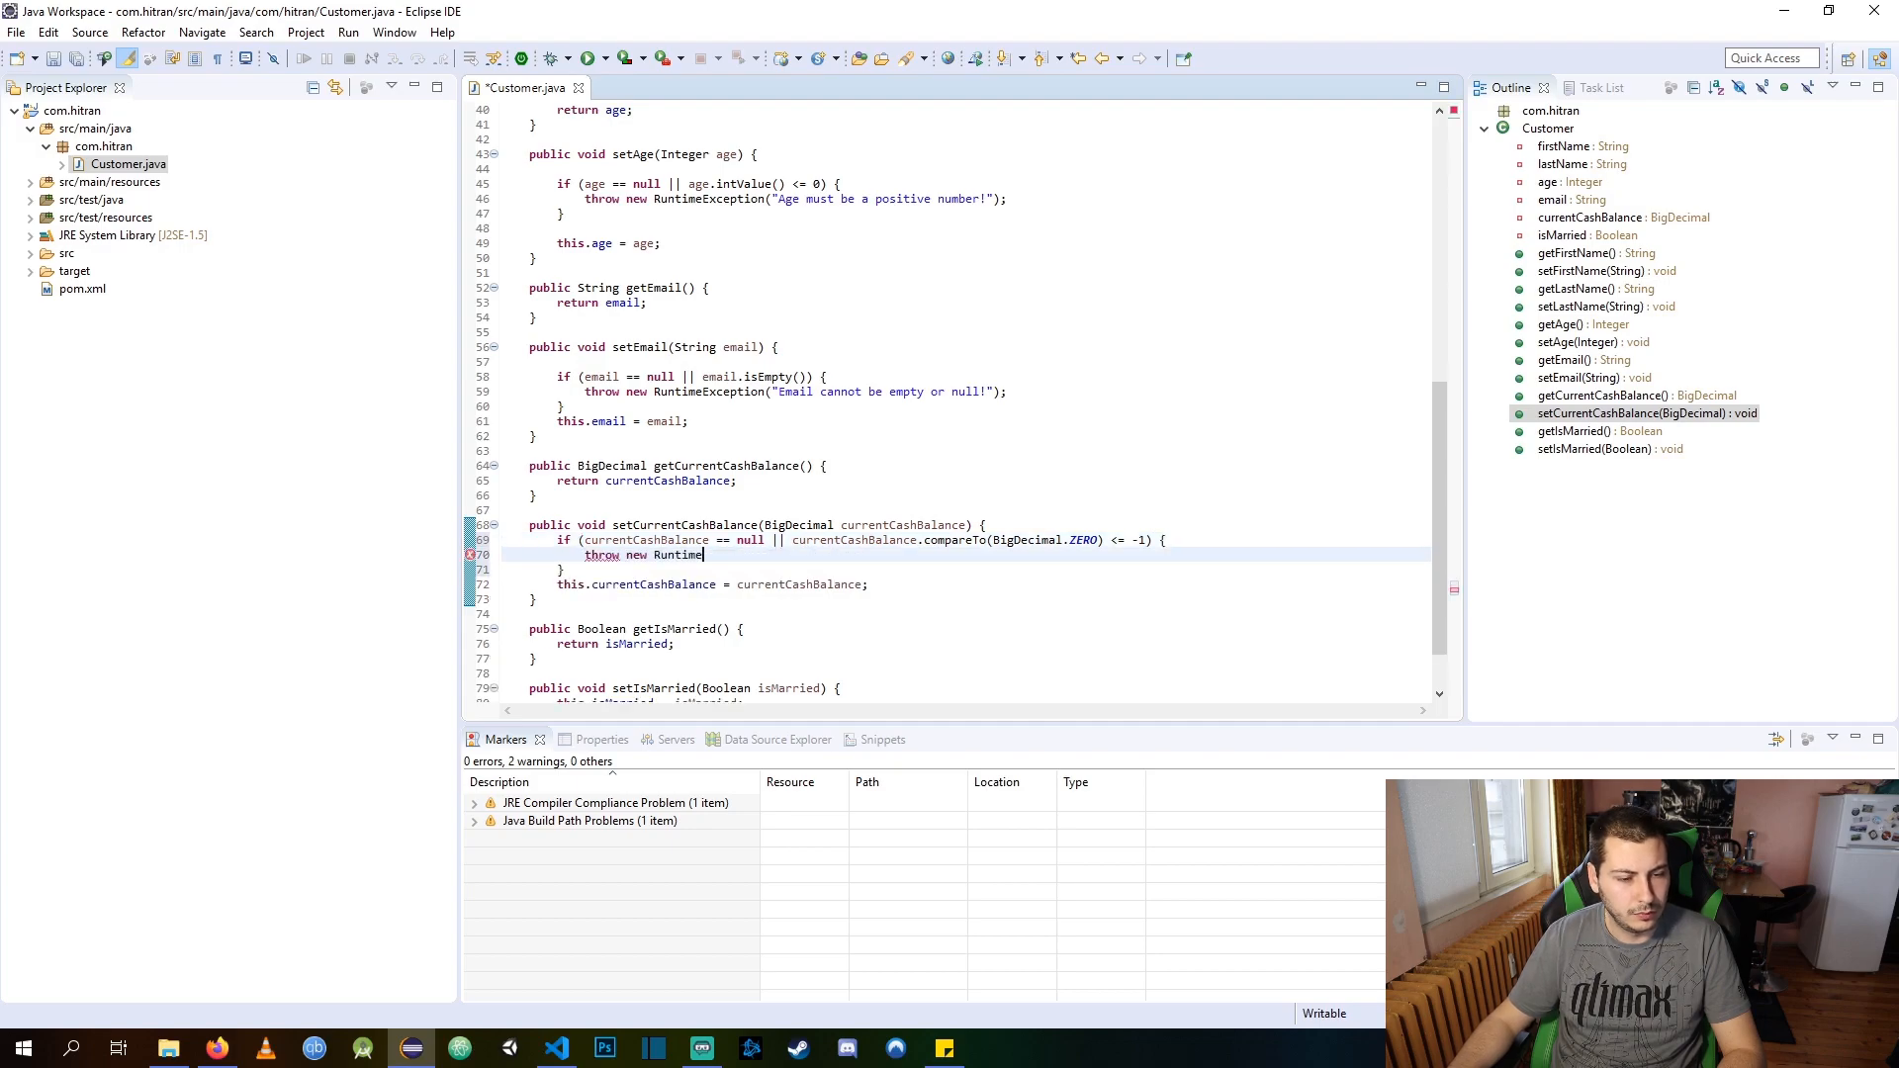
text(Exception("Cash cannot be under zero! We are not a bank!");)
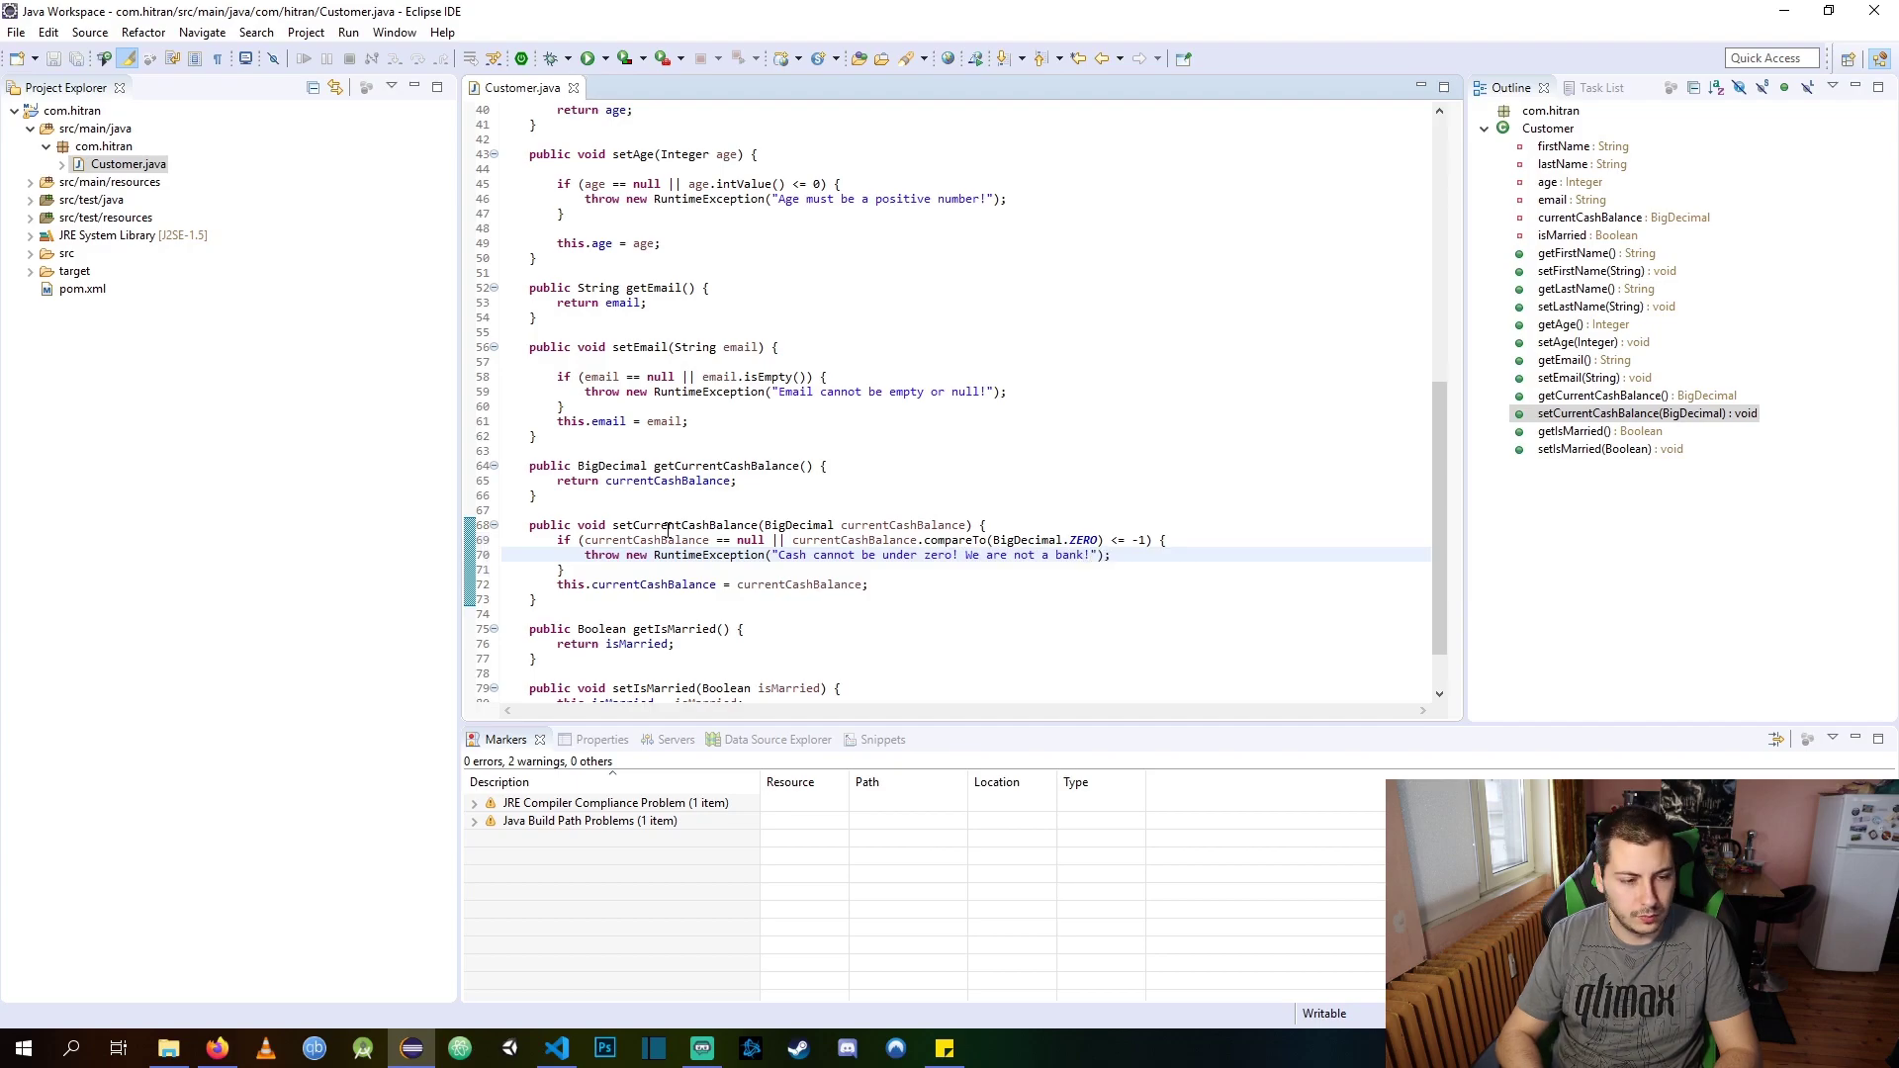
scroll(871, 624, down, 2)
Step: Add a null check throwing RuntimeException inside setIsMarried
click(871, 625)
key(Return)
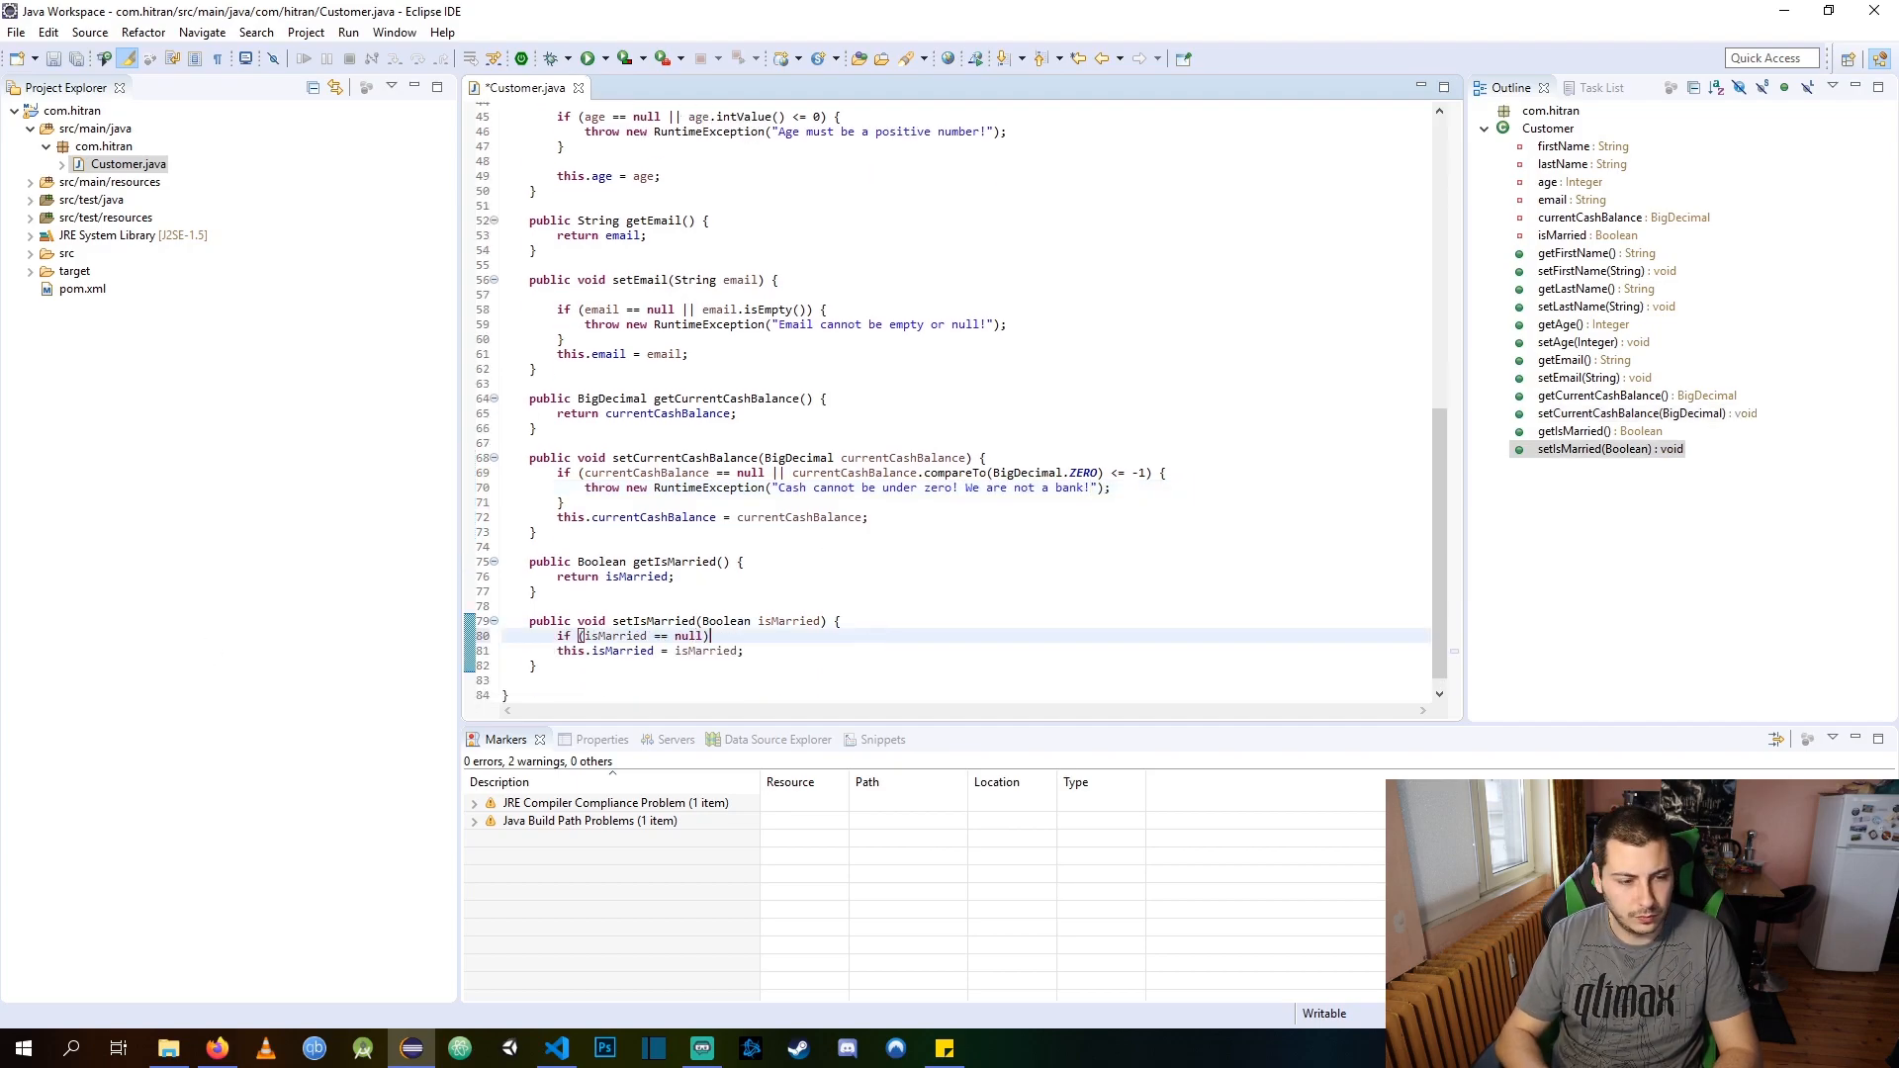
text({)
key(Return)
text(throw new Runtime)
key(ctrl+space)
key(Return)
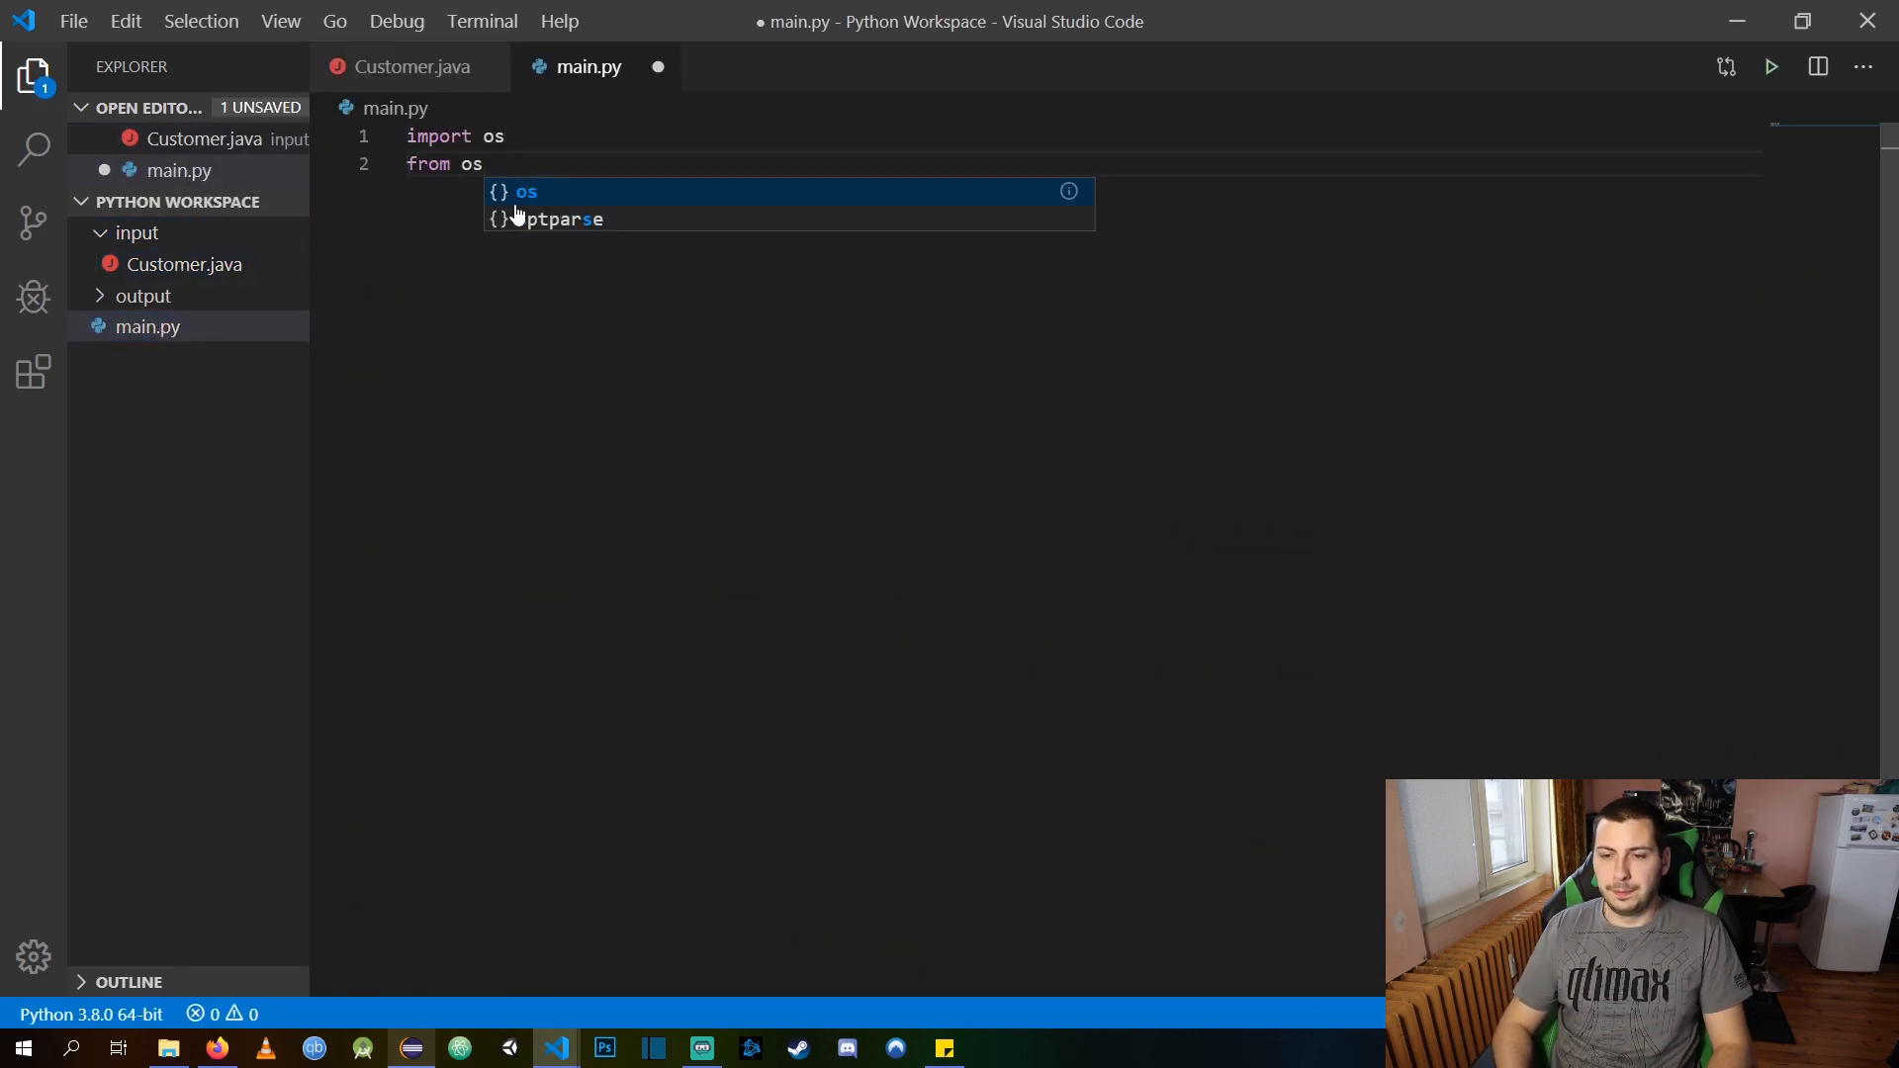
text(for (dir)
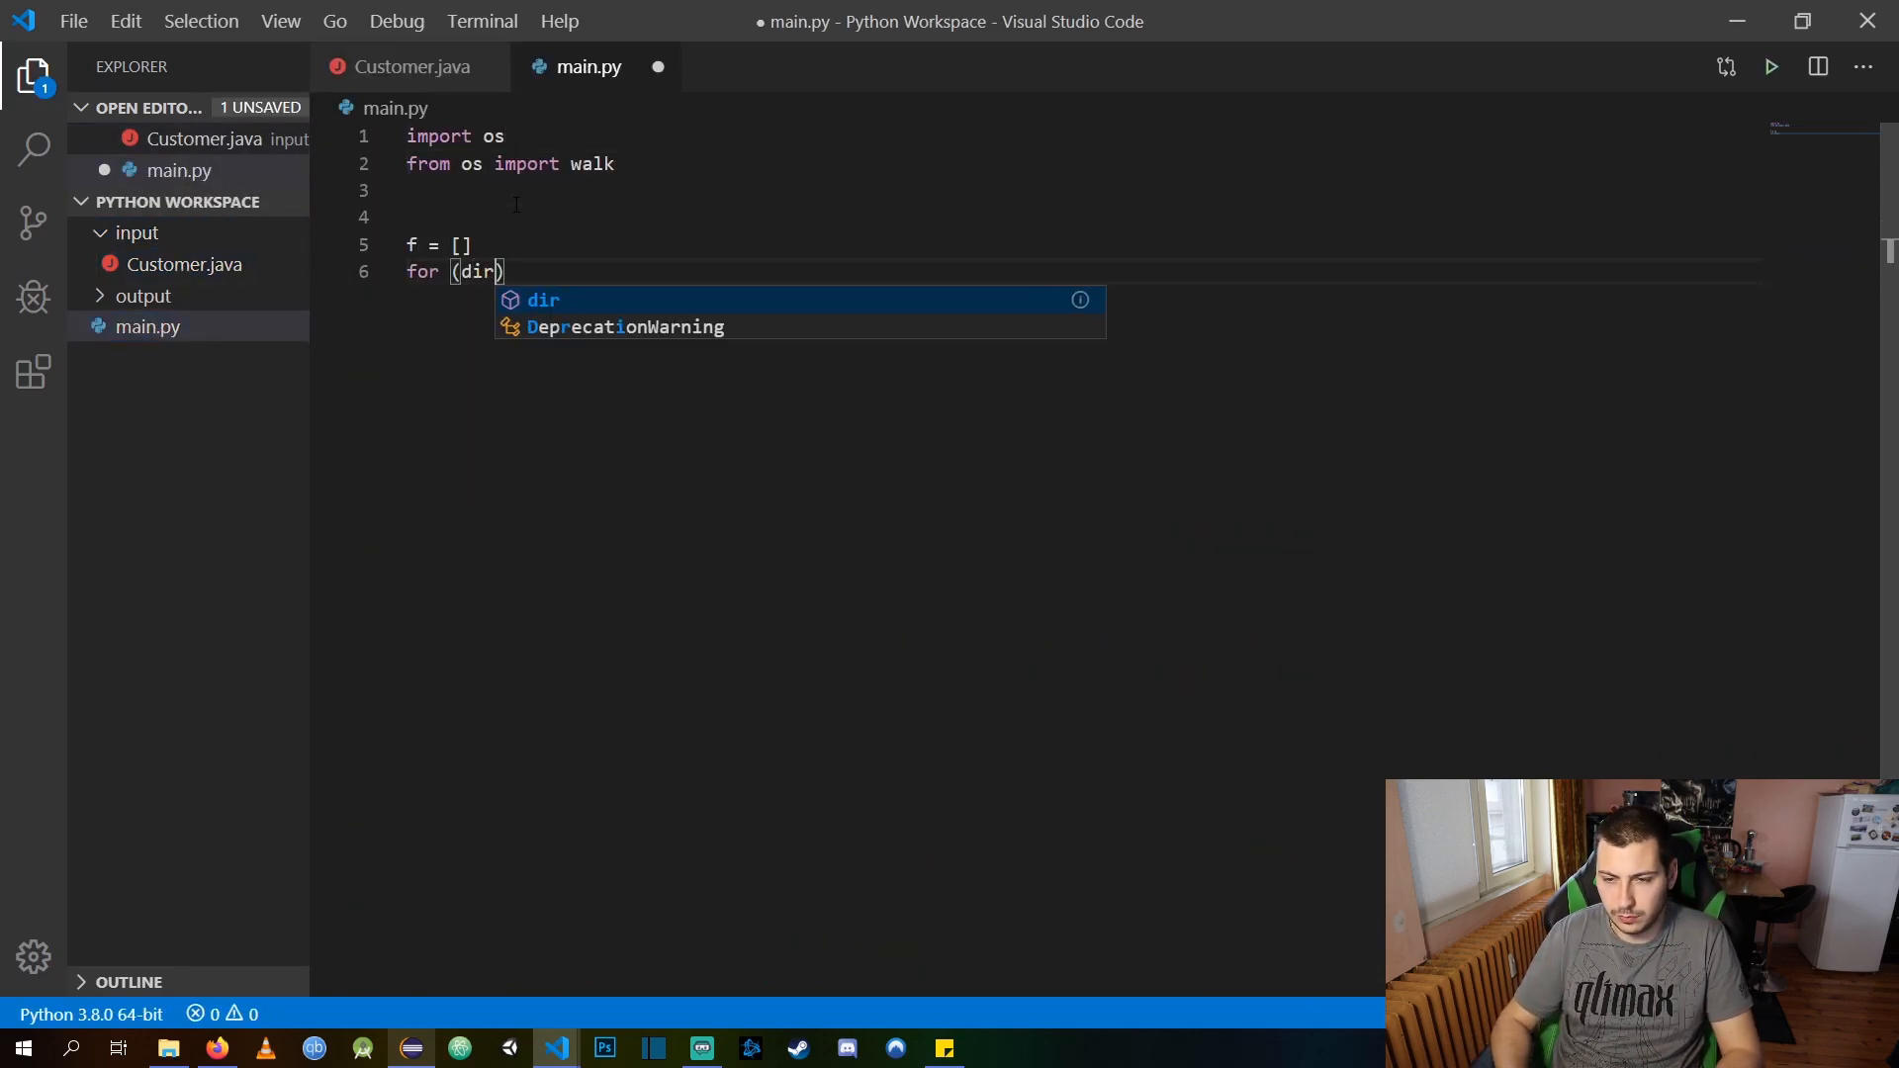
text(path, dirnames, filenames) in walk()
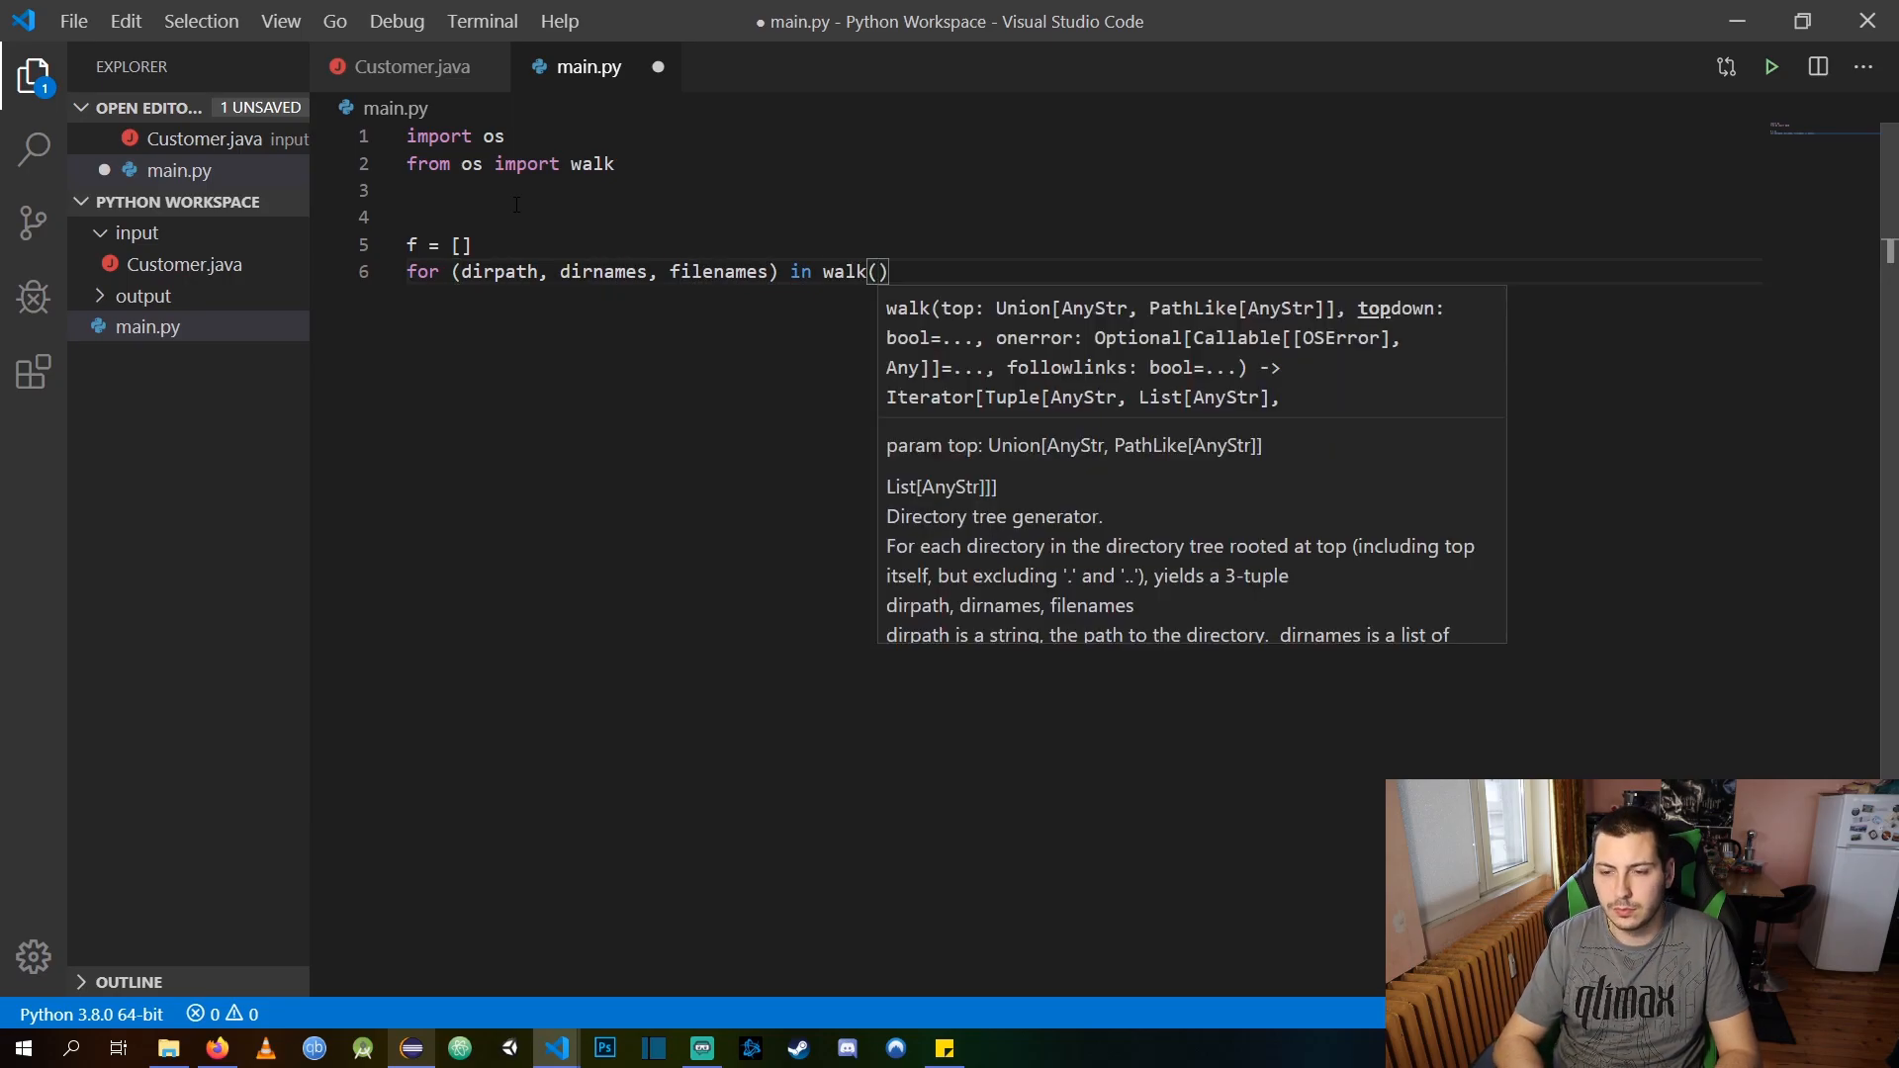
text("input/")     f.ex)
text(tend(filen)
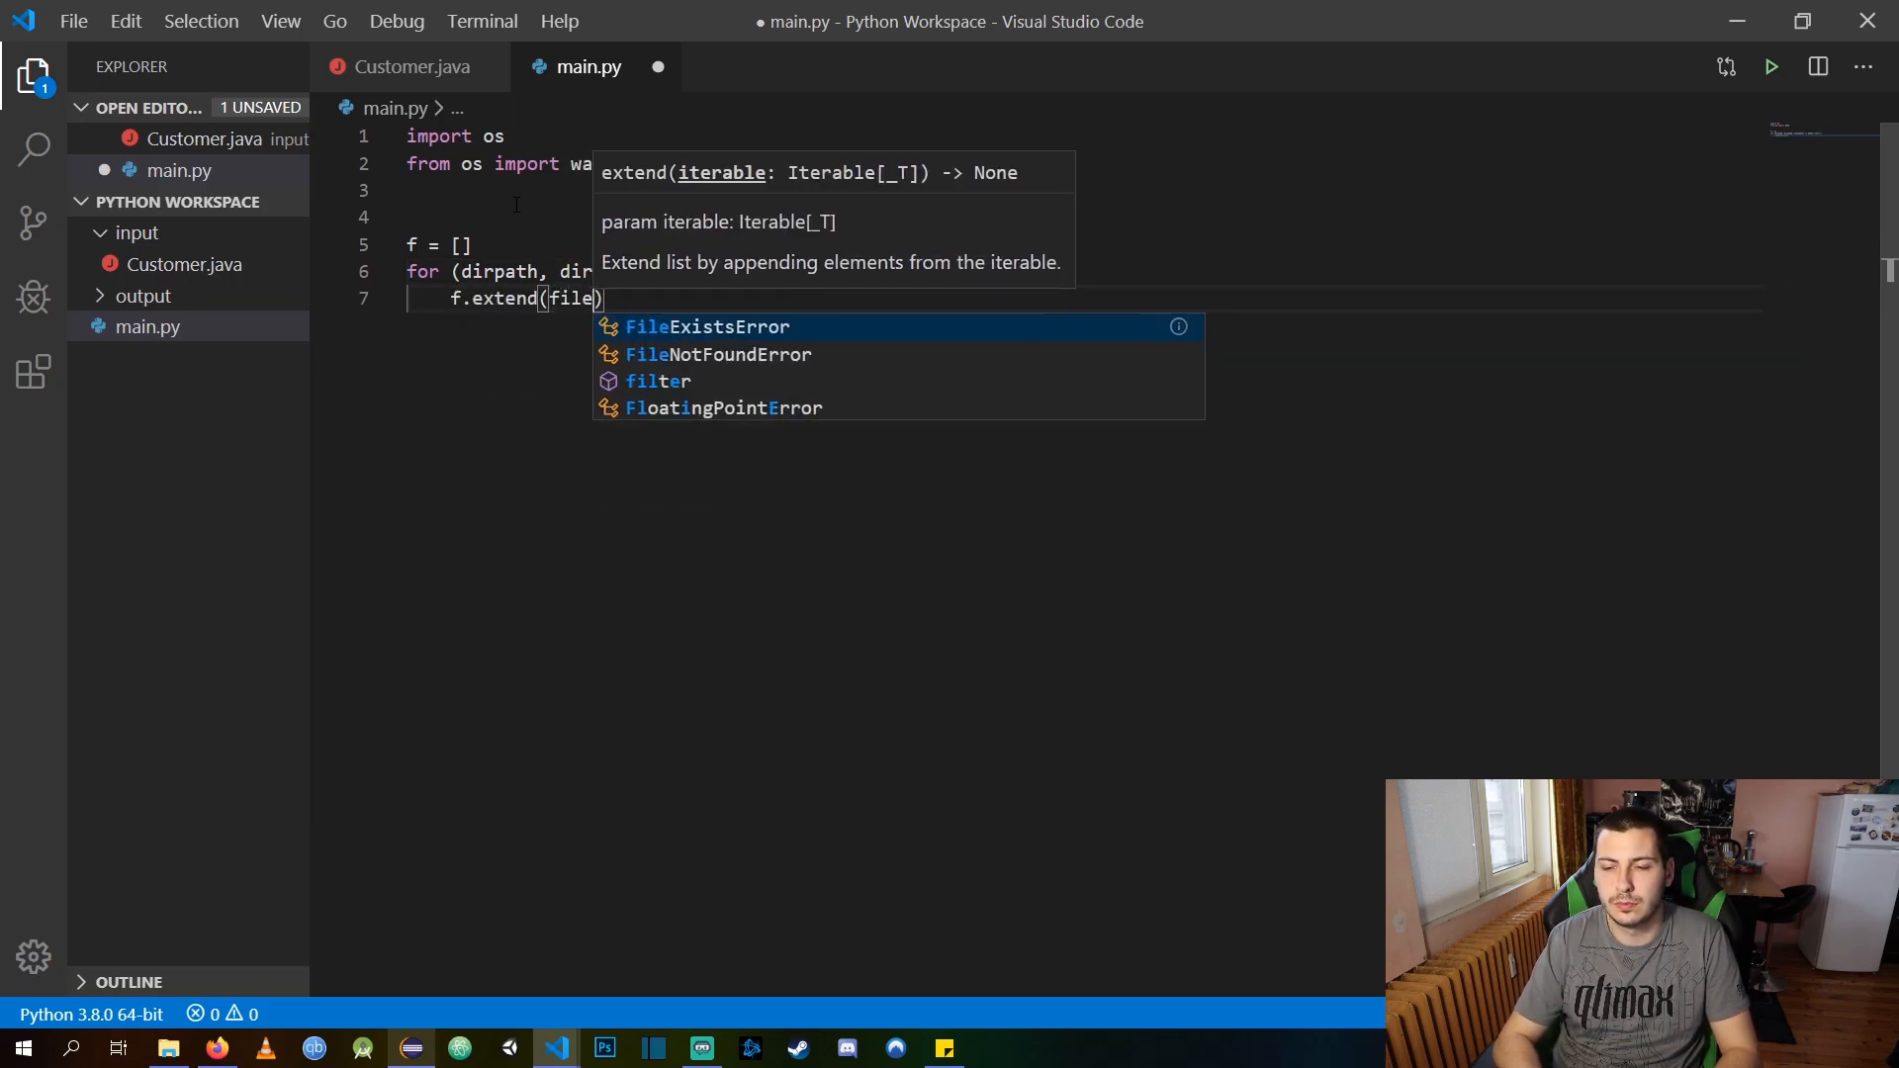
text(ames))
Step: Inside the file loop derive the class name and the test class name variables
key(Return)
text(break  )
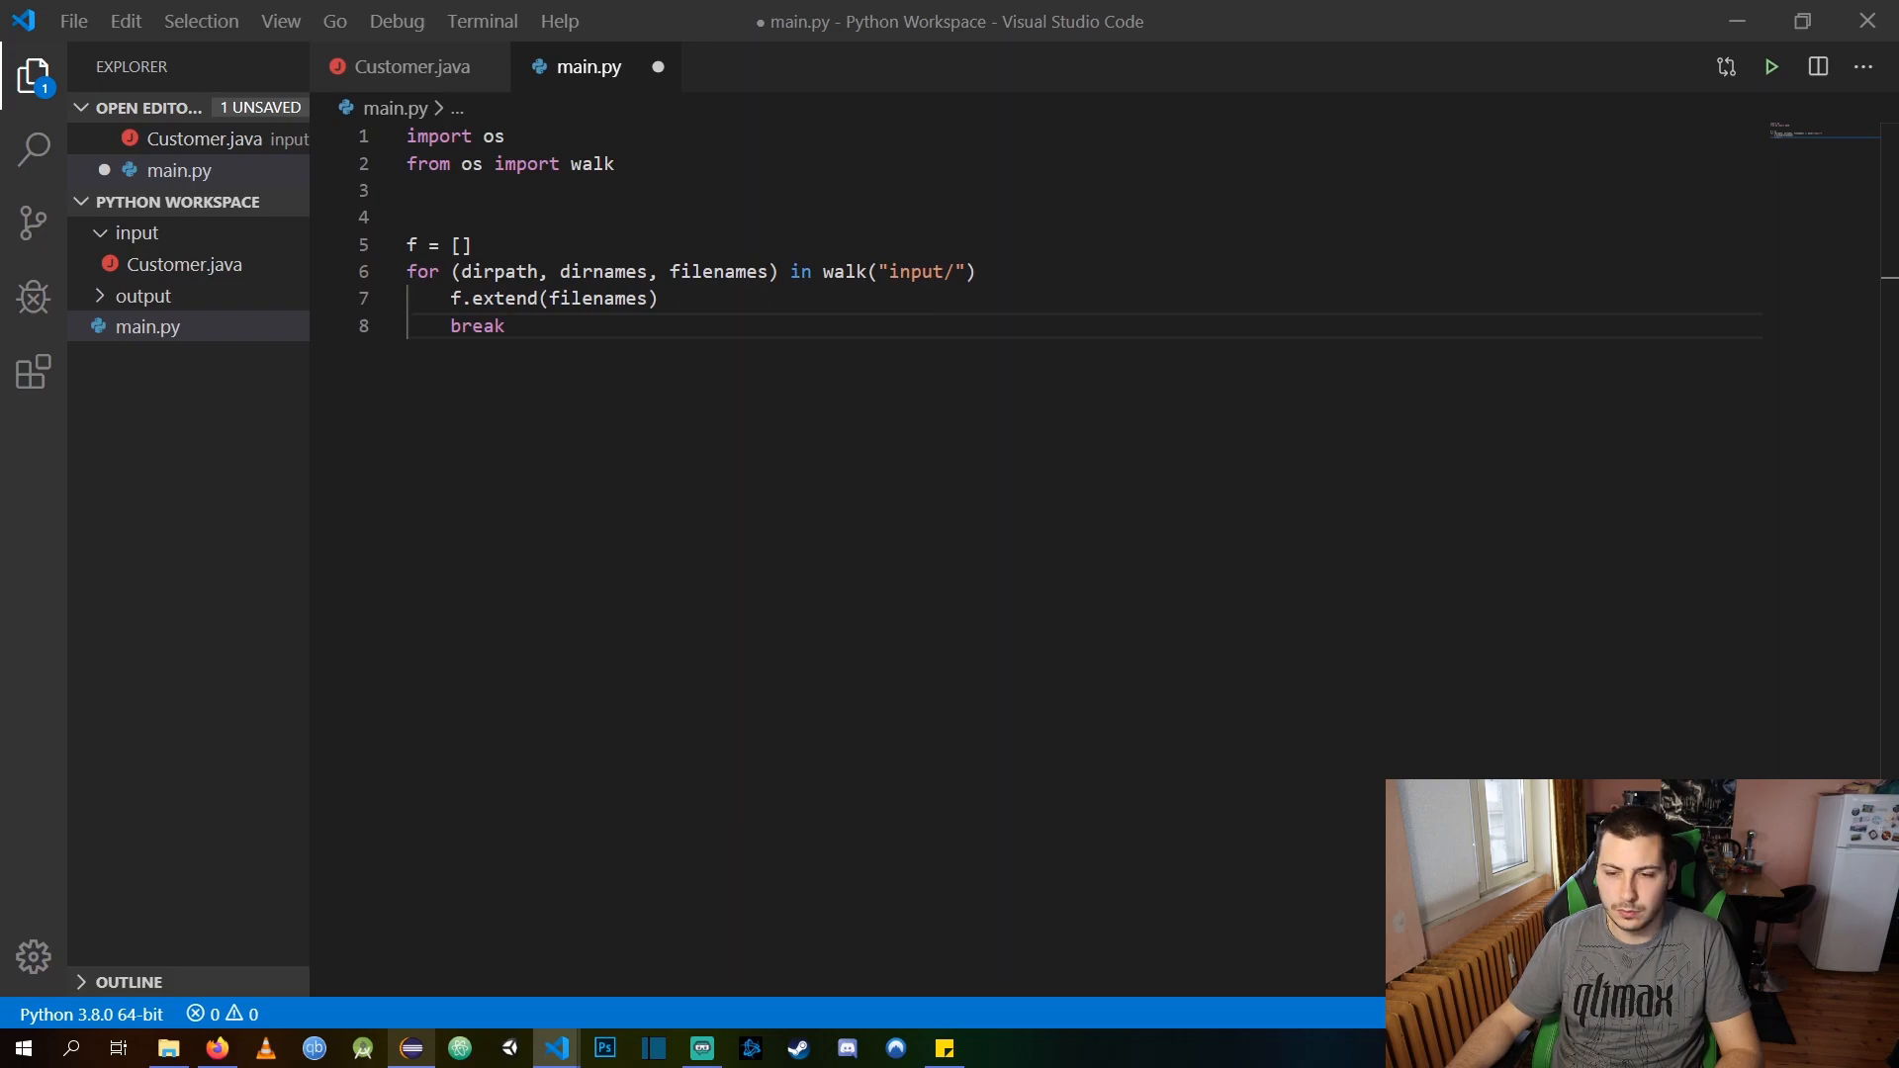
text(for current_fi)
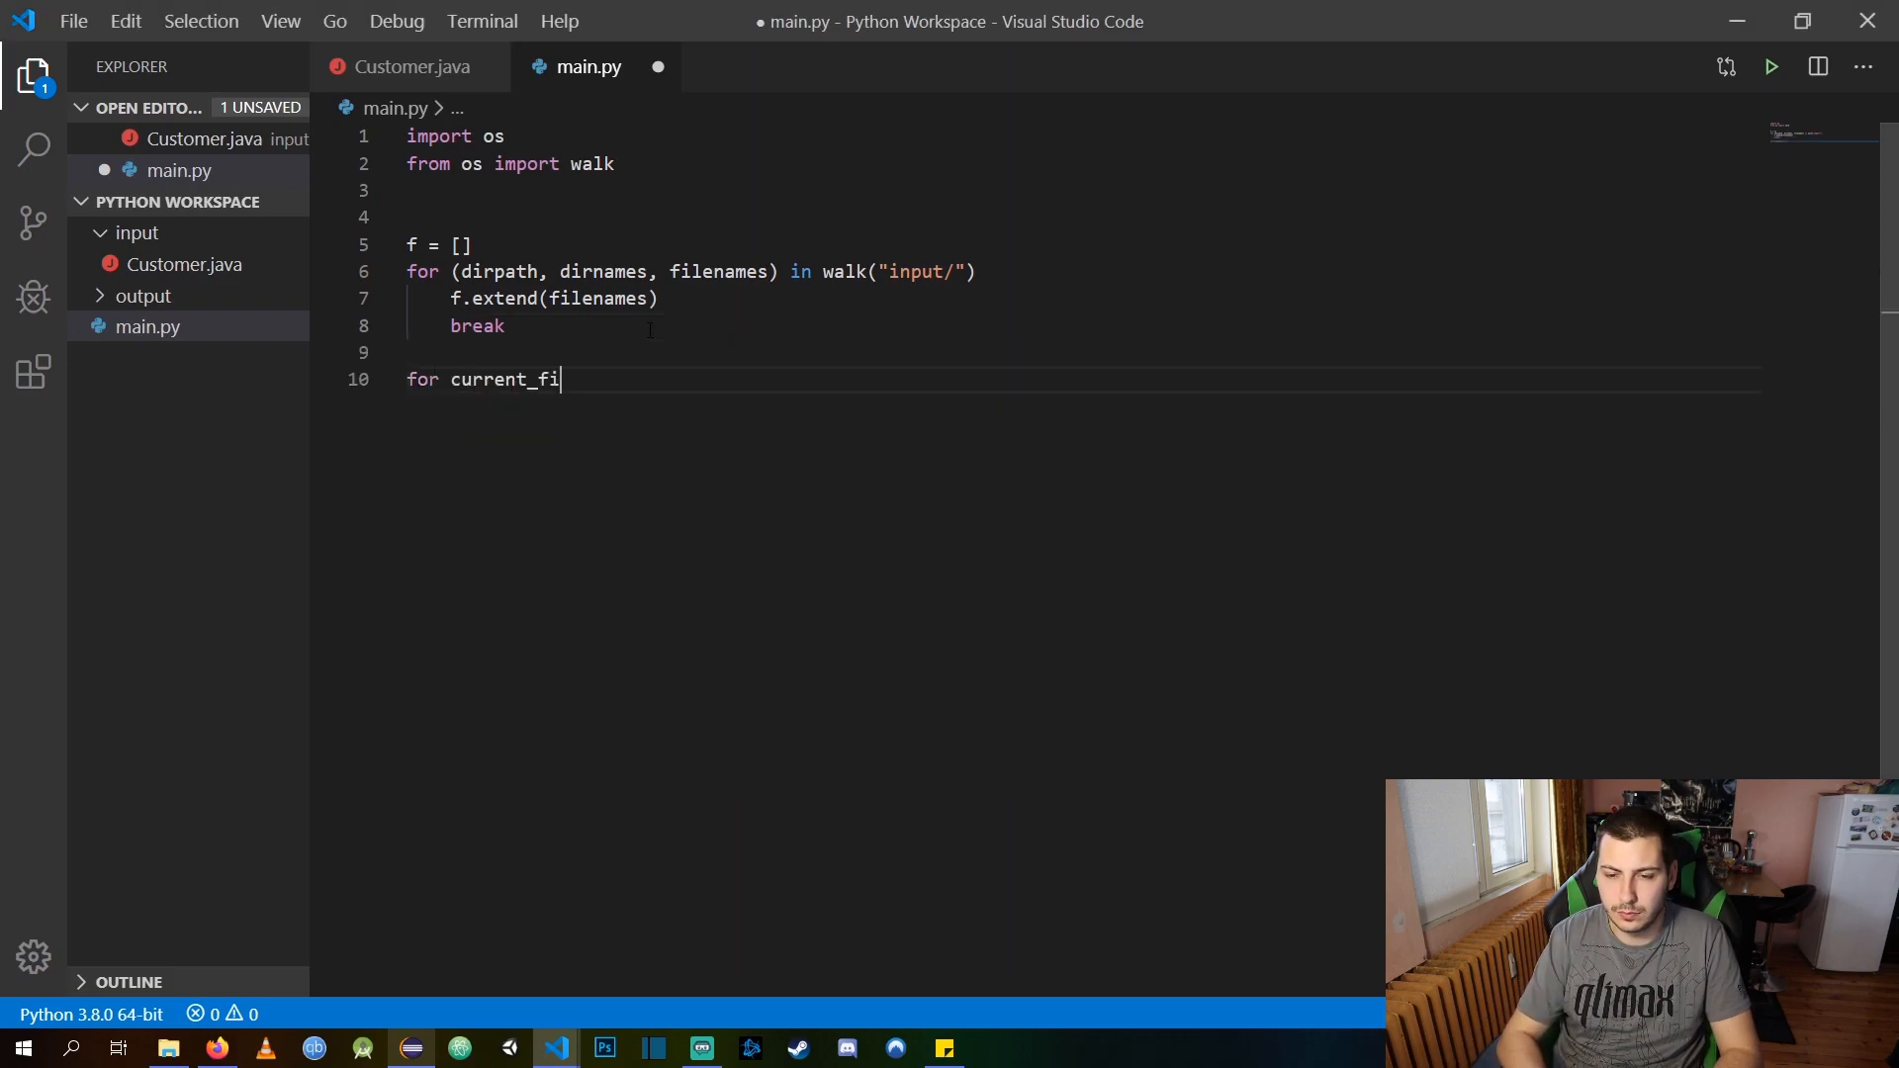
text(le_name in f:)
key(Return)
text(file = o)
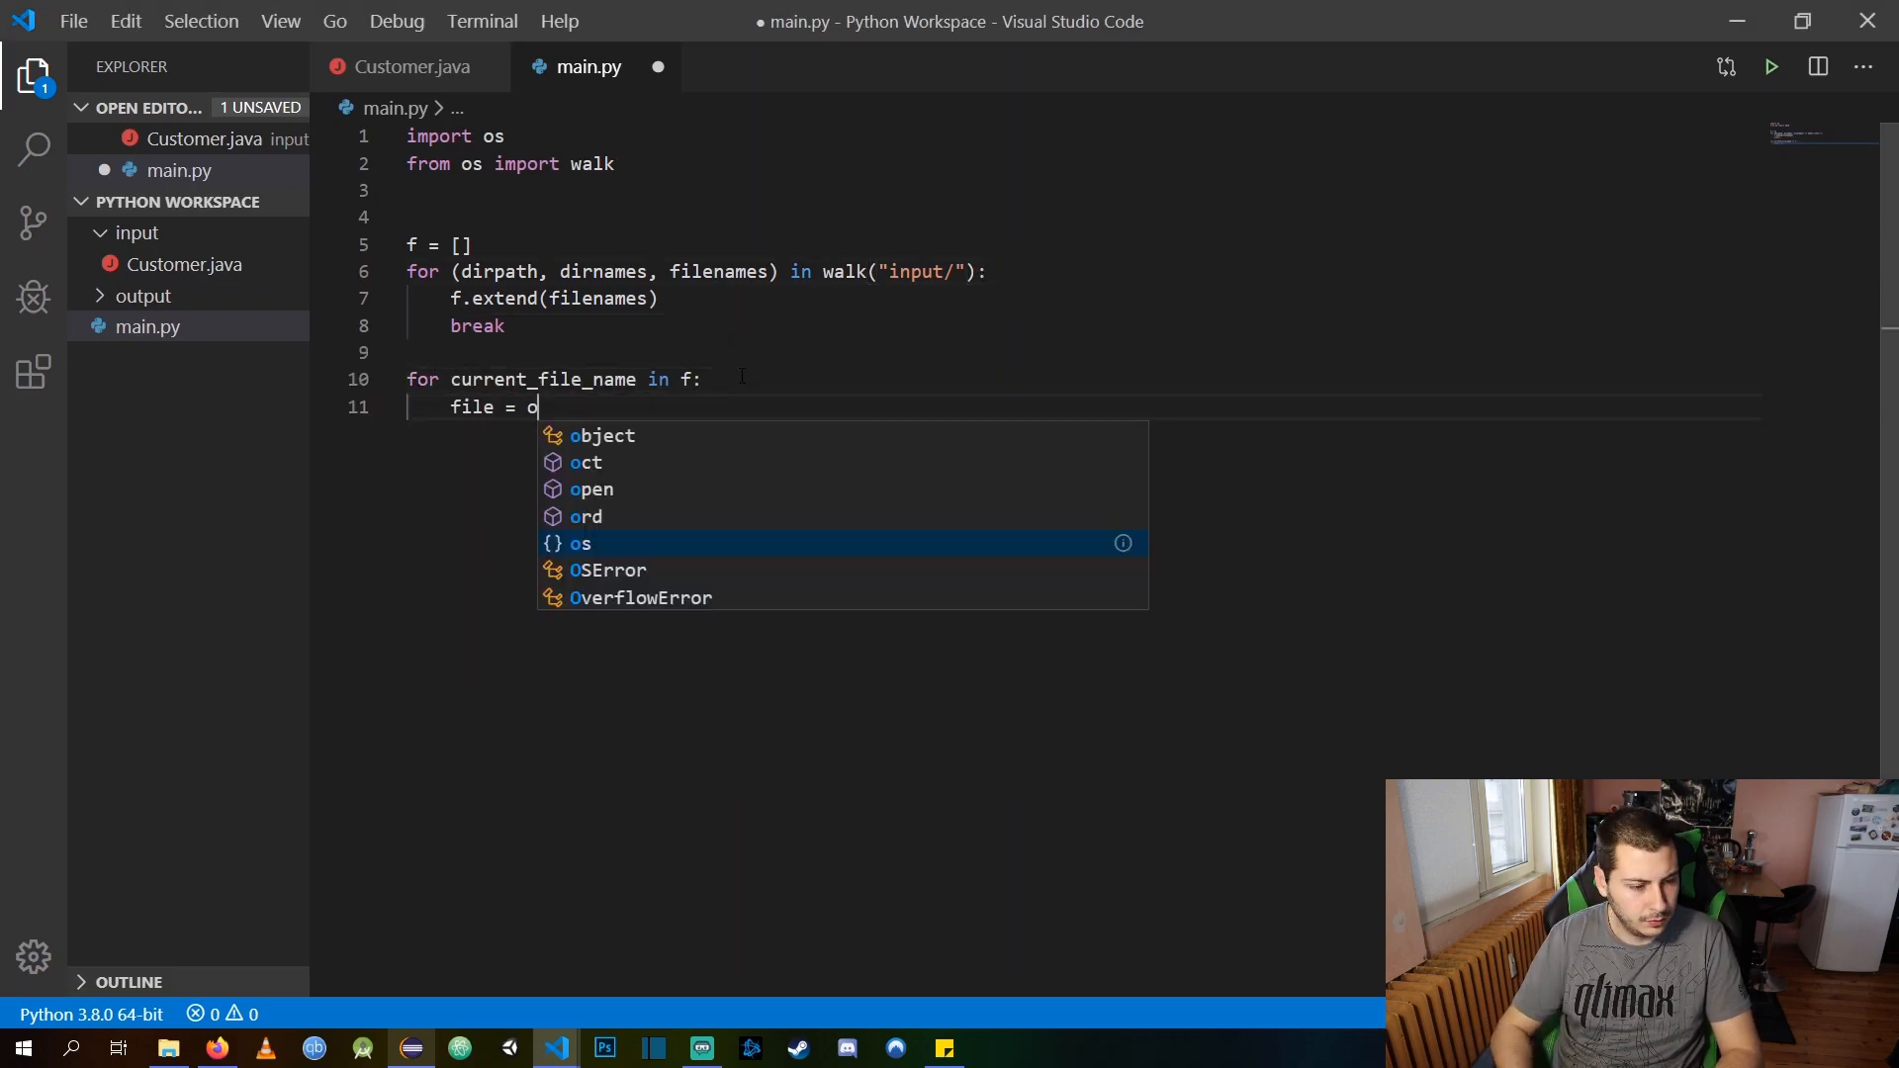
text(pen("input/") + current_file_name,)
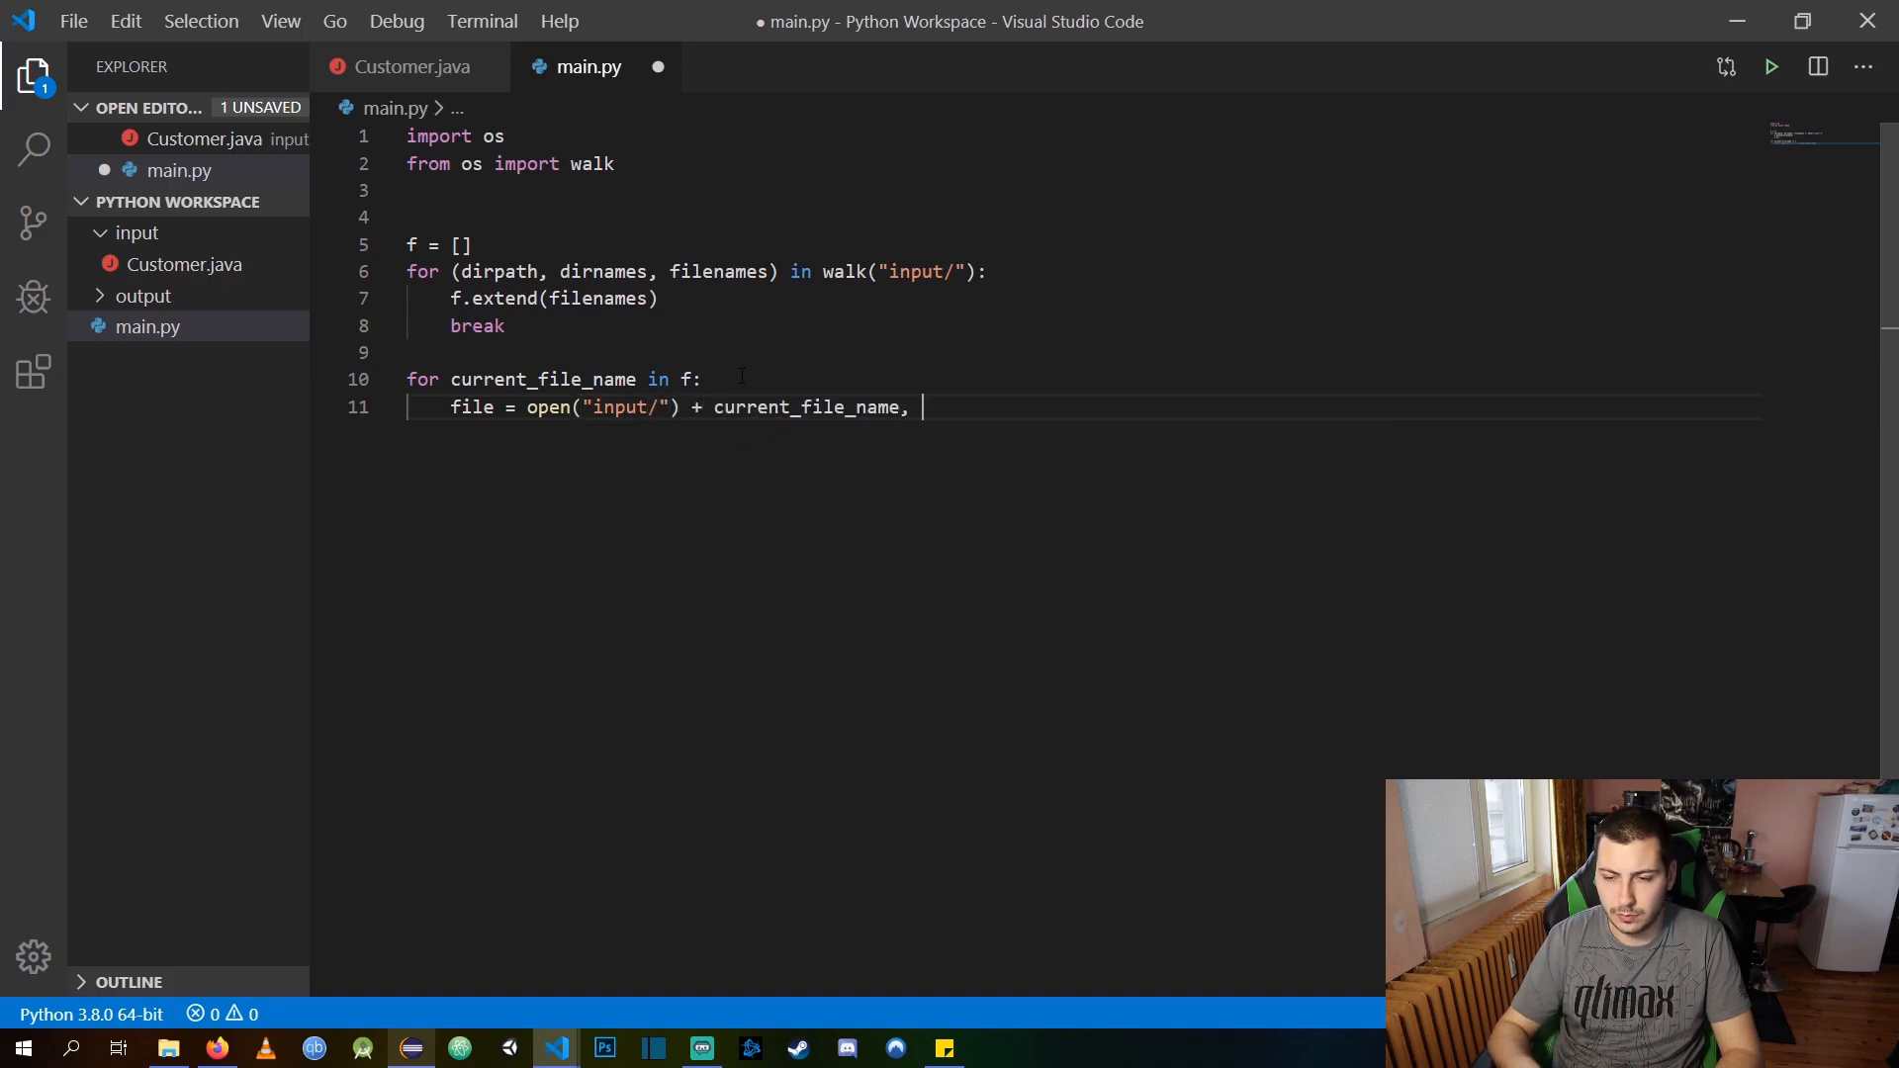
text())
key(Return)
text(class_name = current_file_name.sp)
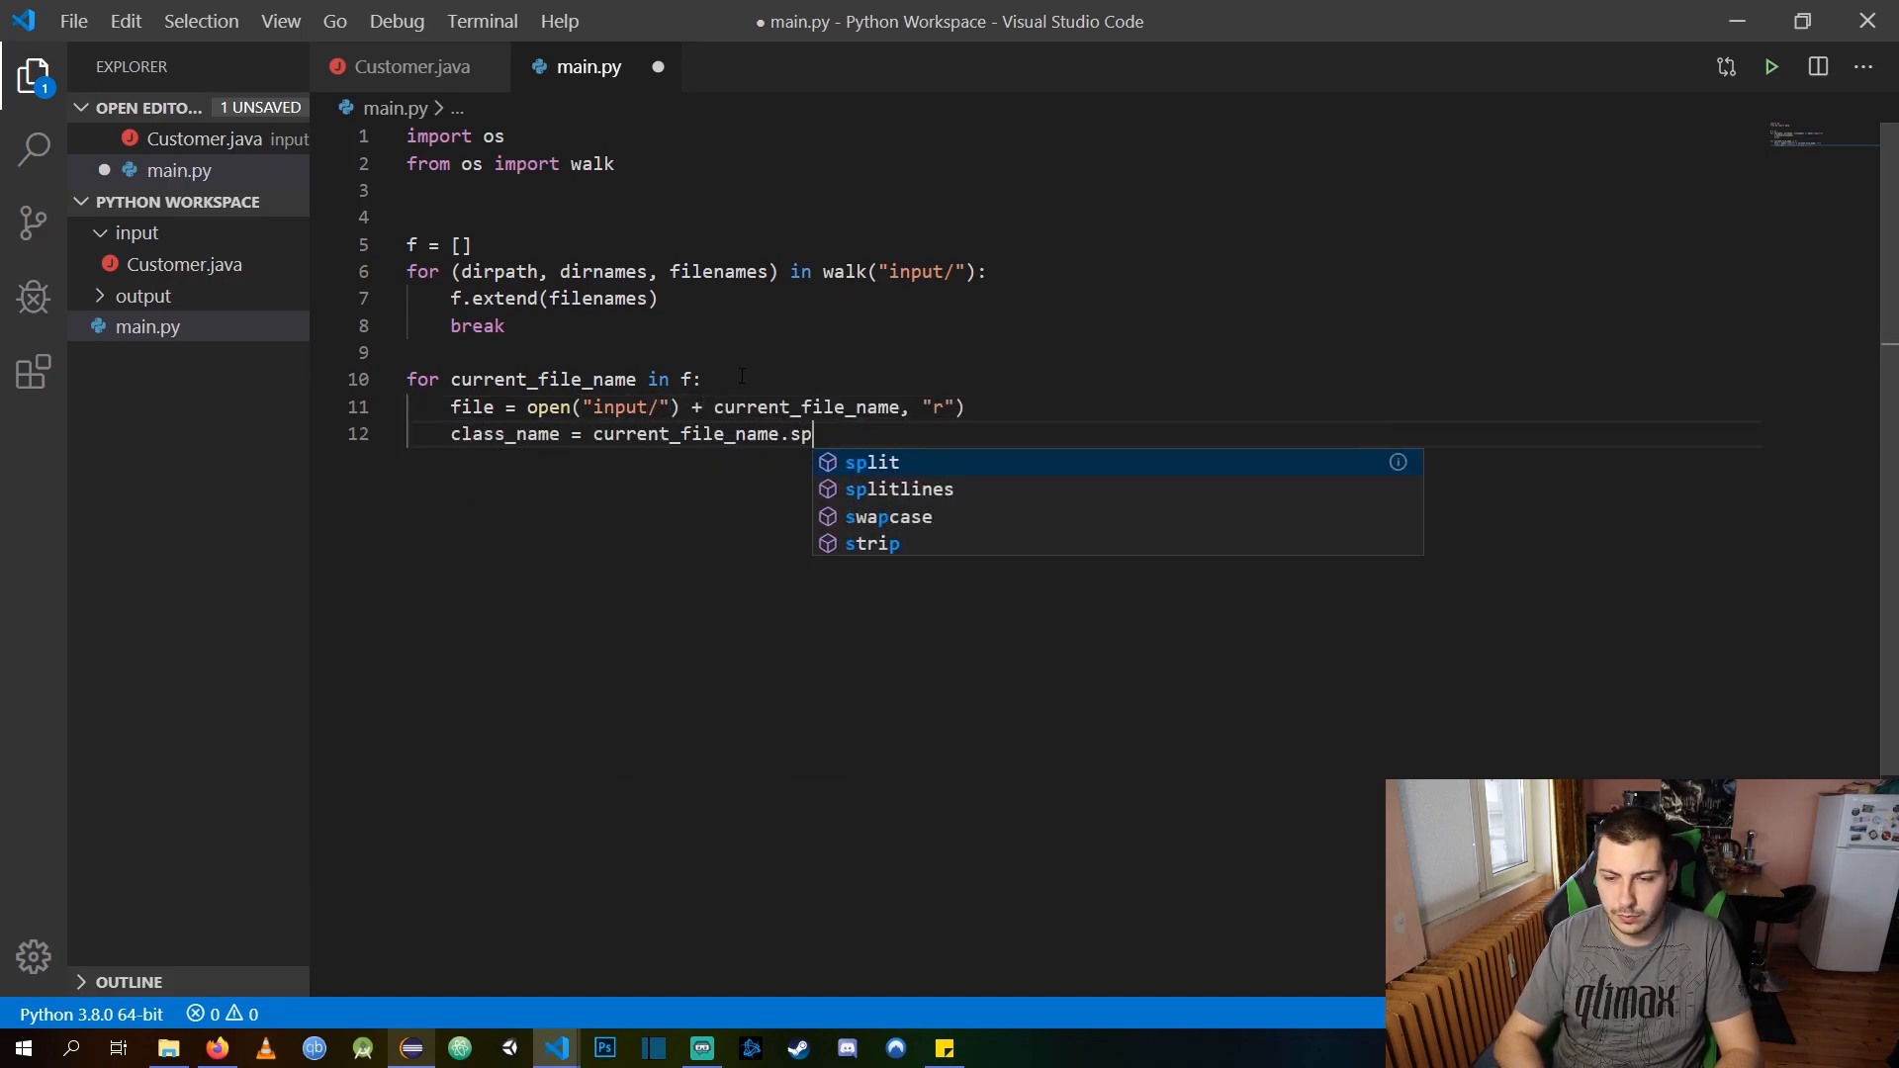
text(lit('.')[0)
key(End)
key(Return)
text(test)
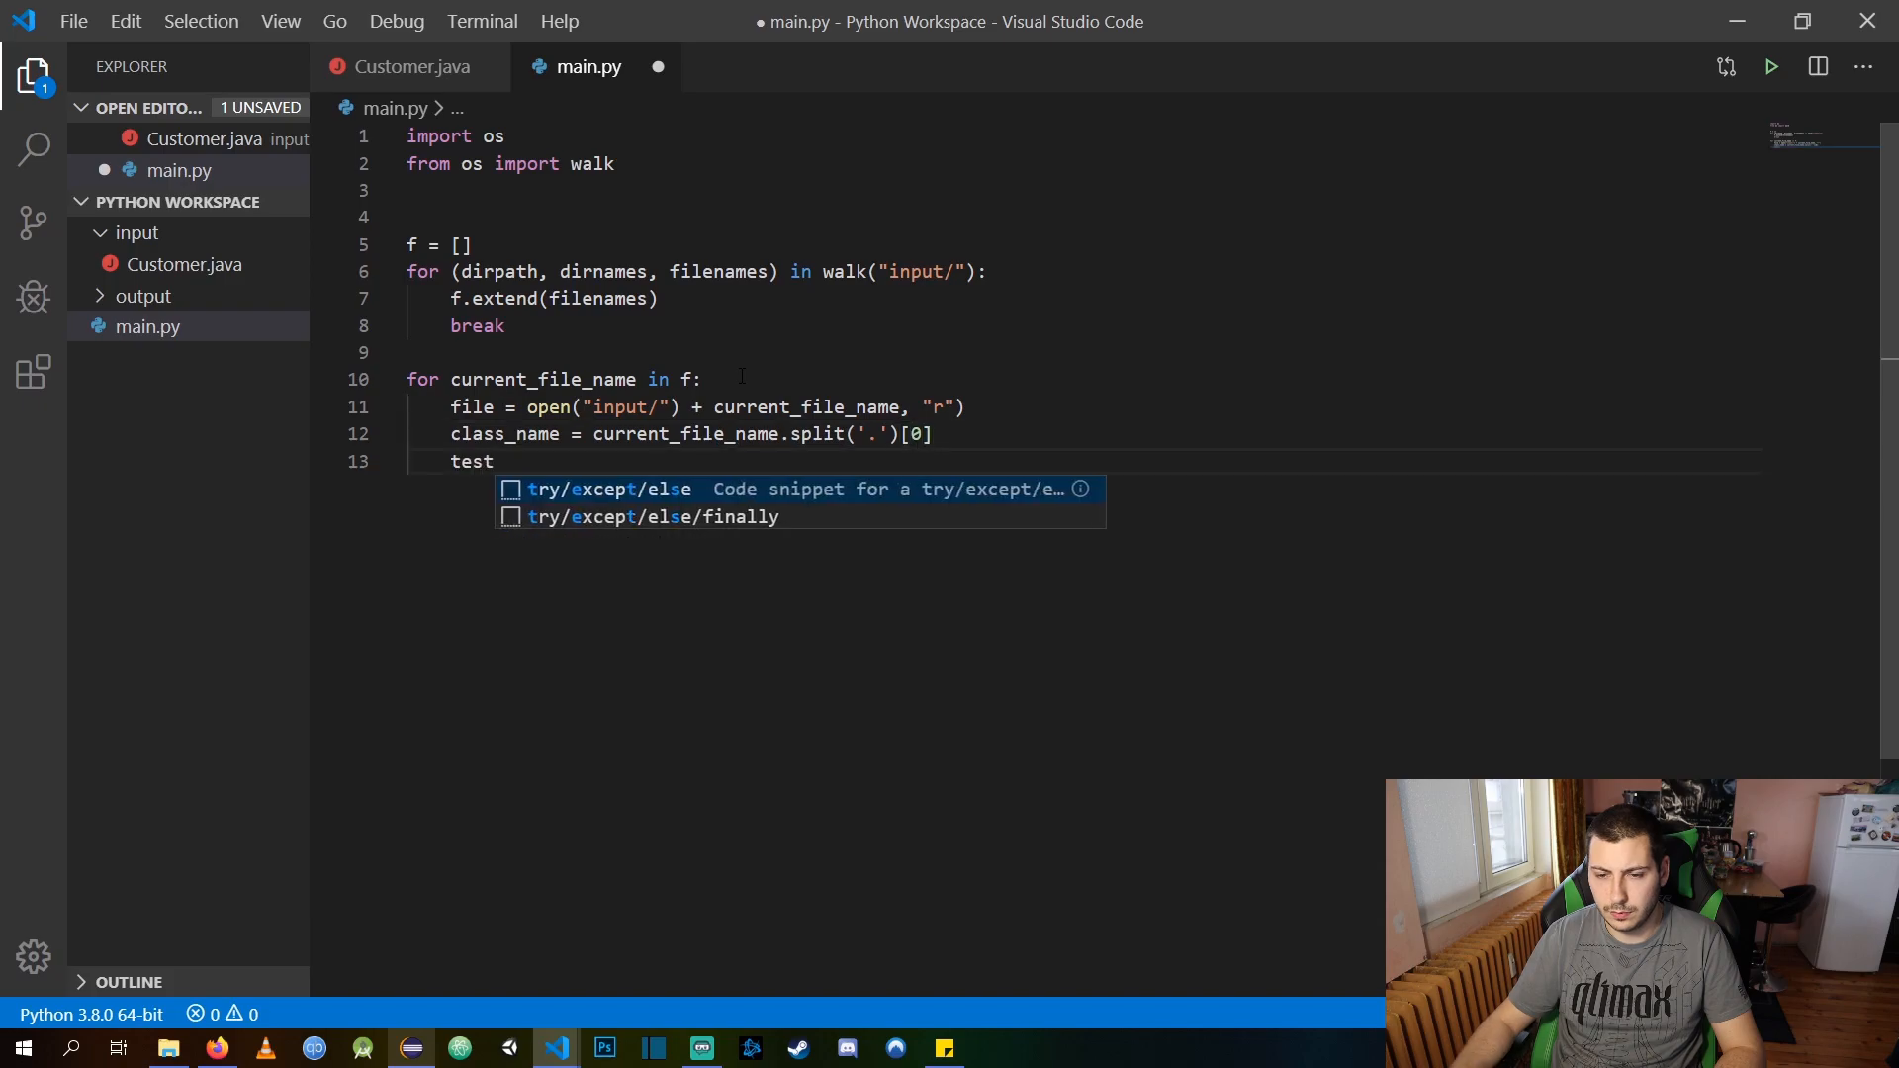
text(_class_name = class_name + "Test)
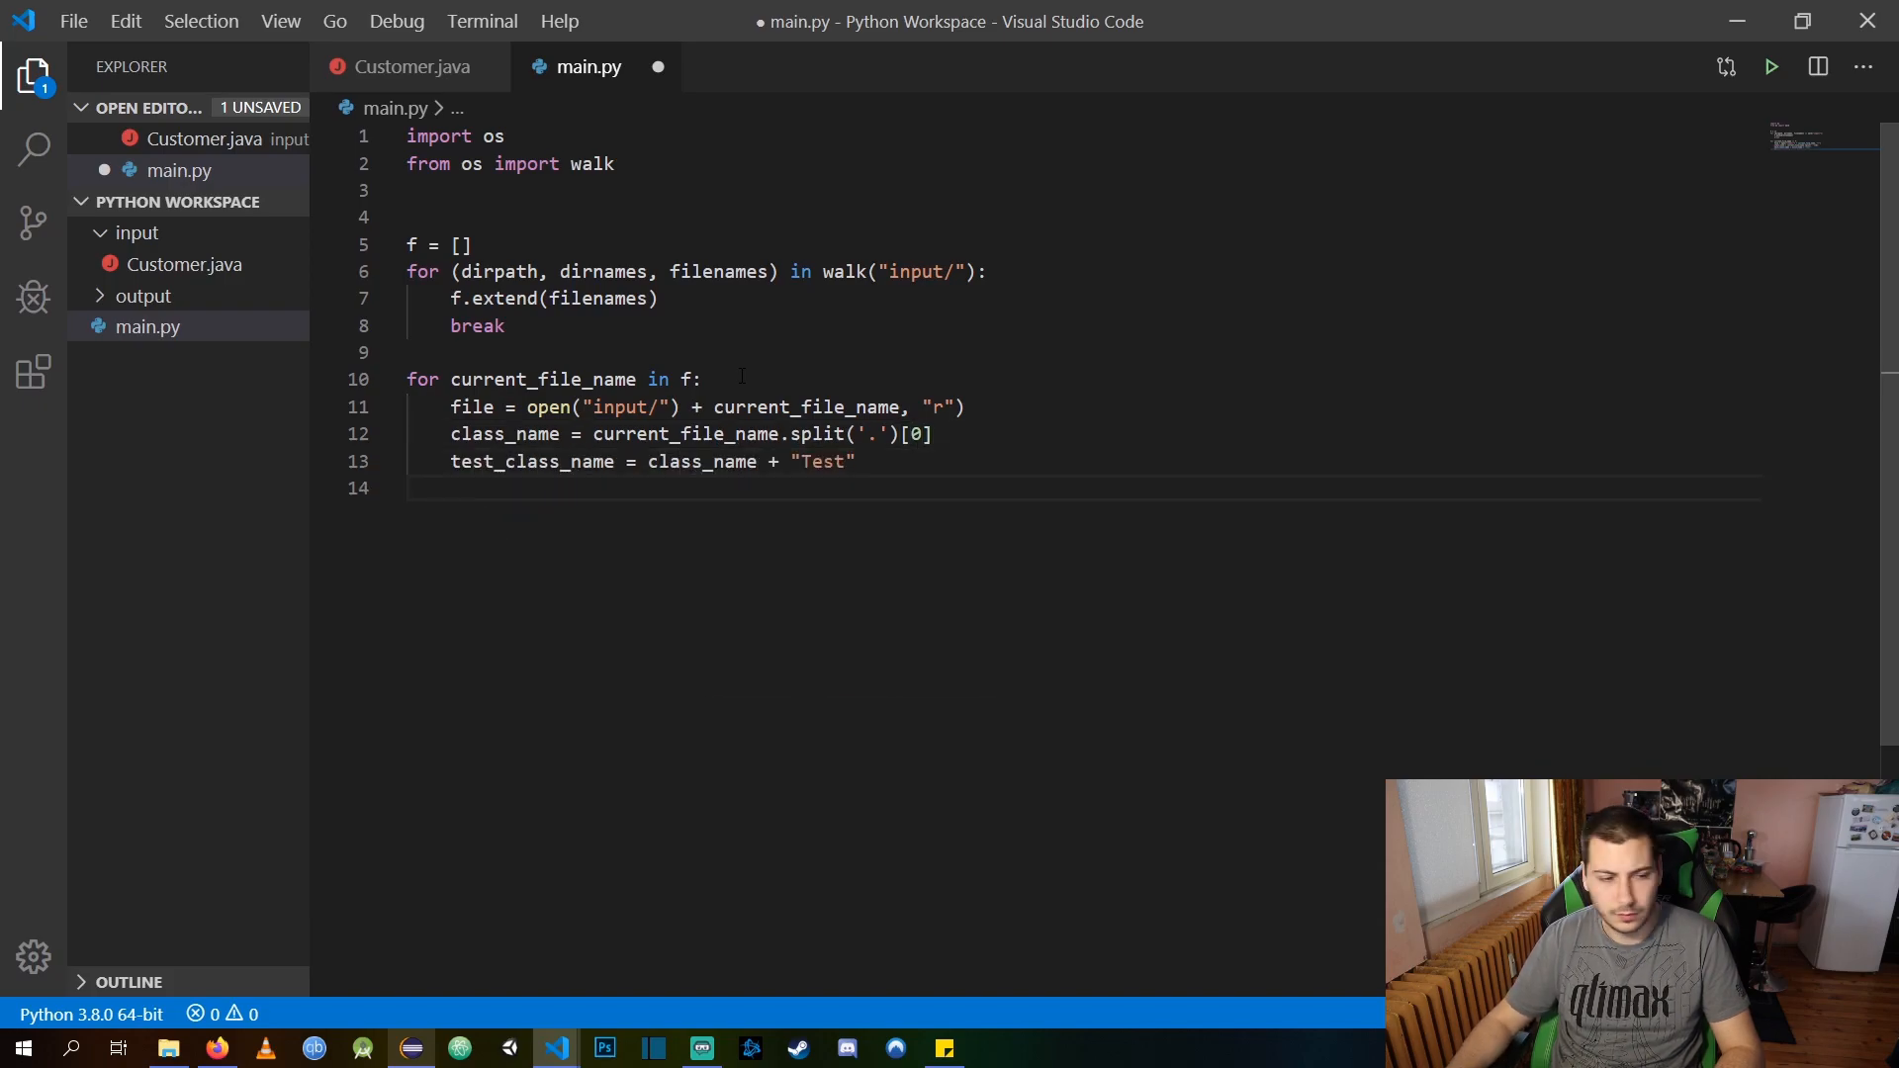
text(" + test)
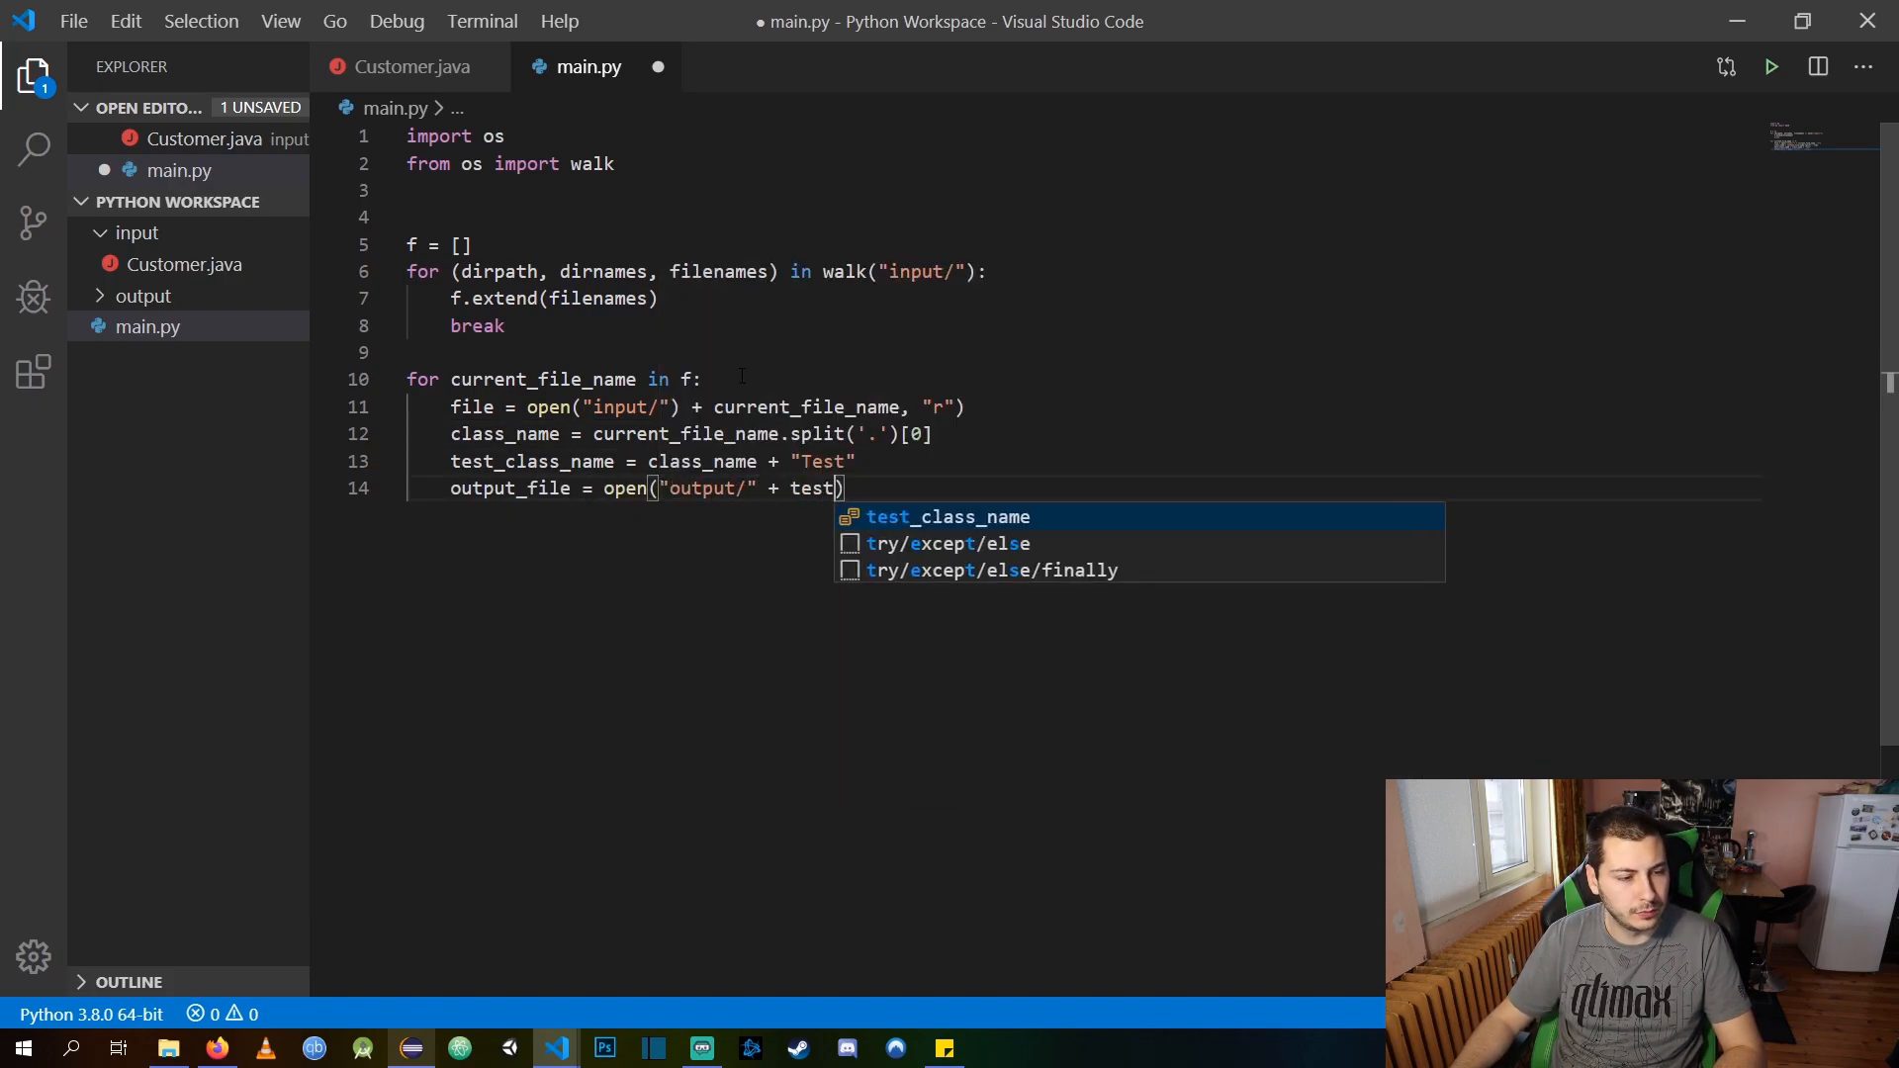
Step: Open "output/" + test_class_name + ".java" in write mode and save main.py
key(Escape)
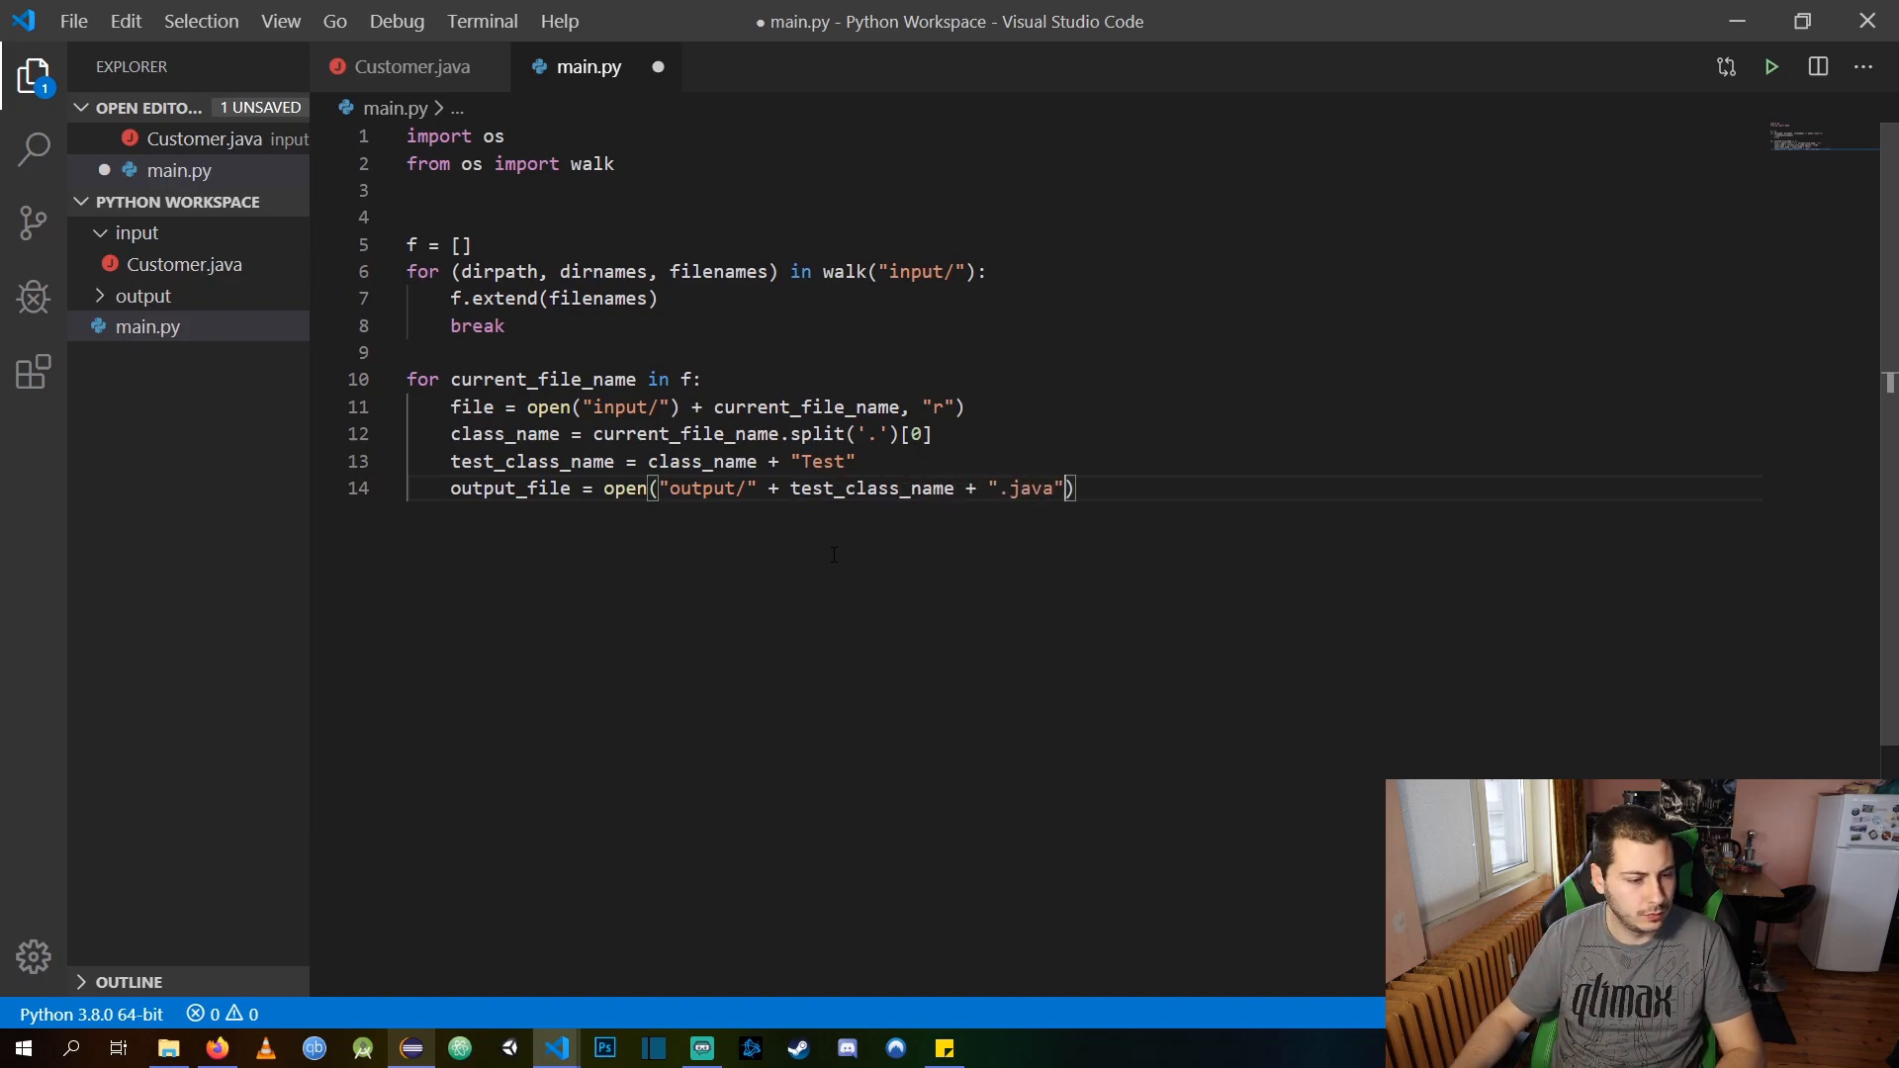
key(Right)
key(alt+Tab)
key(Return)
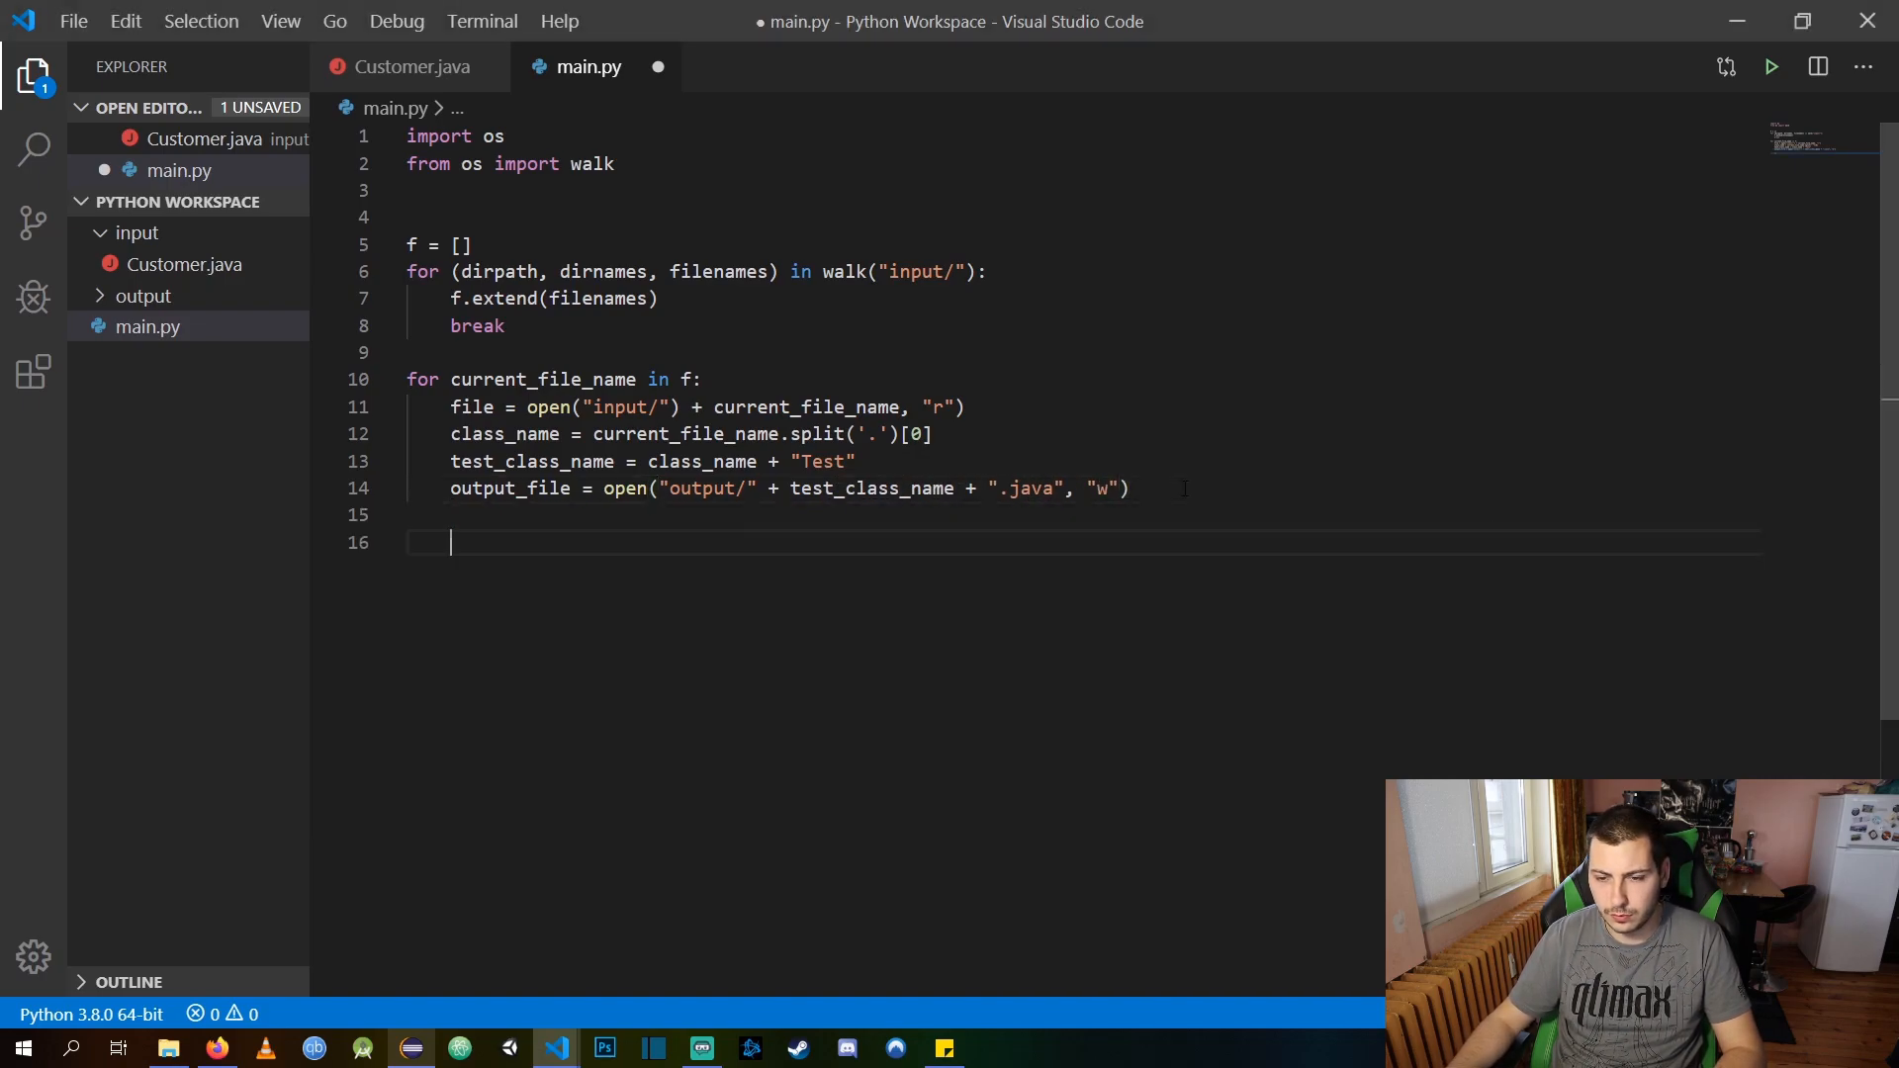
key(ctrl+s)
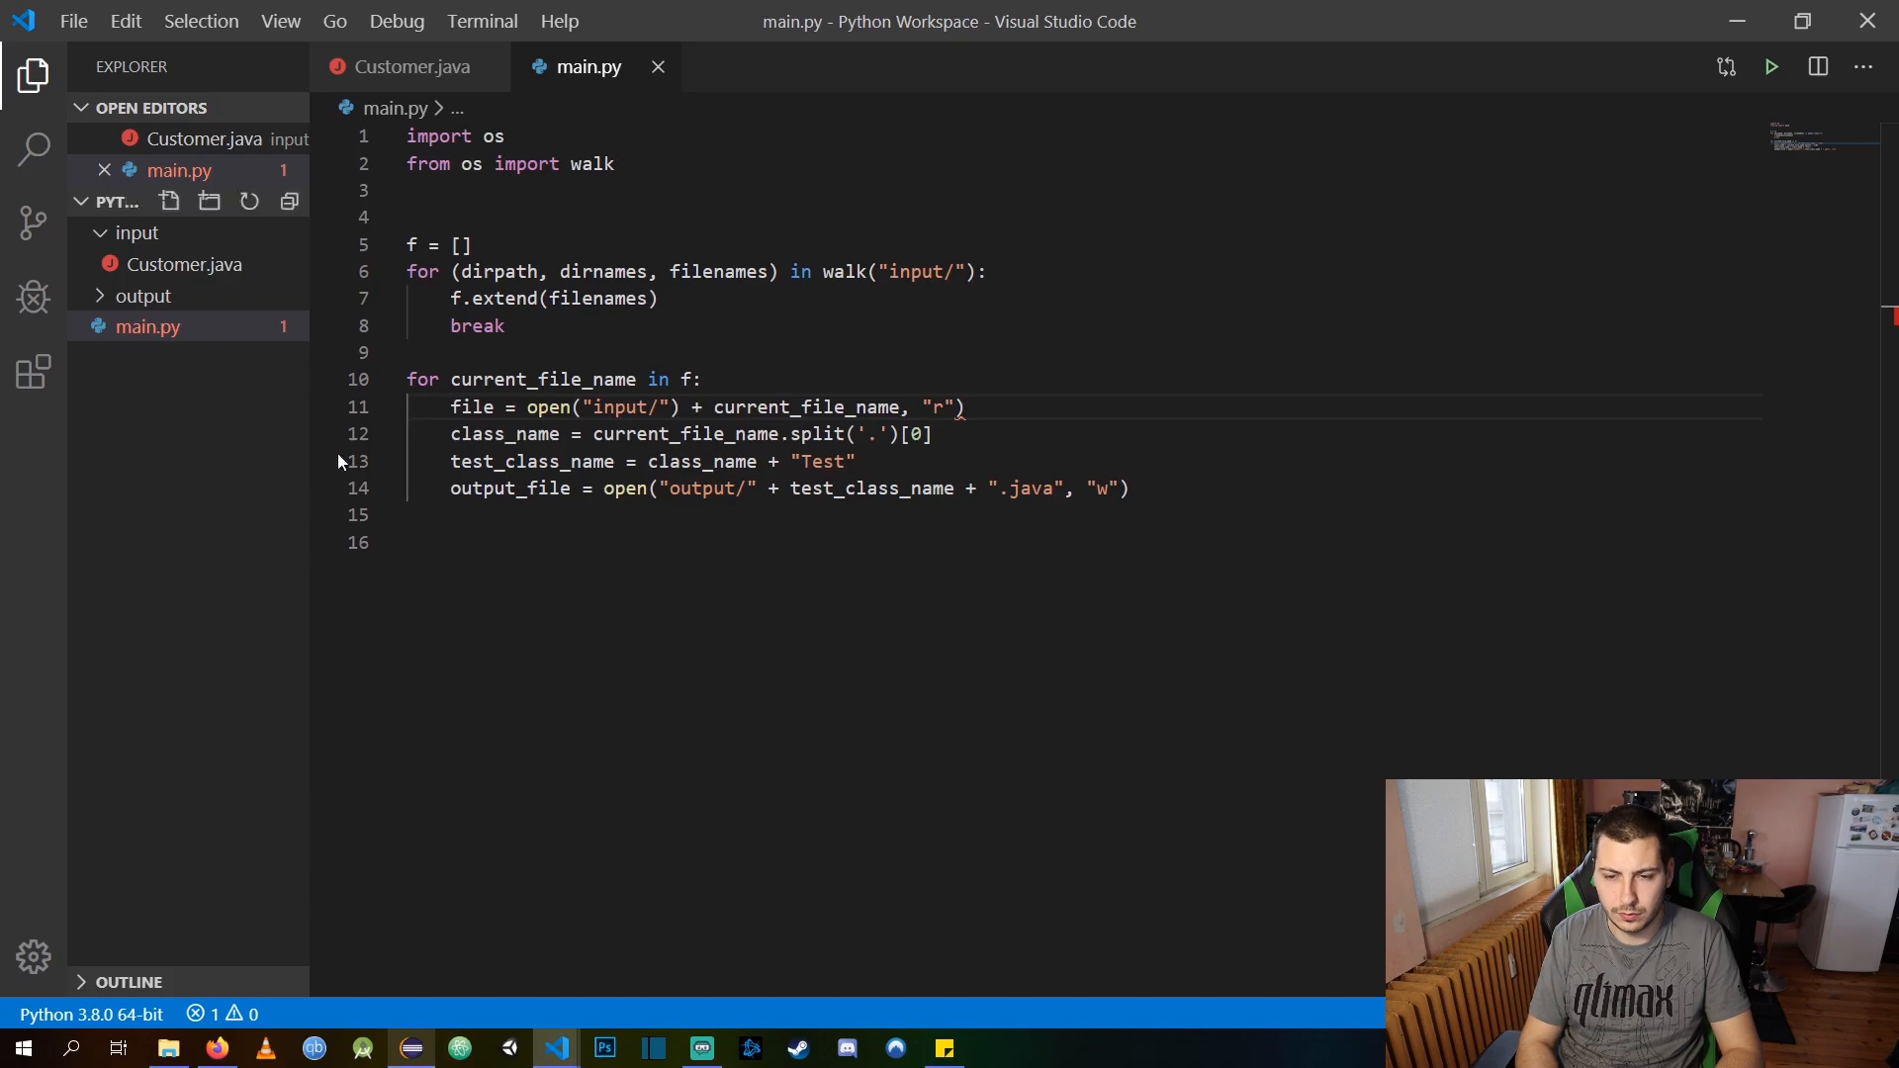
Step: Run main.py and check the generated CustomerTest.java in the output folder
key(ctrl+F5)
click(199, 326)
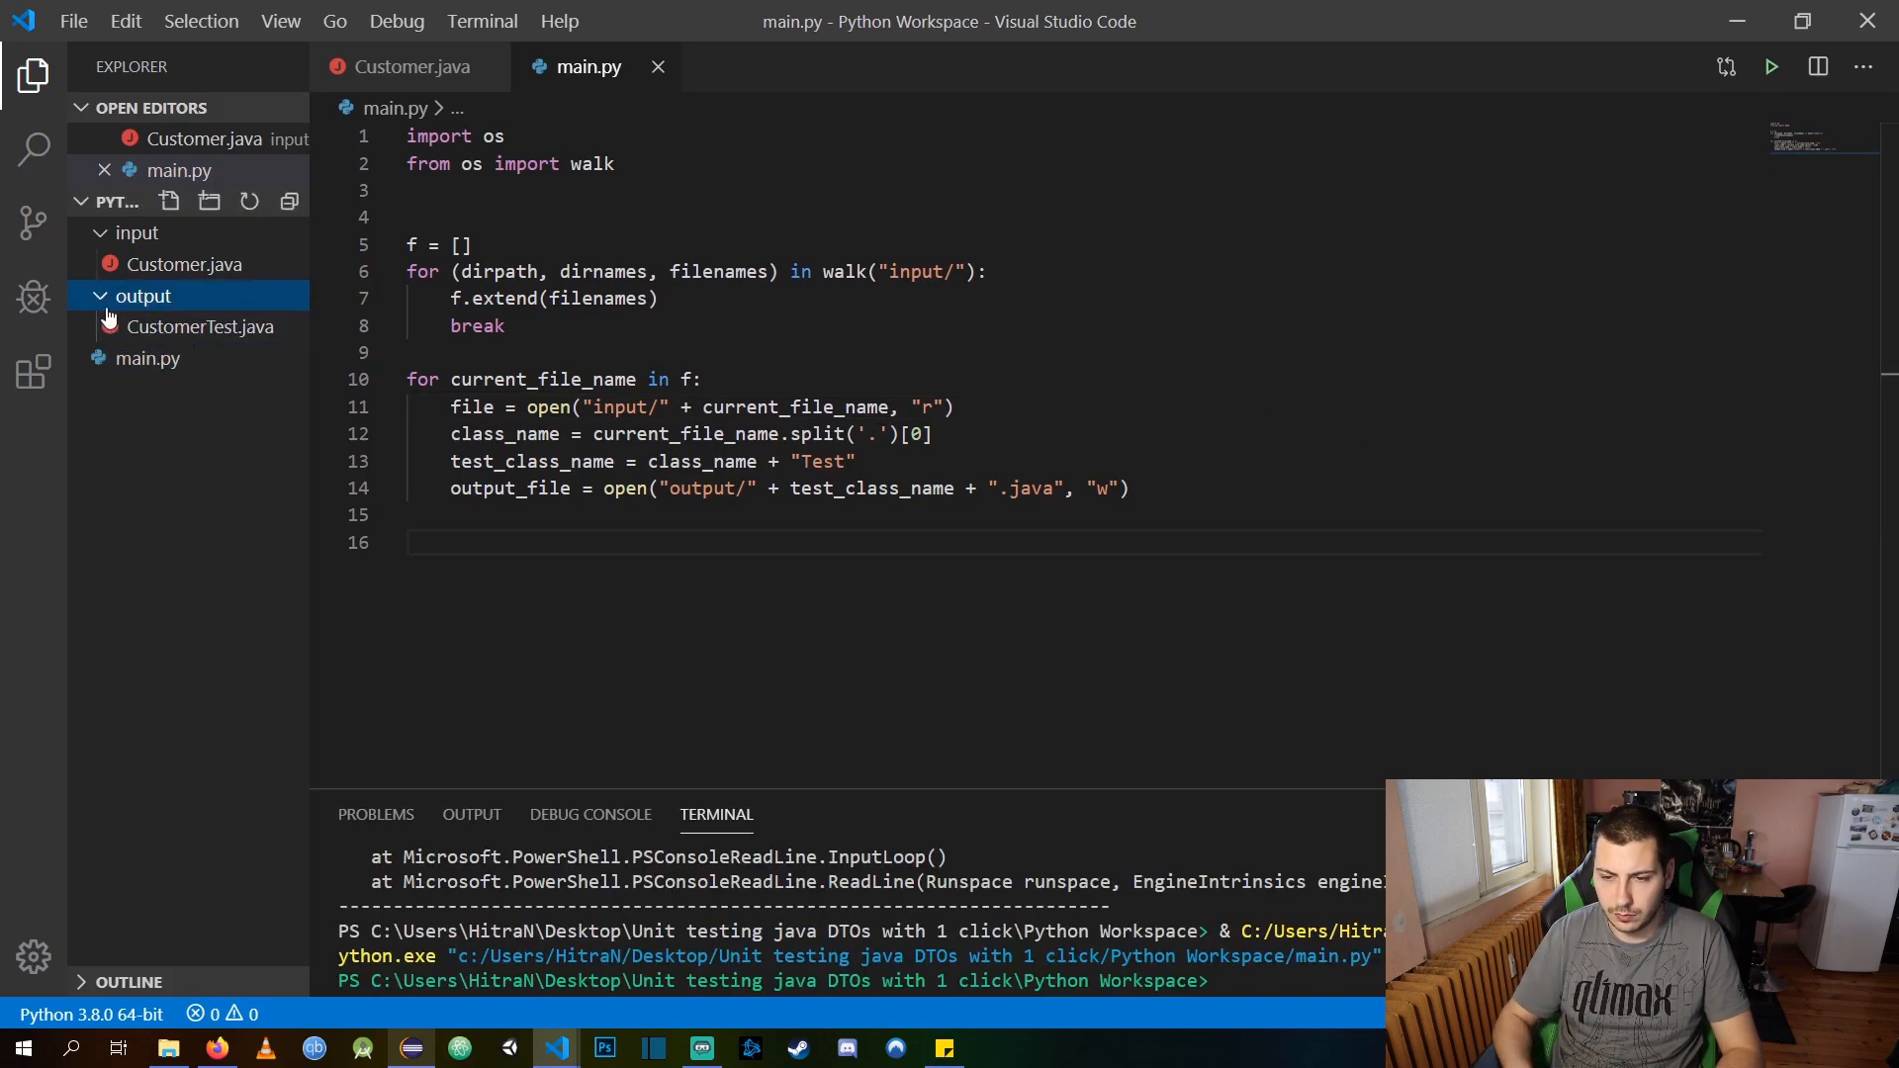
click(538, 74)
key(ctrl+j)
key(Return)
key(Return)
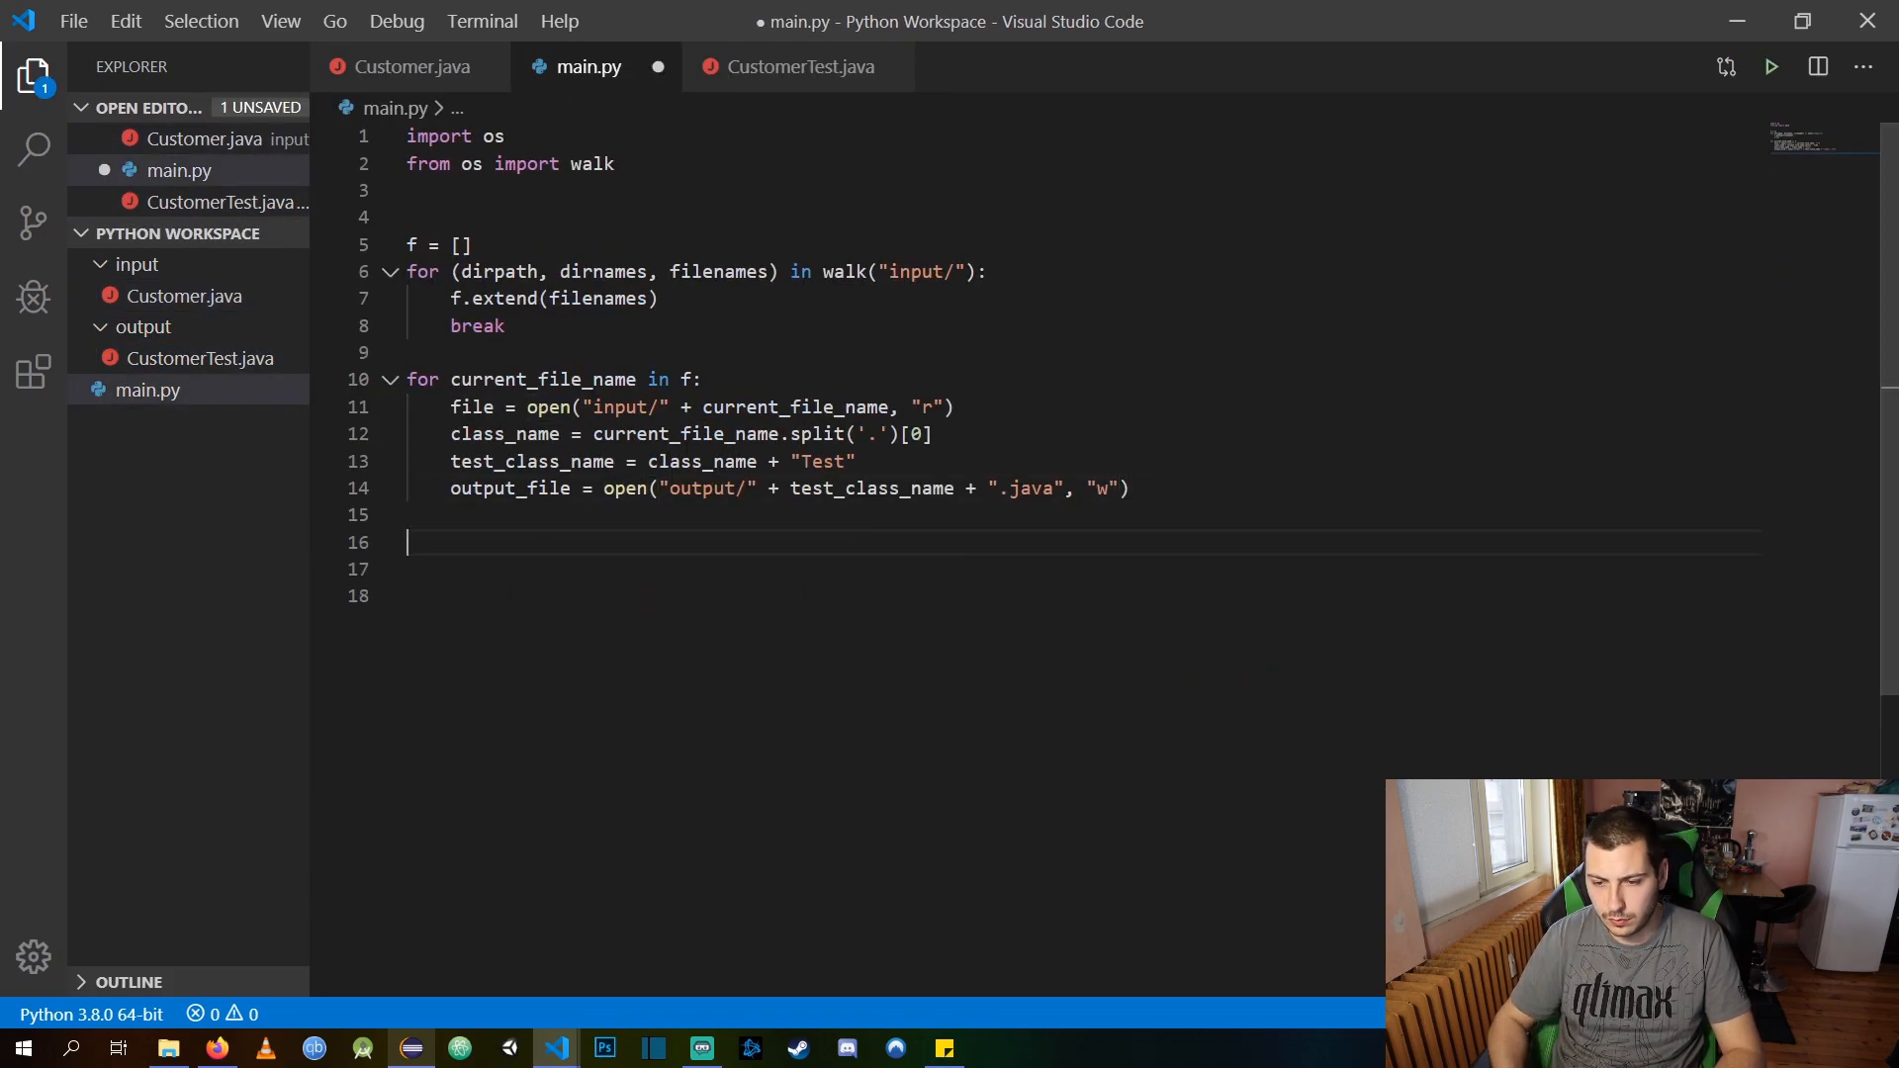
text(for line in file:)
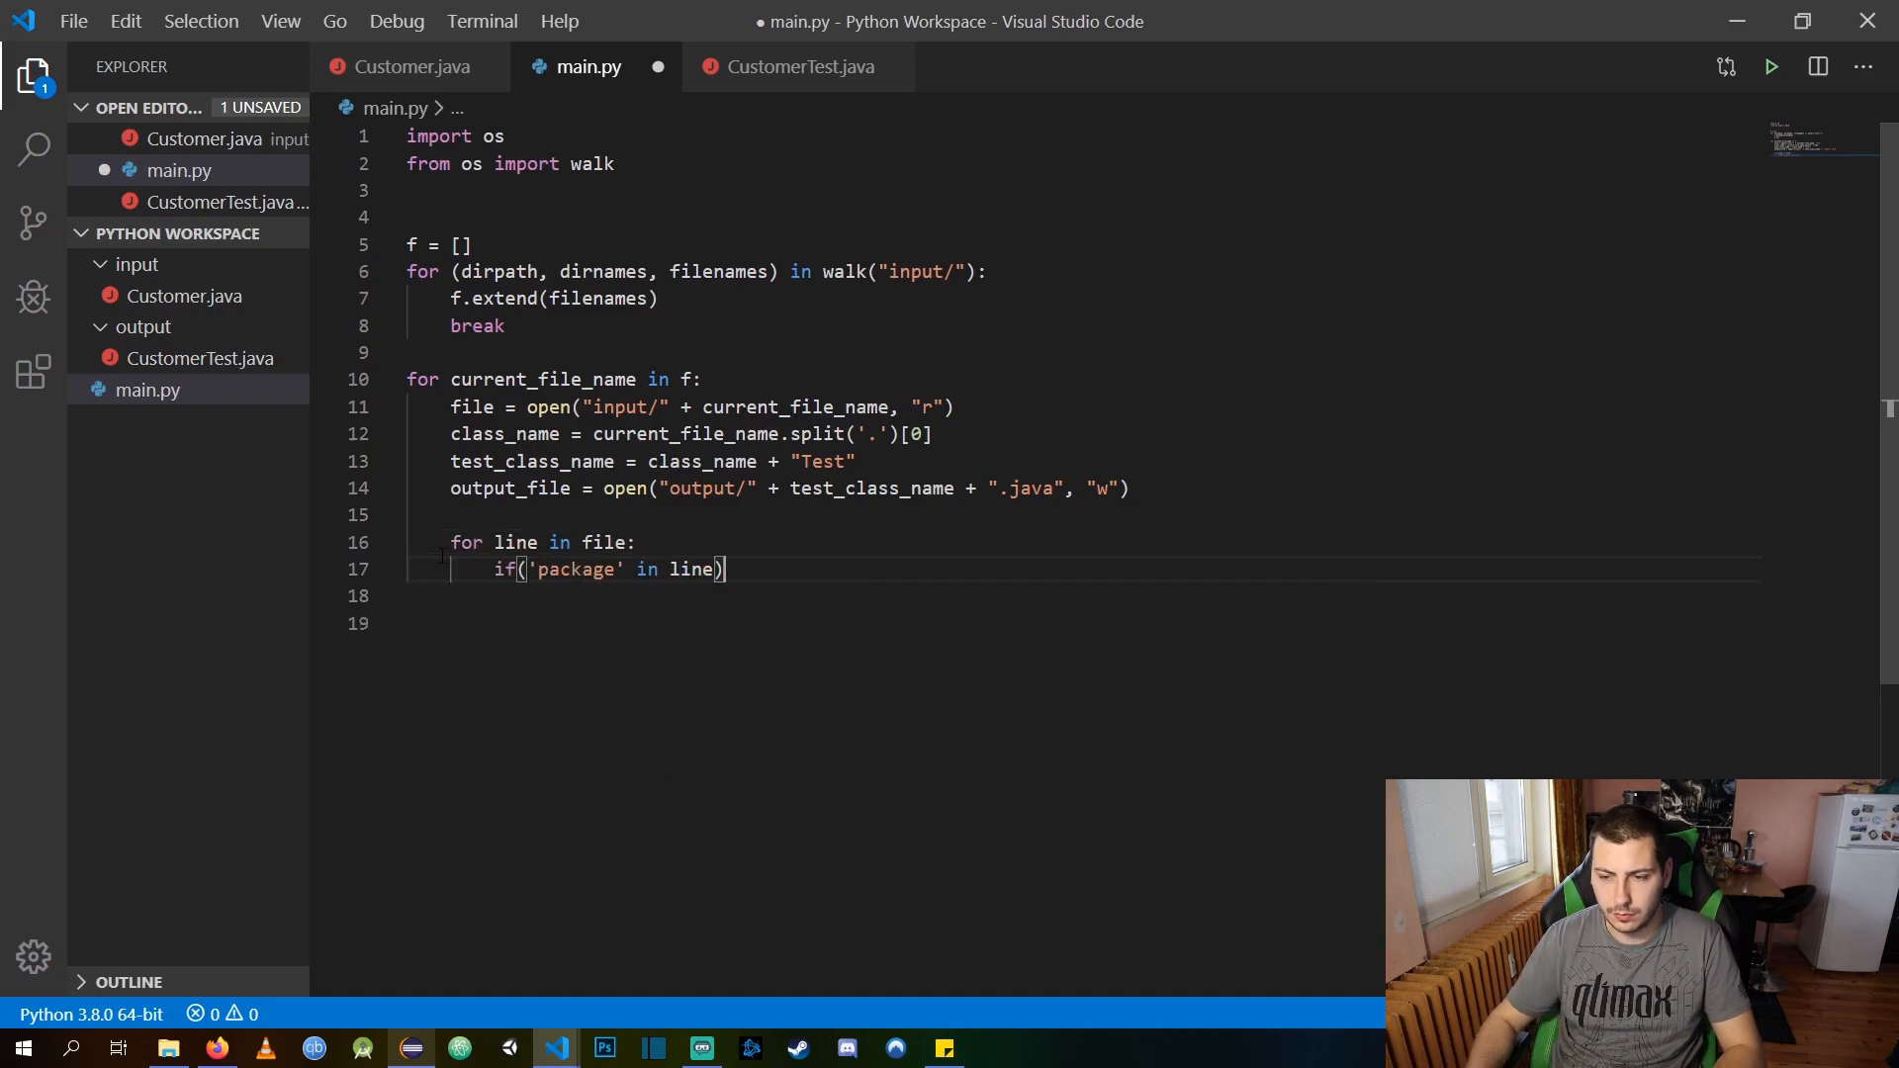
Step: Add write() lines for the package and Assert import, duplicating the import line, and save
key(Tab)
text(.write(line + ' '))
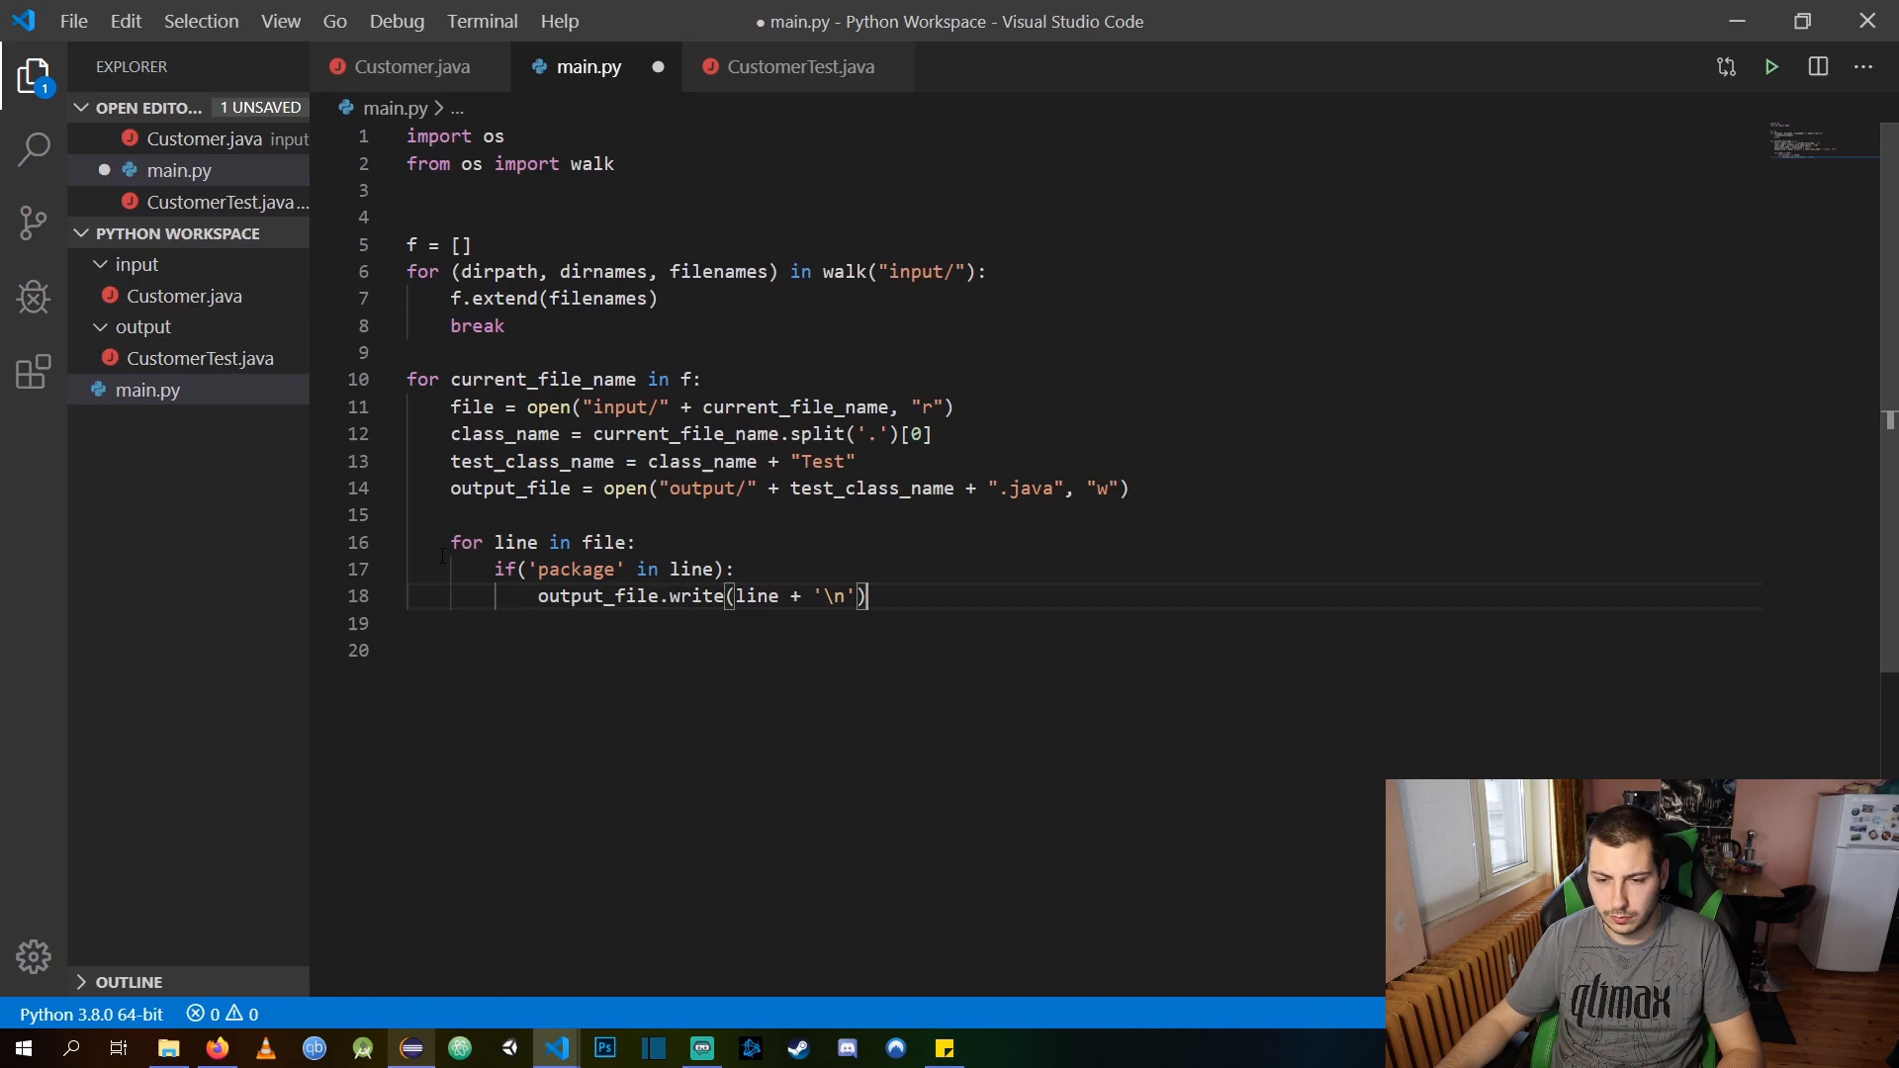
key(Return)
text(output_file.write('')
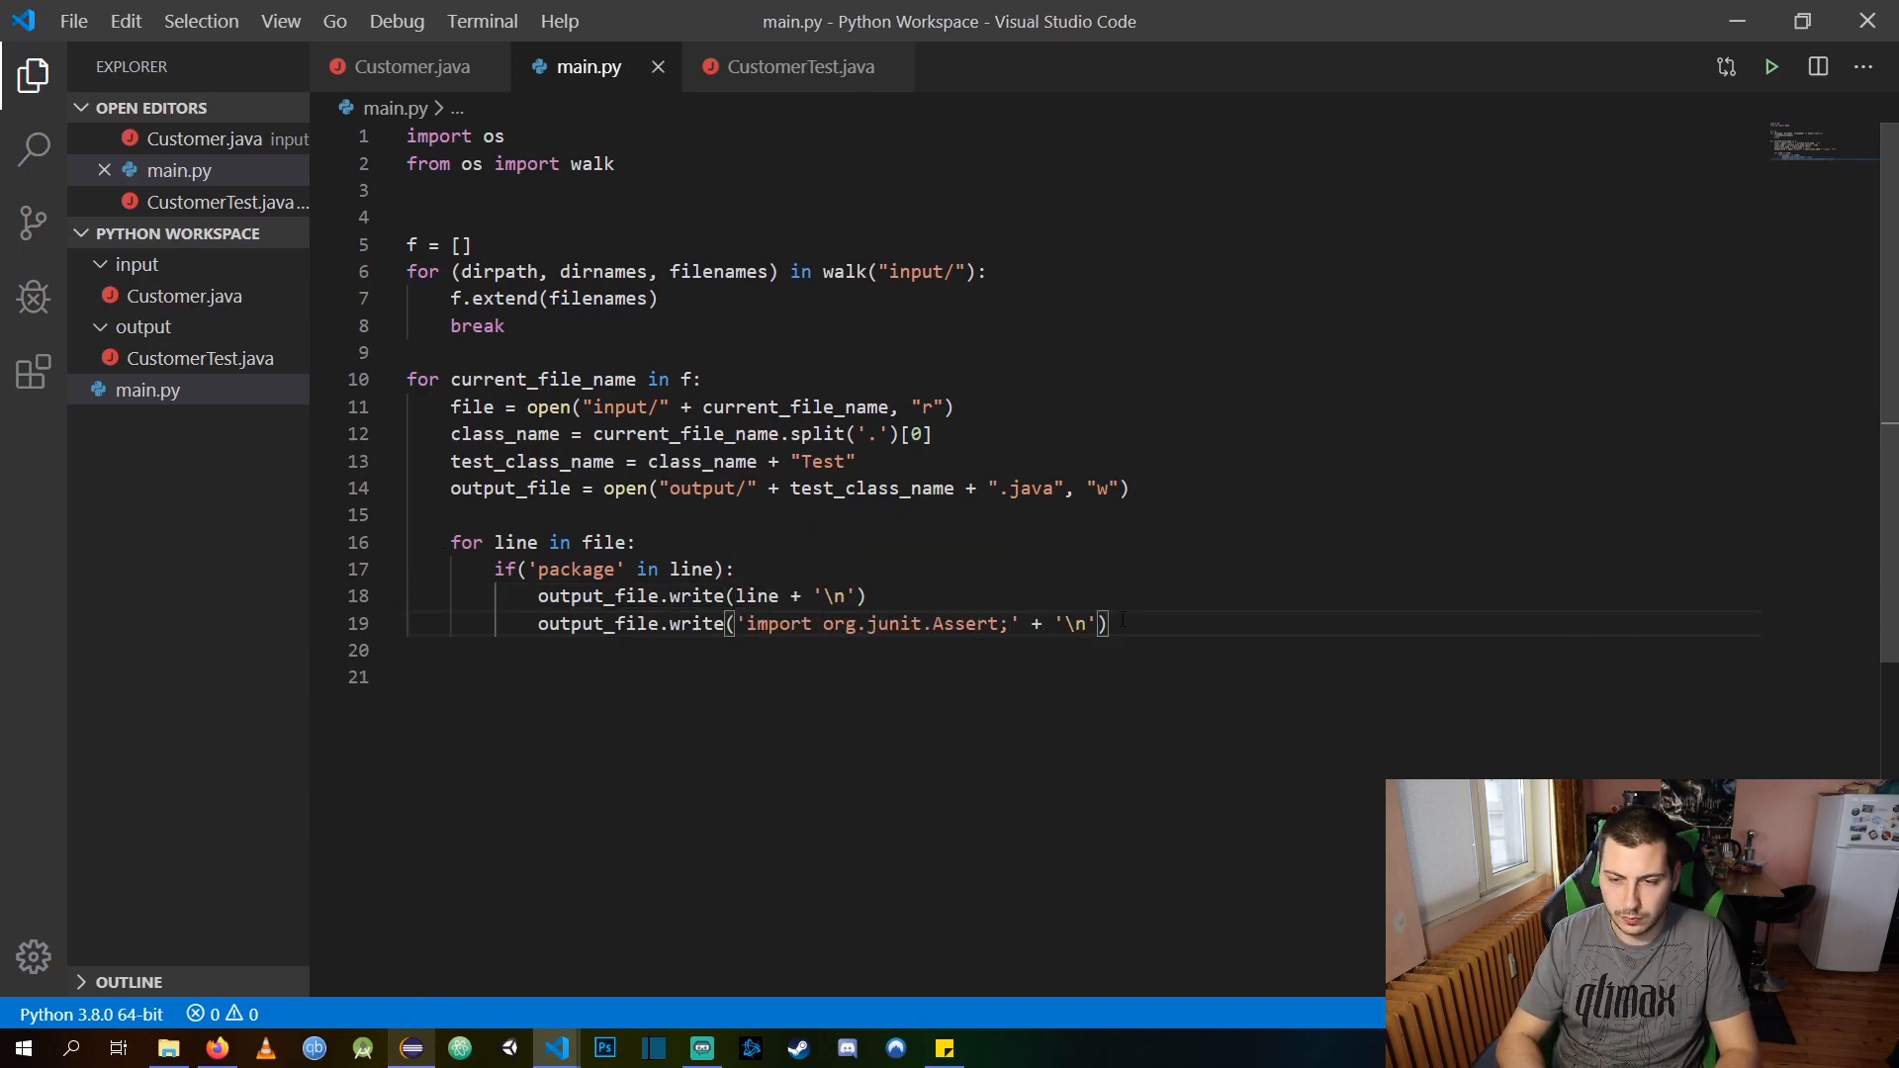
key(shift+alt+Down)
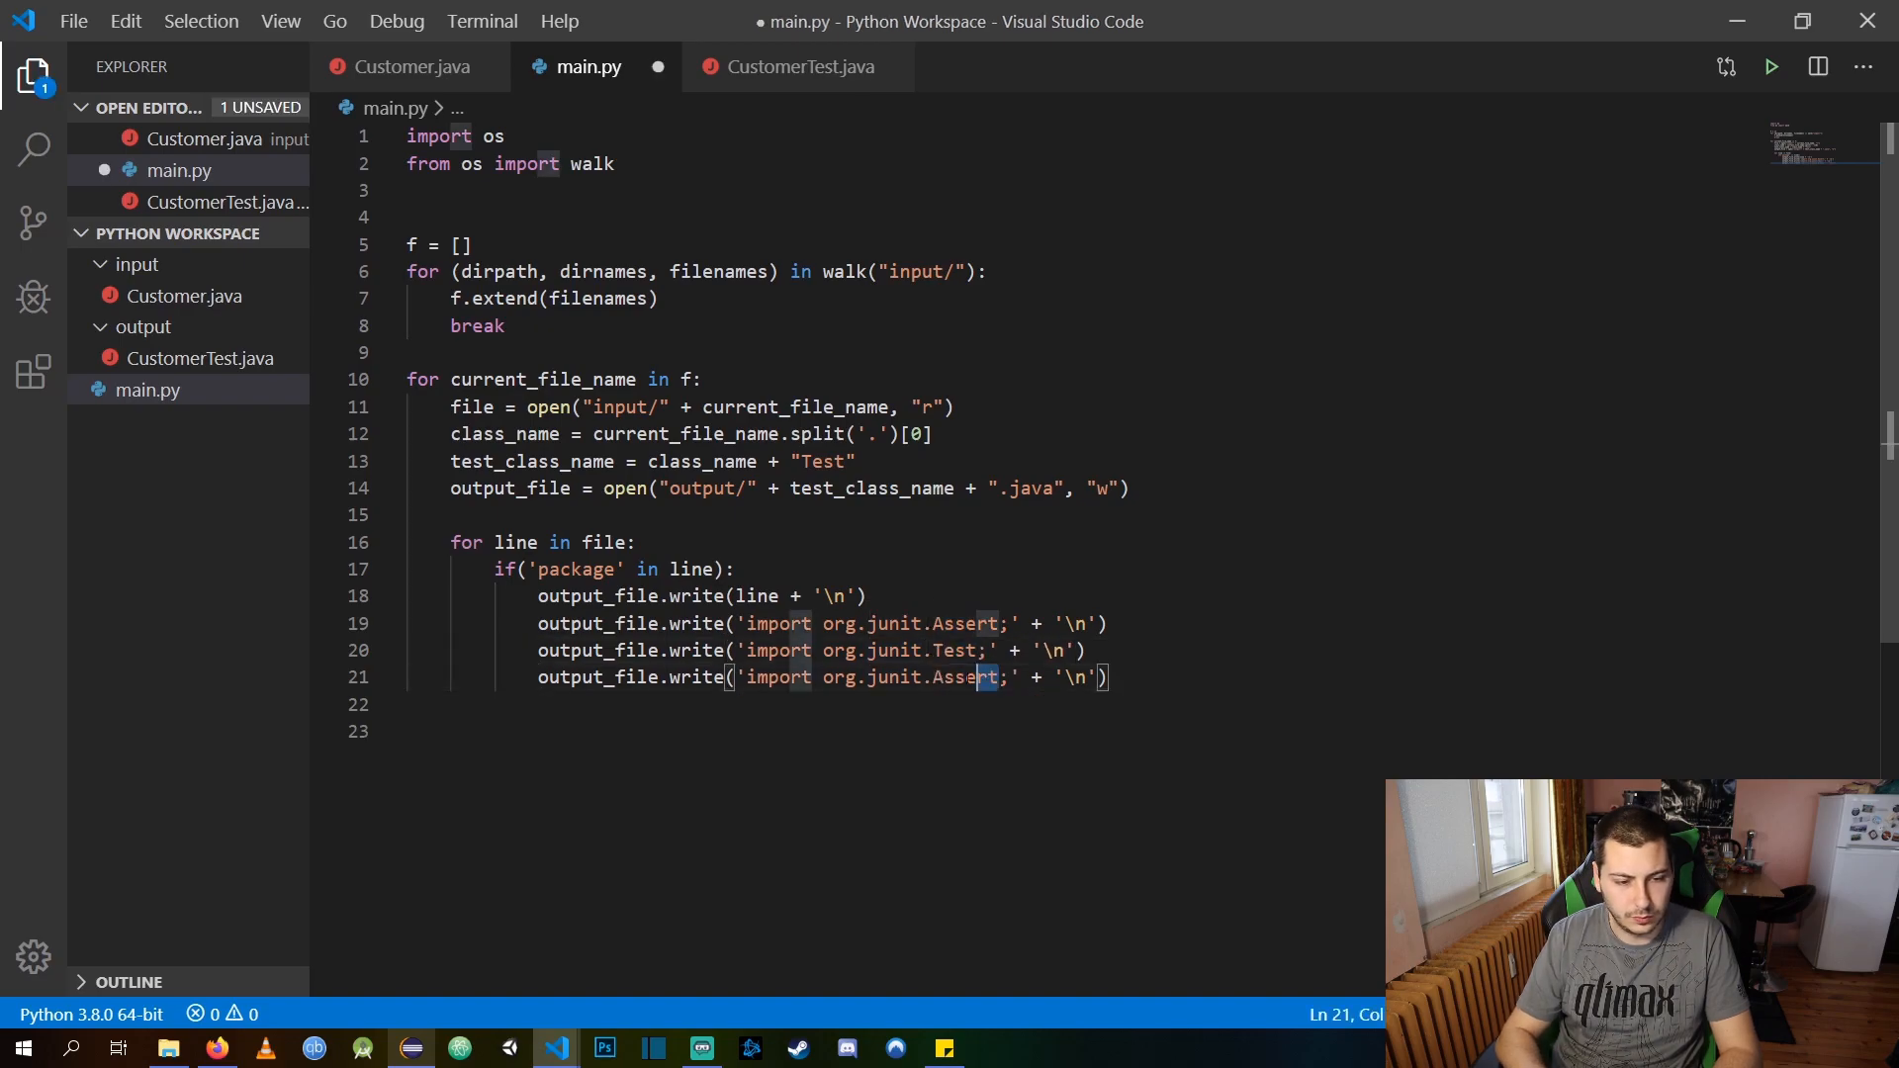
text(RunWith;)
key(ctrl+s)
key(End)
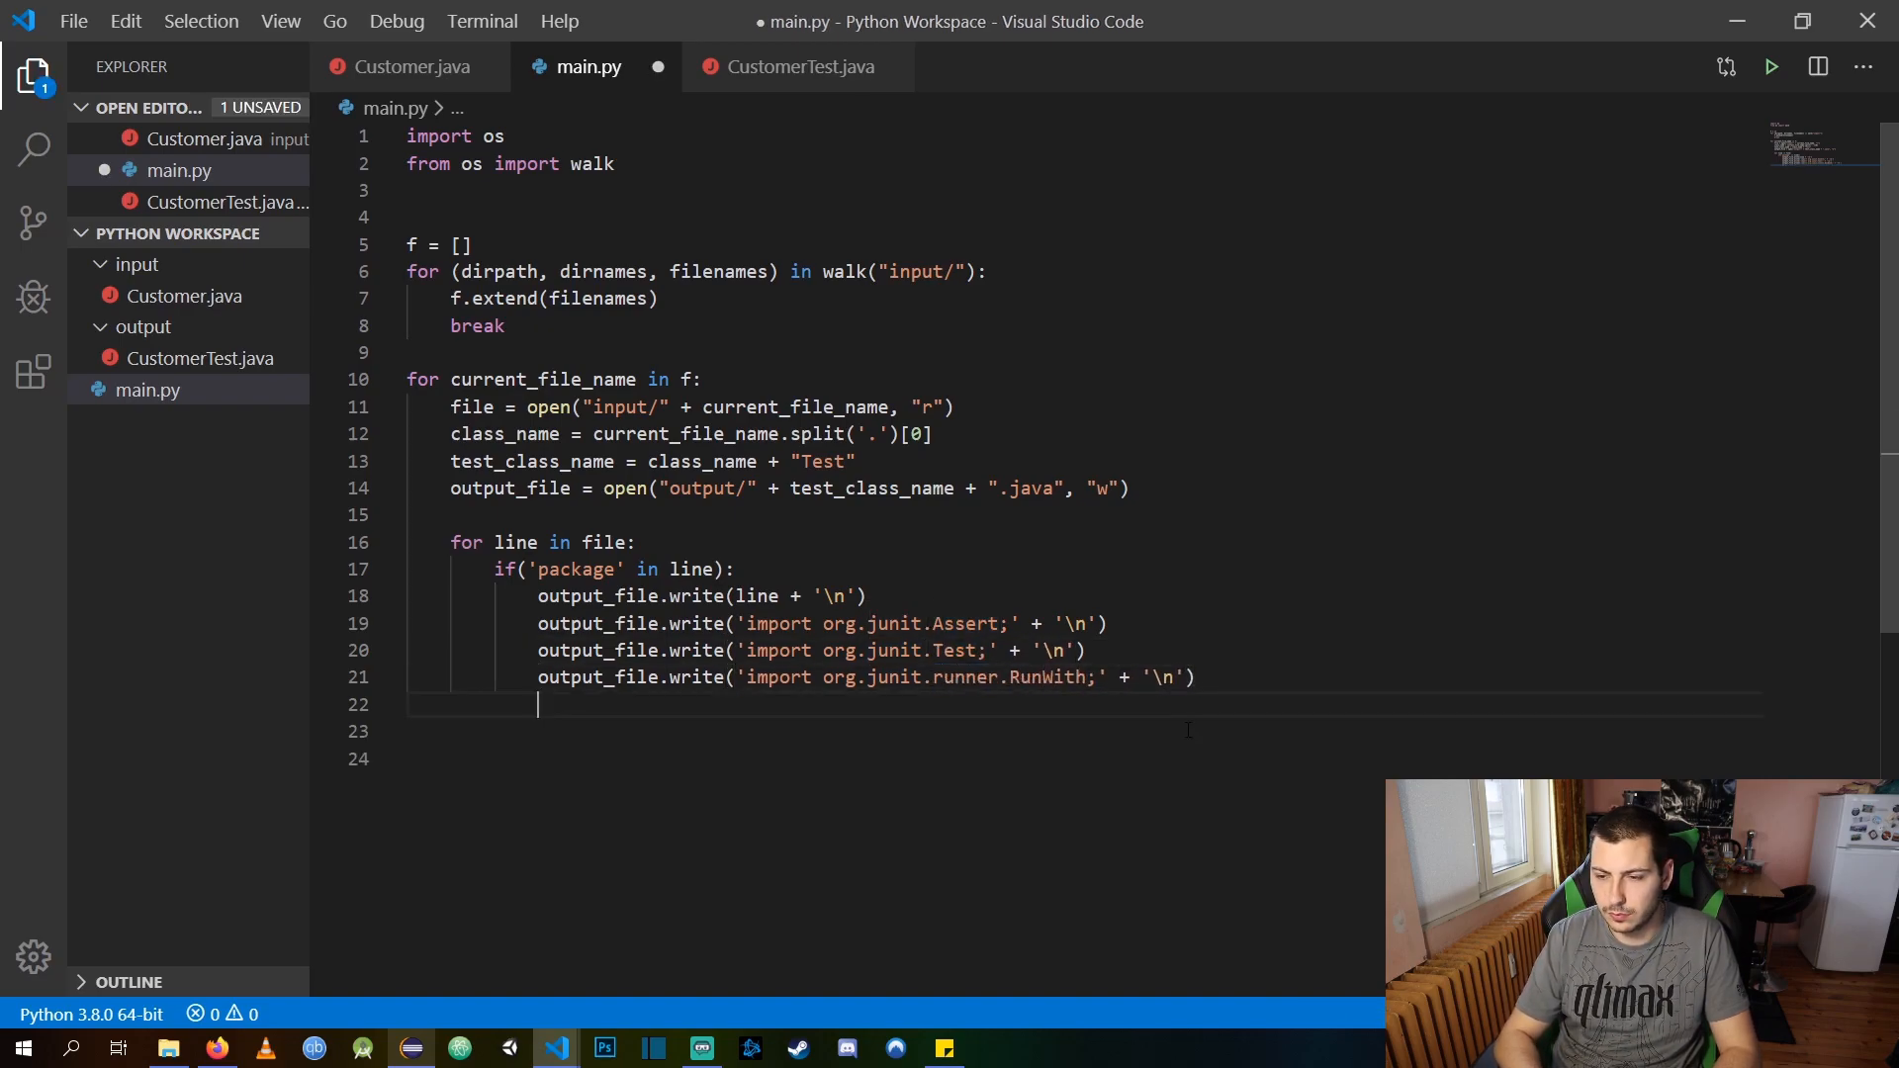
key(Return)
key(Return)
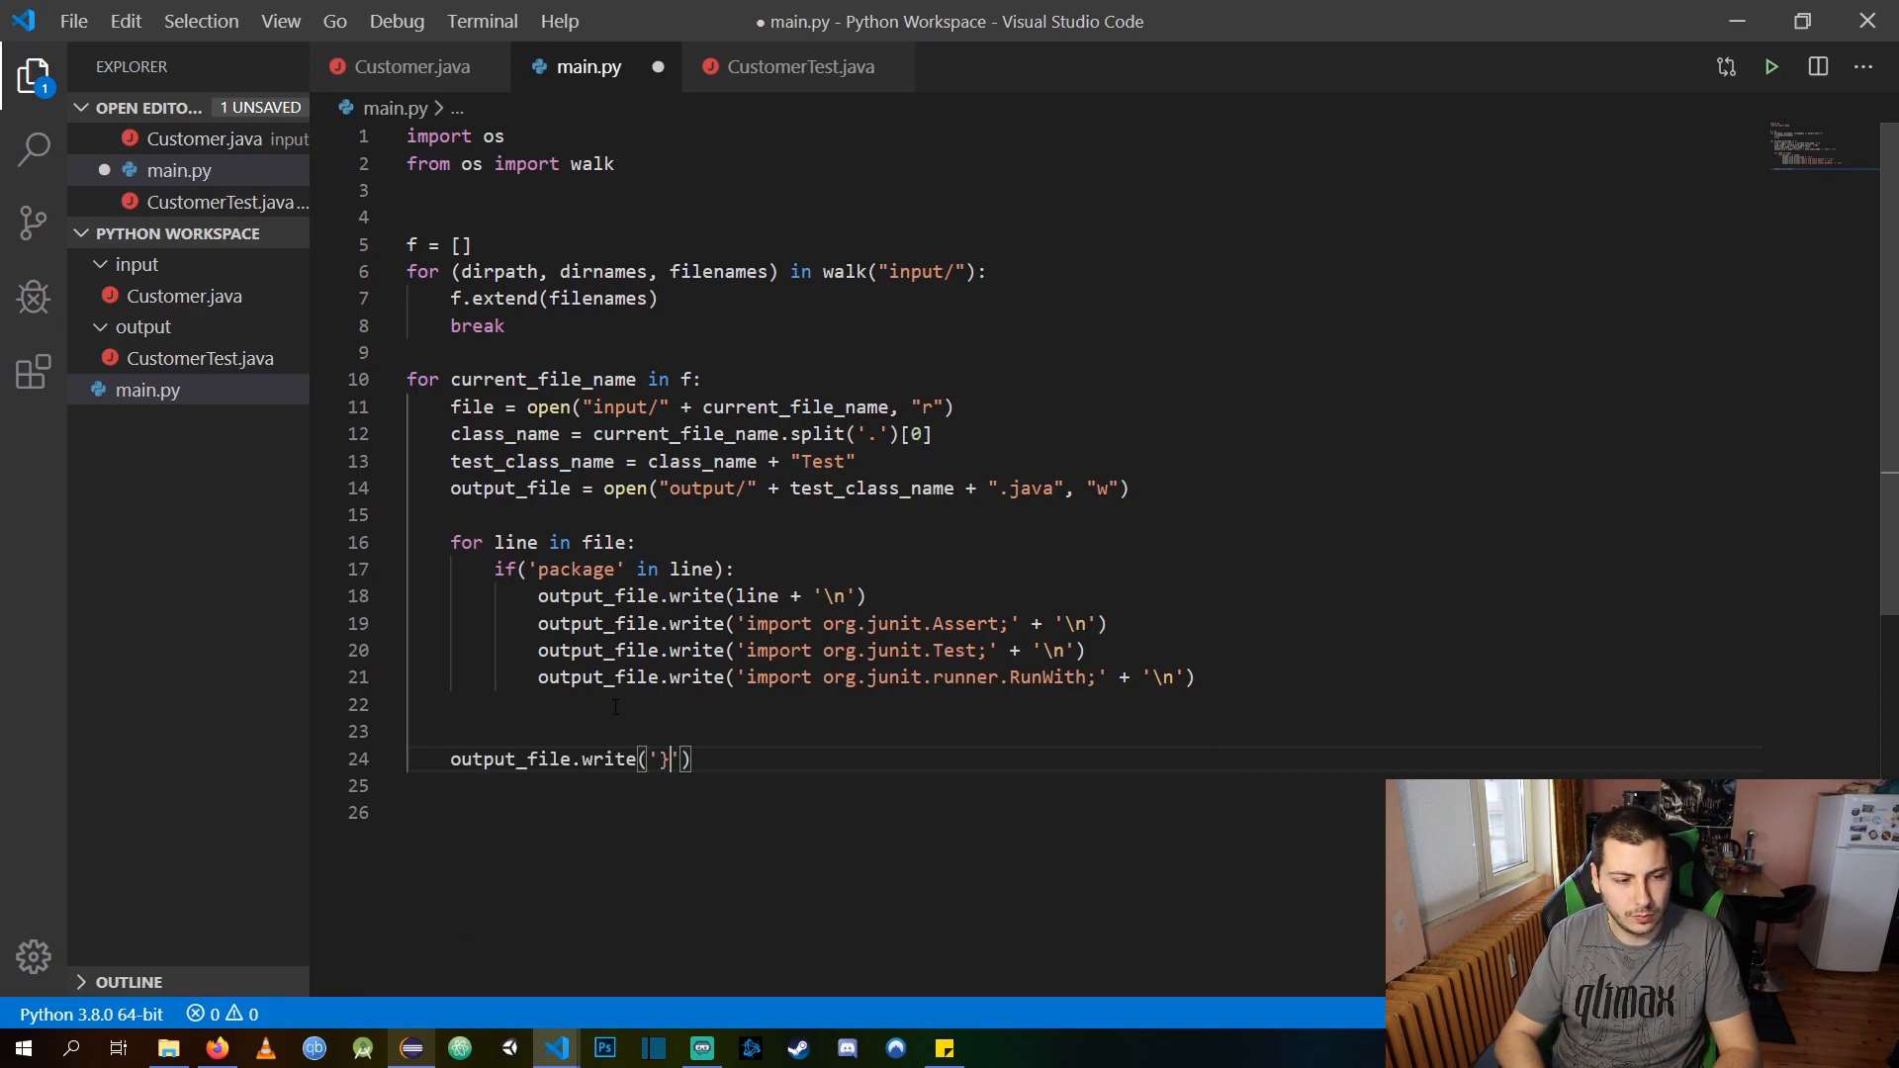
text(.clo)
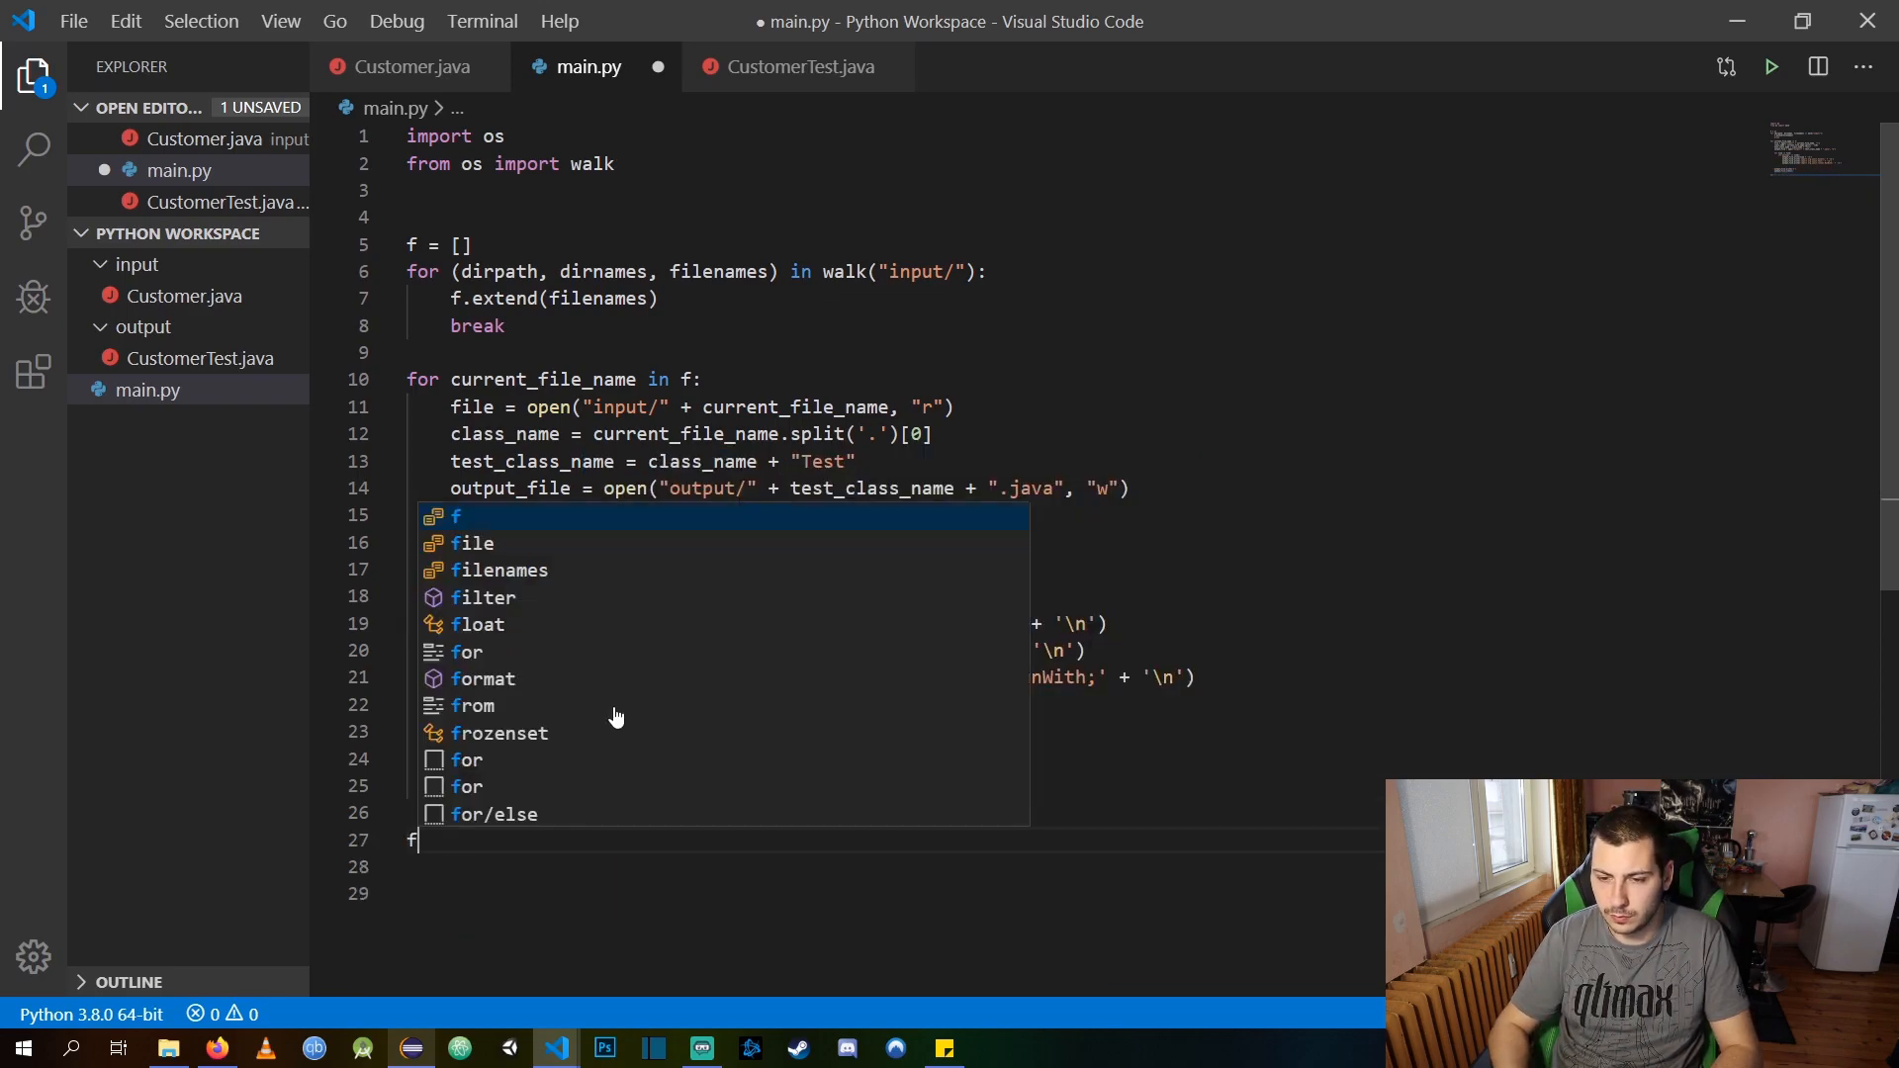
text(file.close())
Step: Rerun the script, check the output, then paste further import write lines for Mockito and BigDecimal
key(ctrl+s)
click(1770, 67)
click(799, 65)
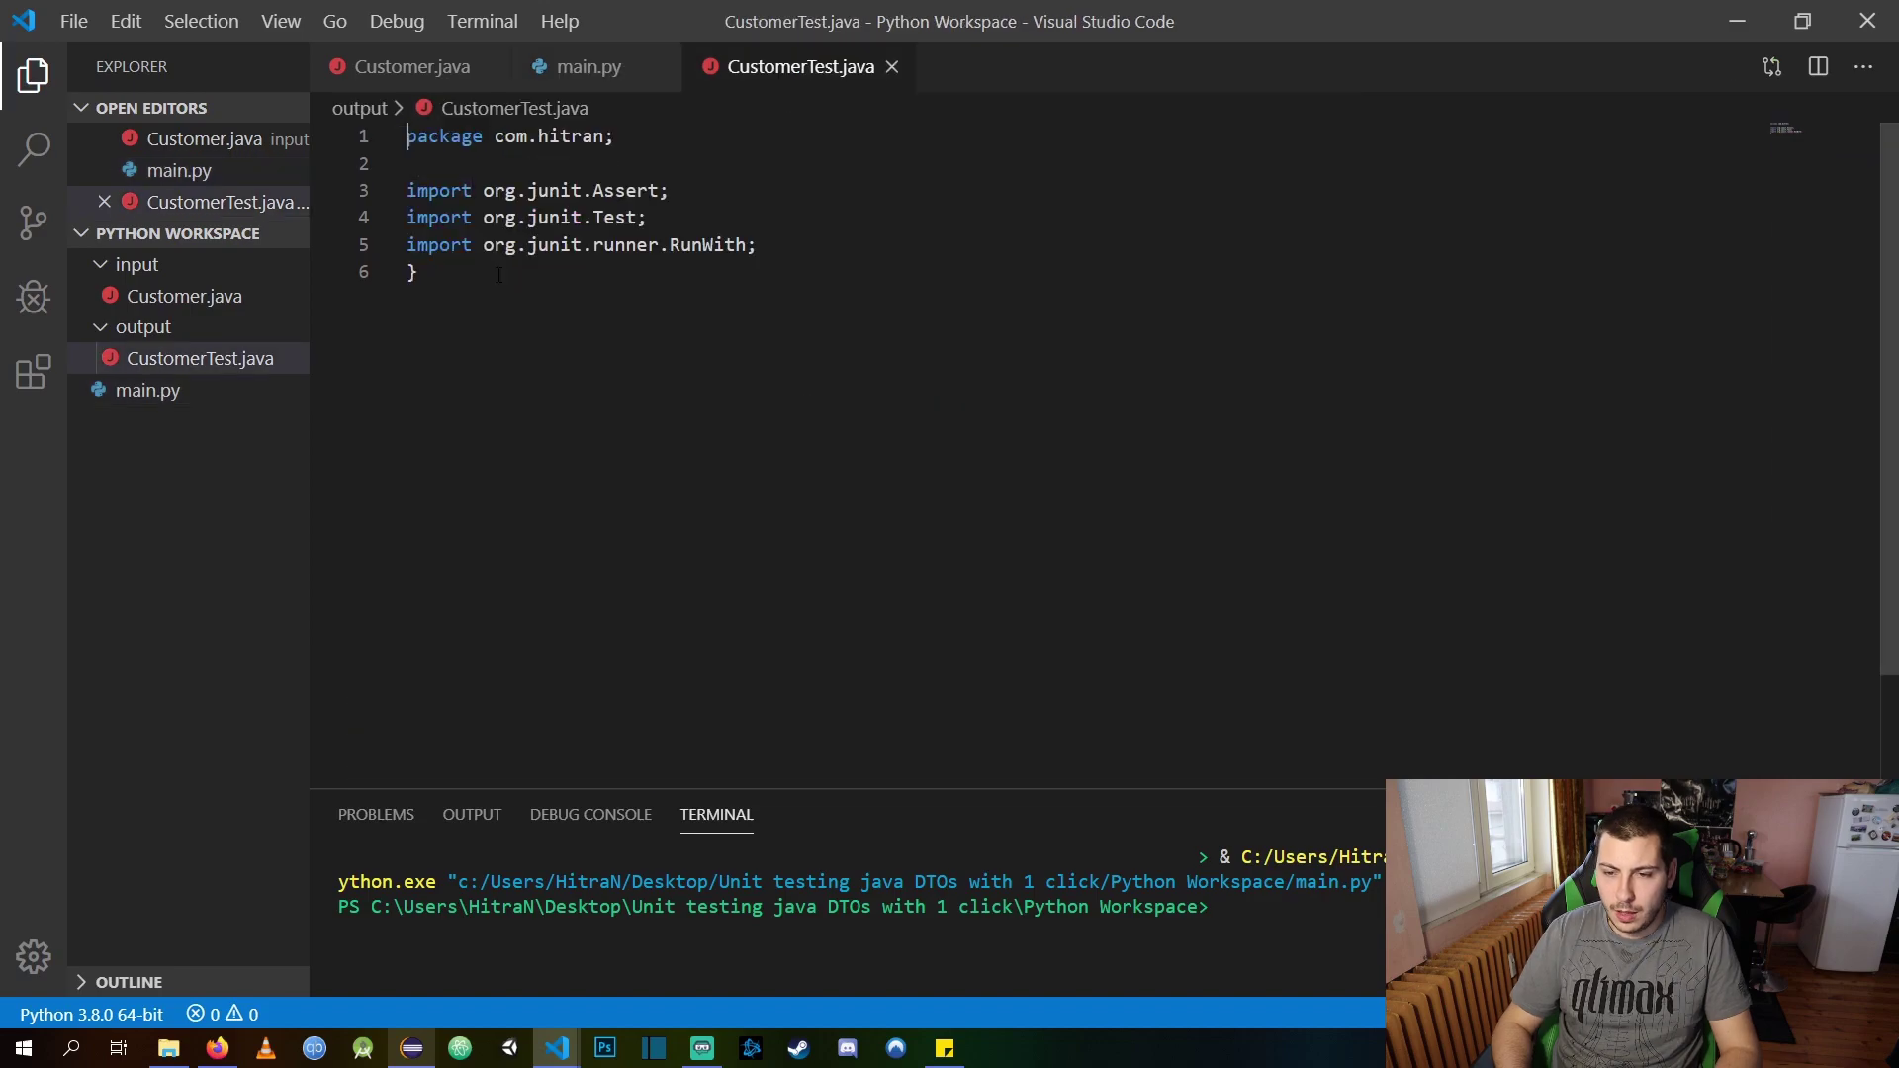
click(587, 66)
text(output_file.write('import org.junit.Assert;' + '\n'))
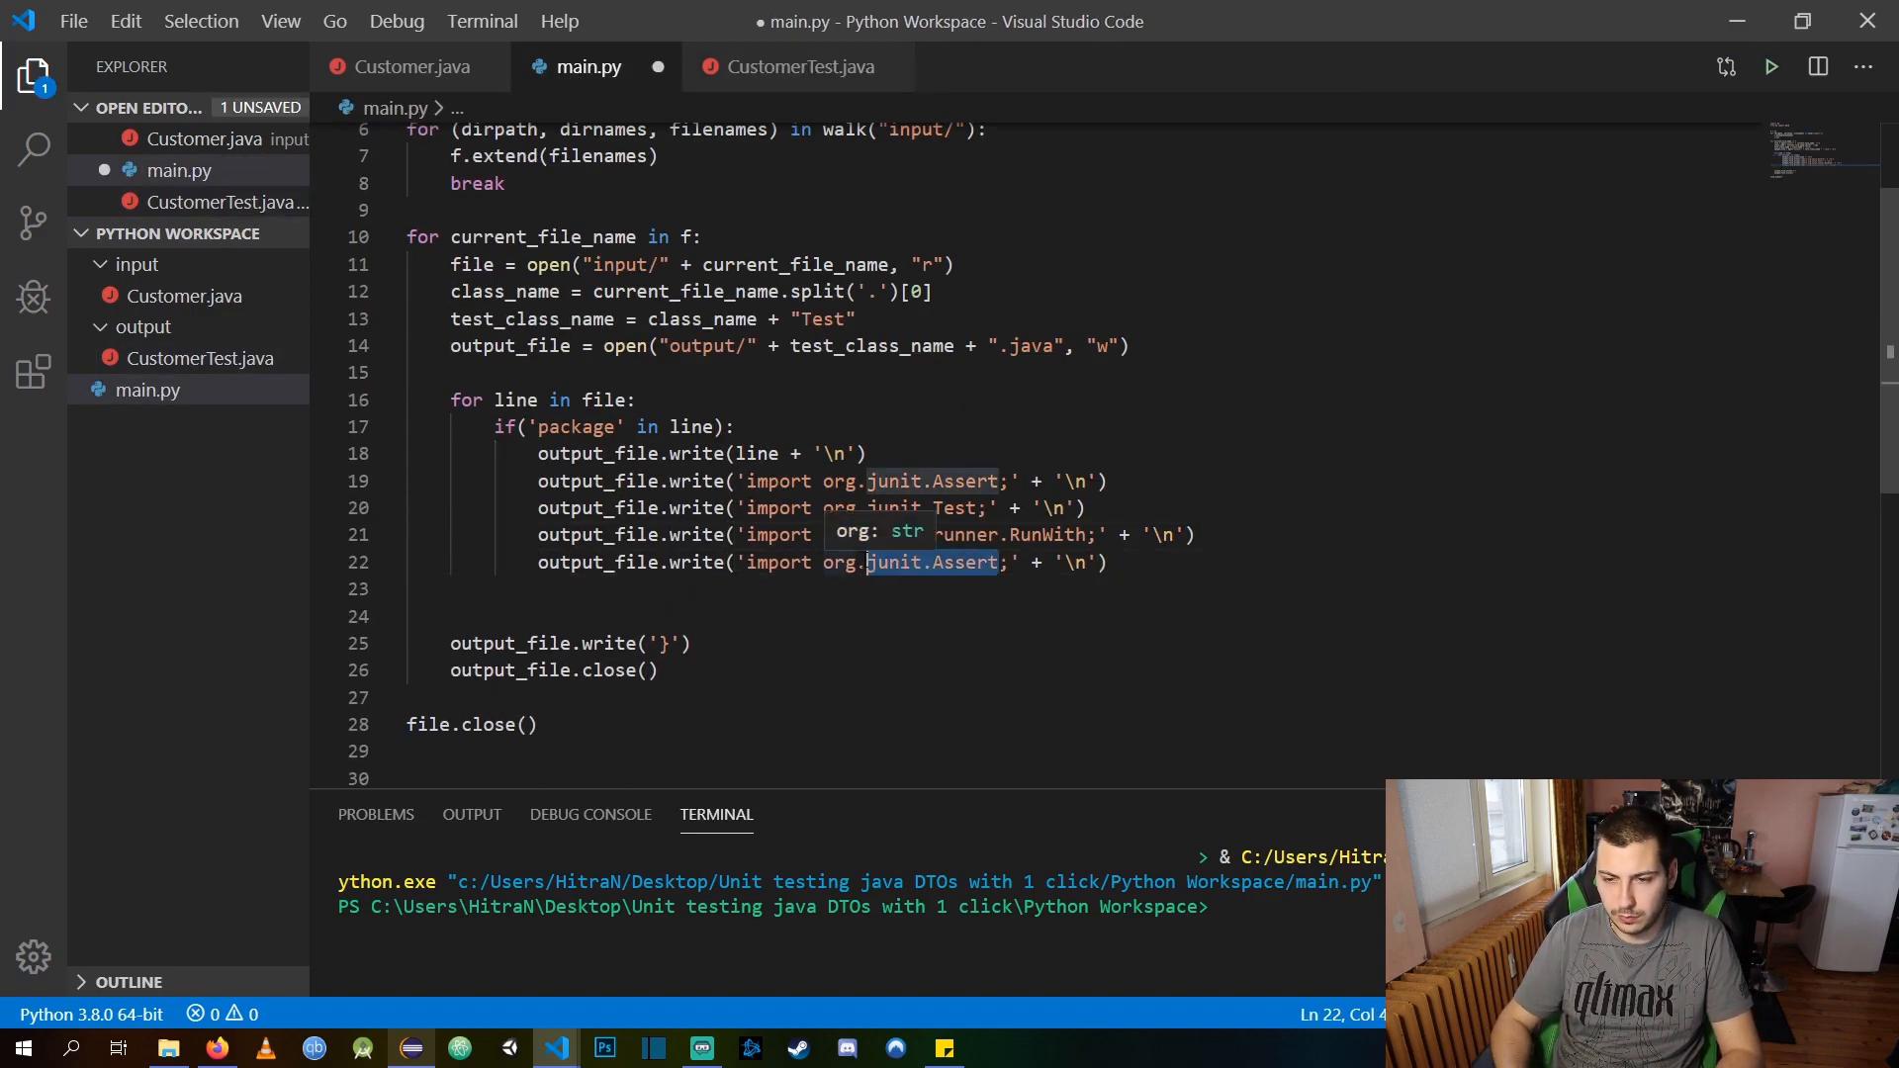
text(mockito.)
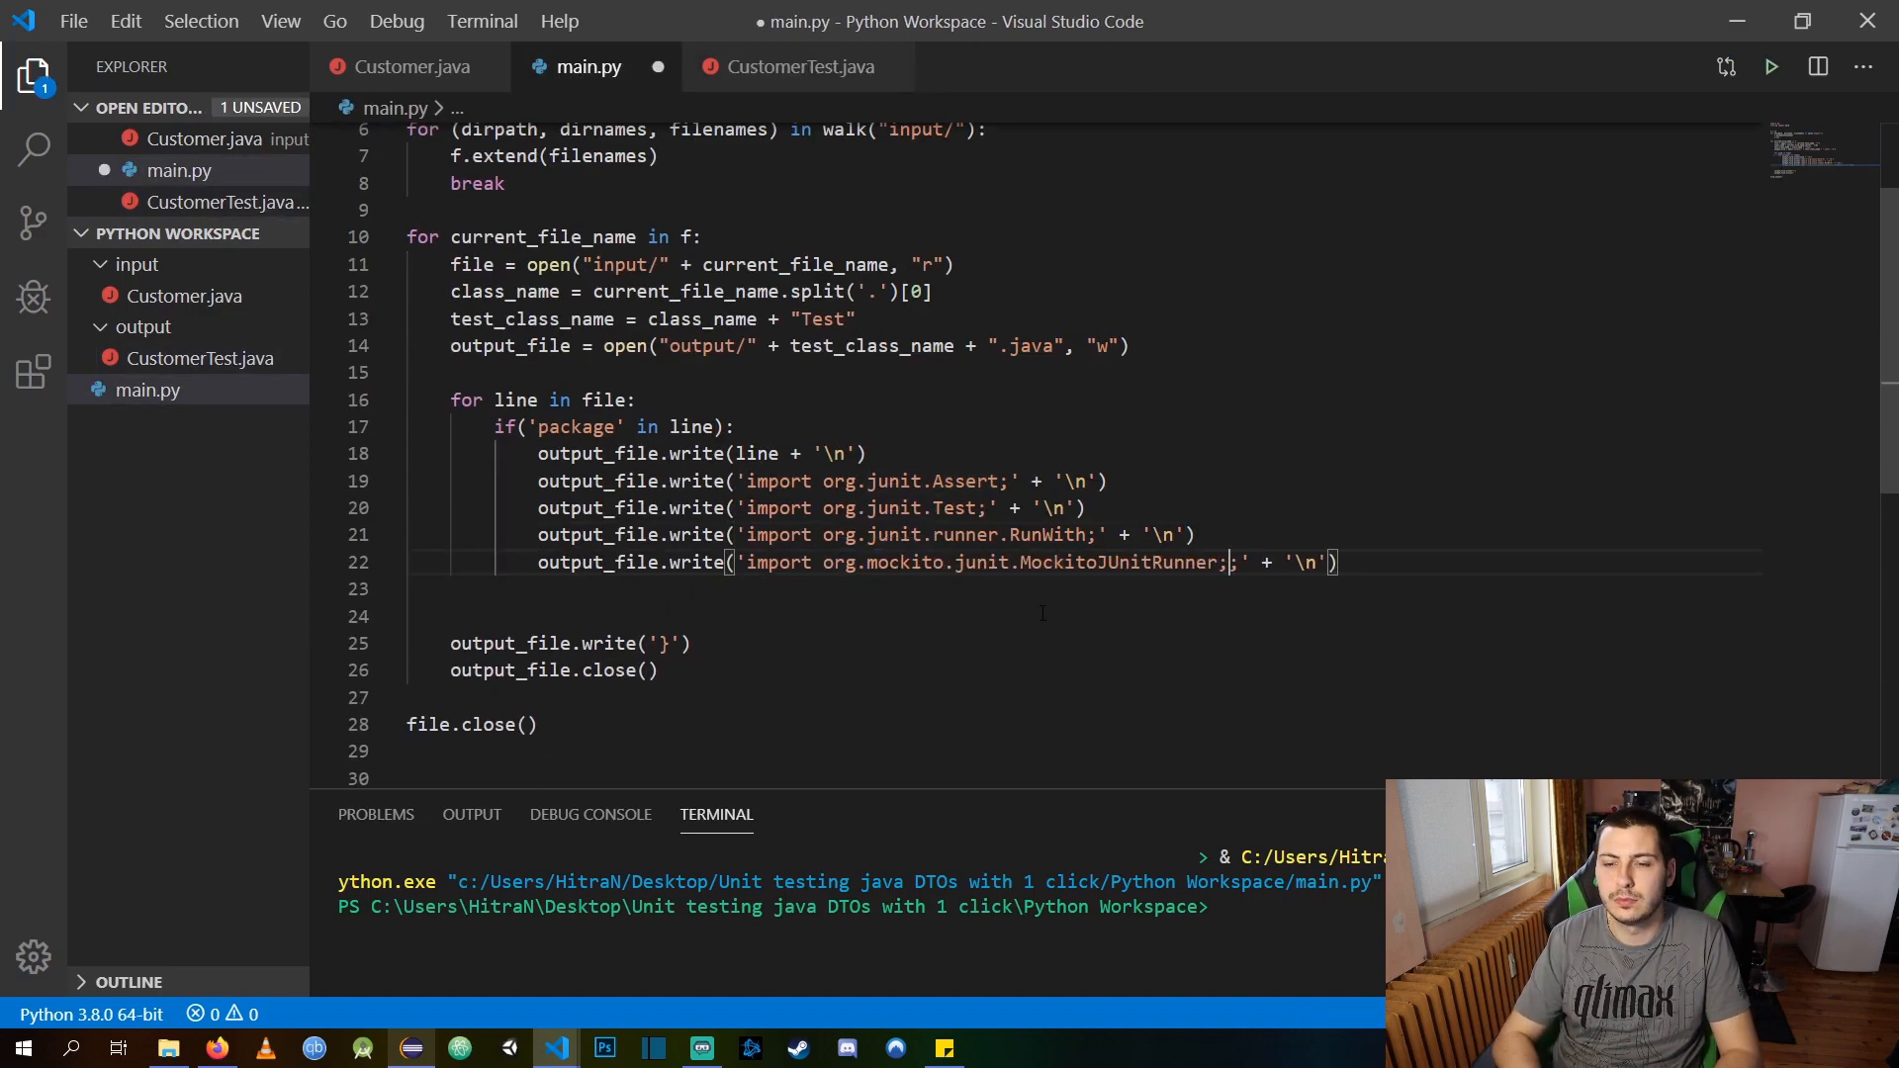
key(ctrl+v)
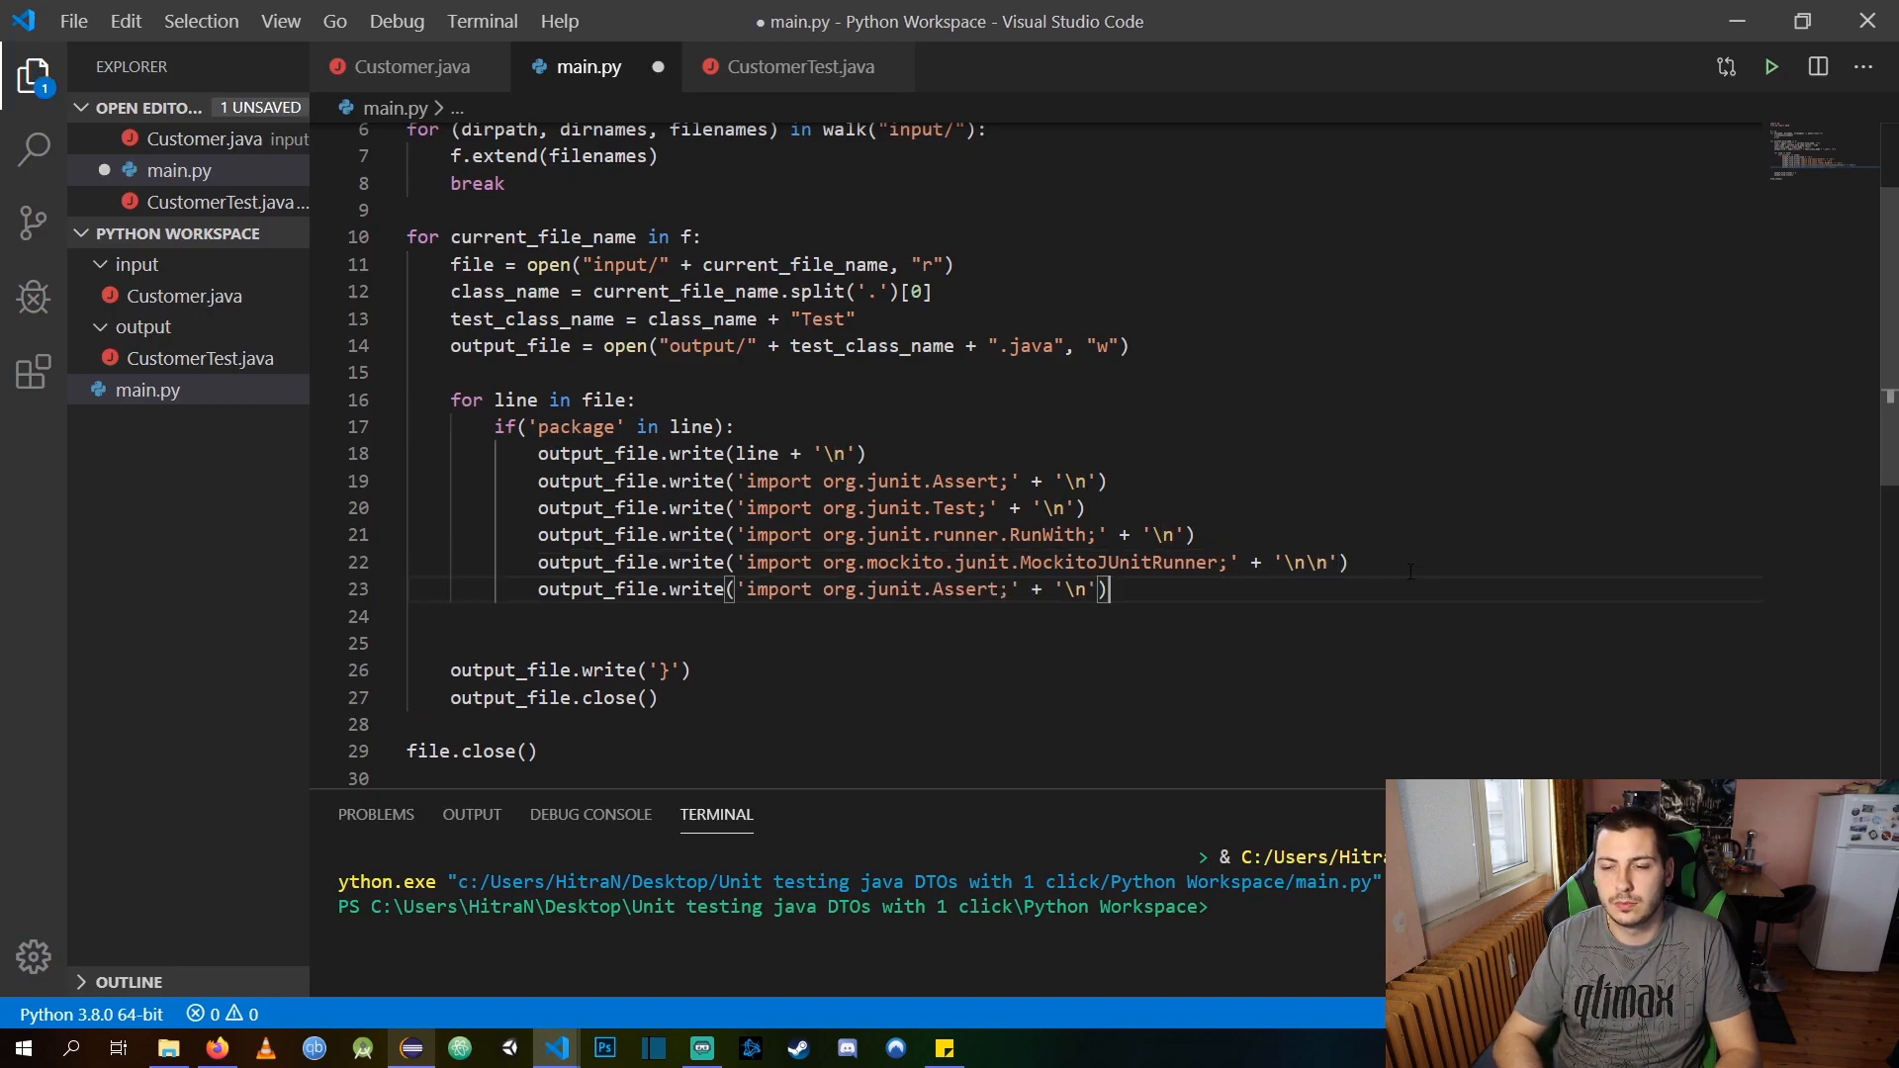
double_click(913, 590)
text(java.math.BigDecimal)
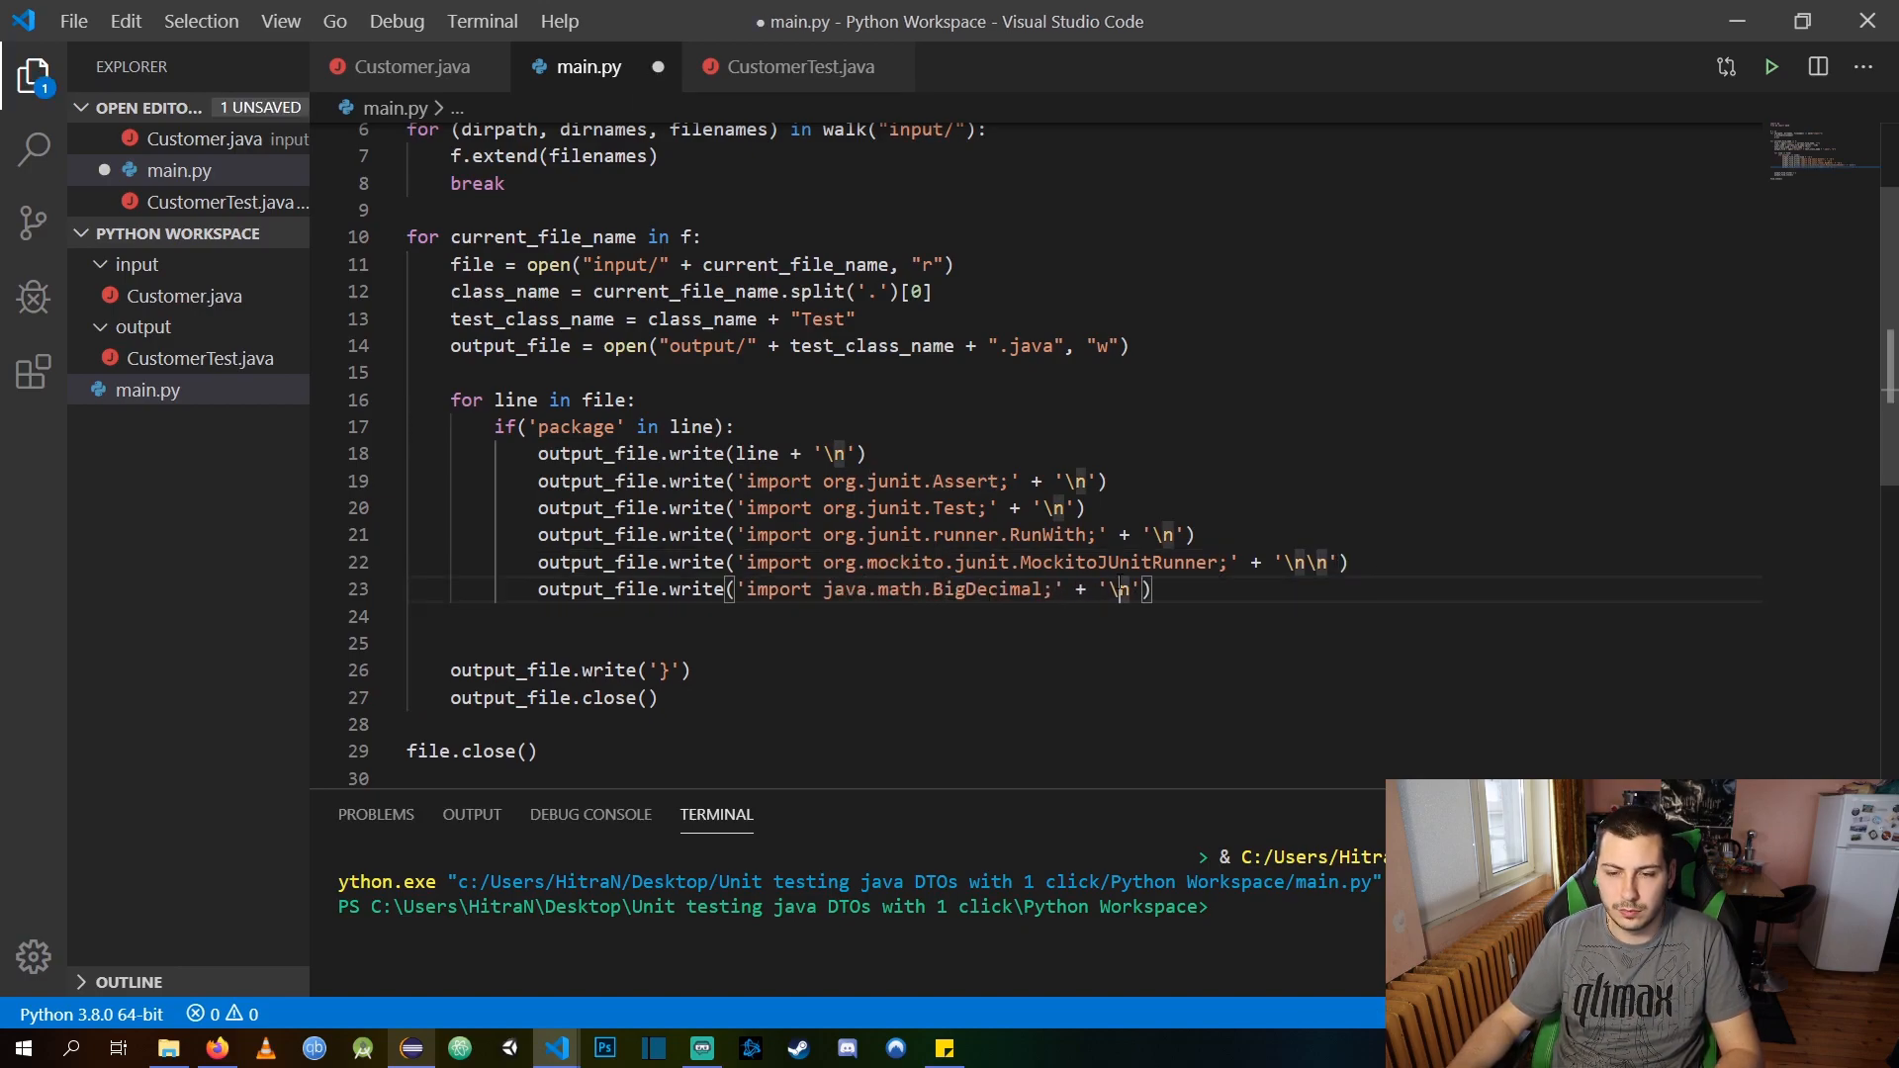
text(output_file.write('import org.junit.Assert;' + '\n'))
key(ctrl+shift+Left)
key(ctrl+shift+Left)
key(ctrl+shift+Left)
text(@RunWith)
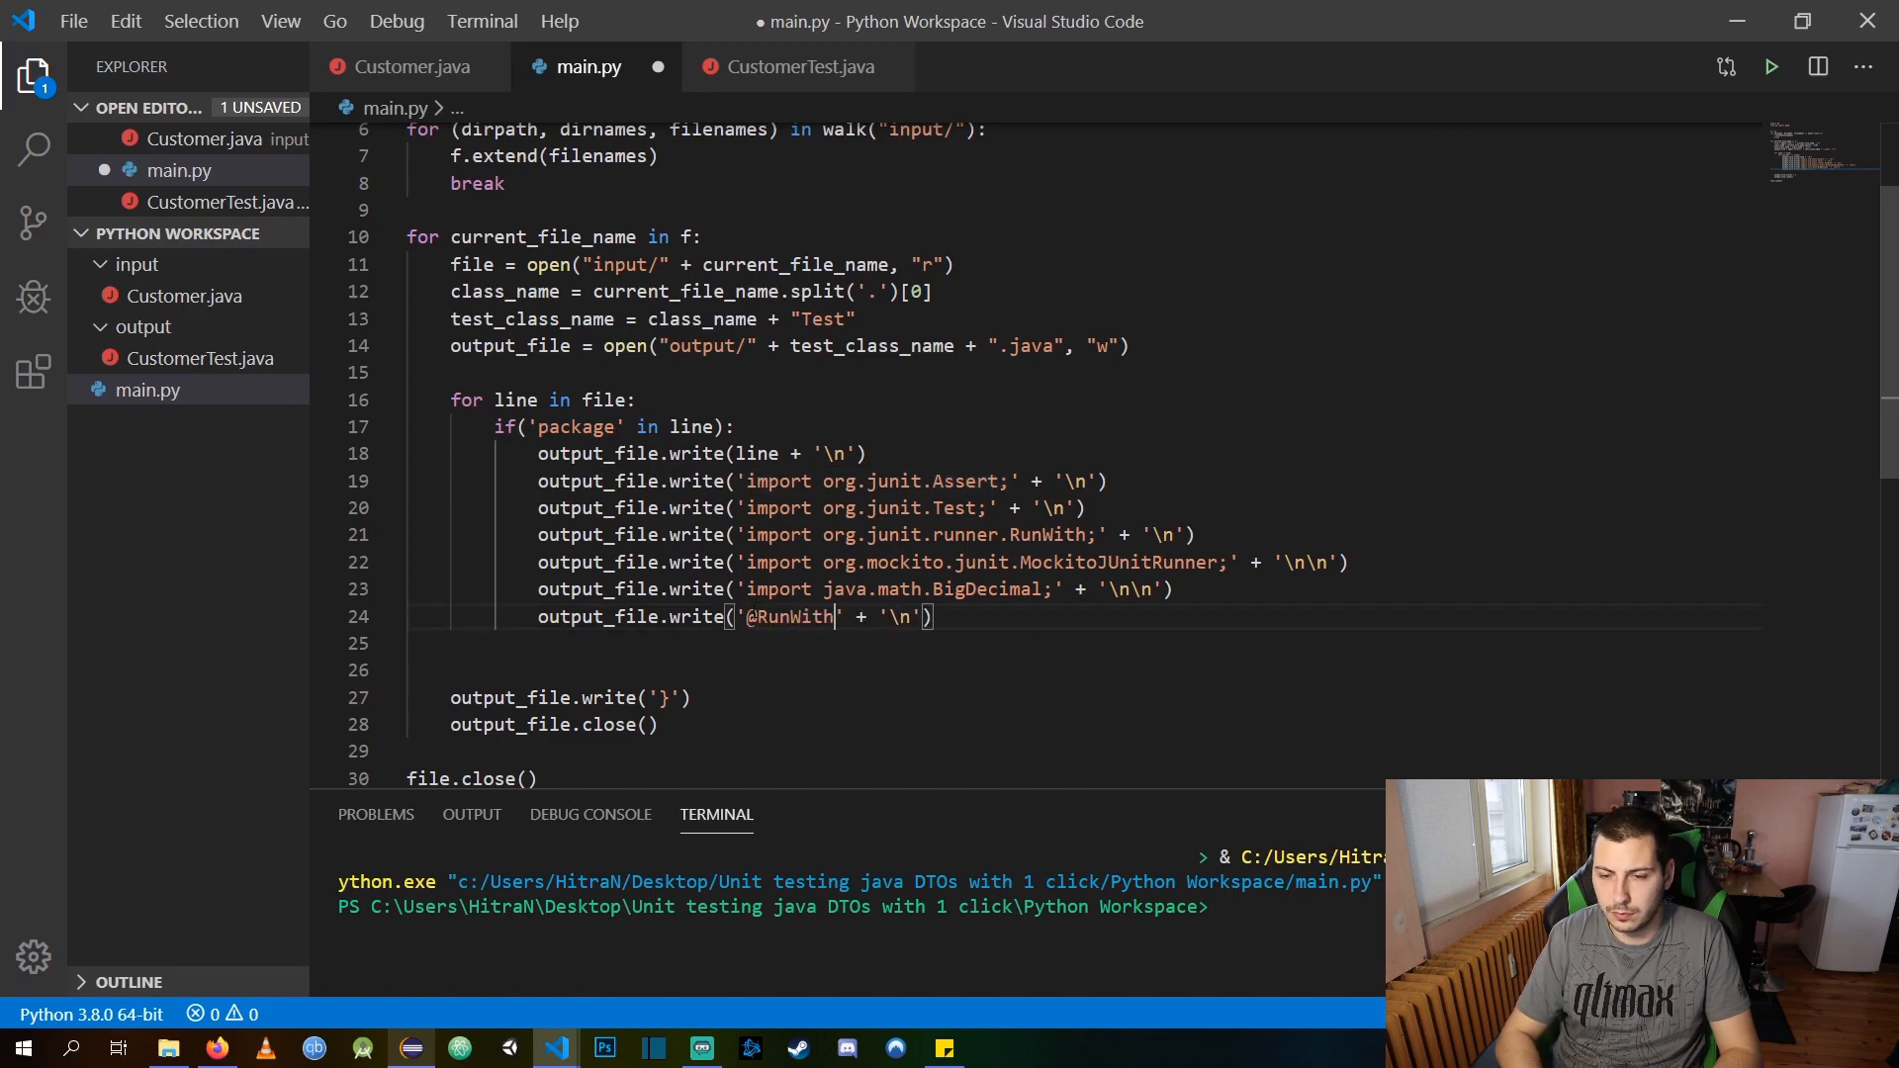
key(ctrl+v)
key(ctrl+shift+Left)
key(ctrl+shift+Left)
key(ctrl+shift+Left)
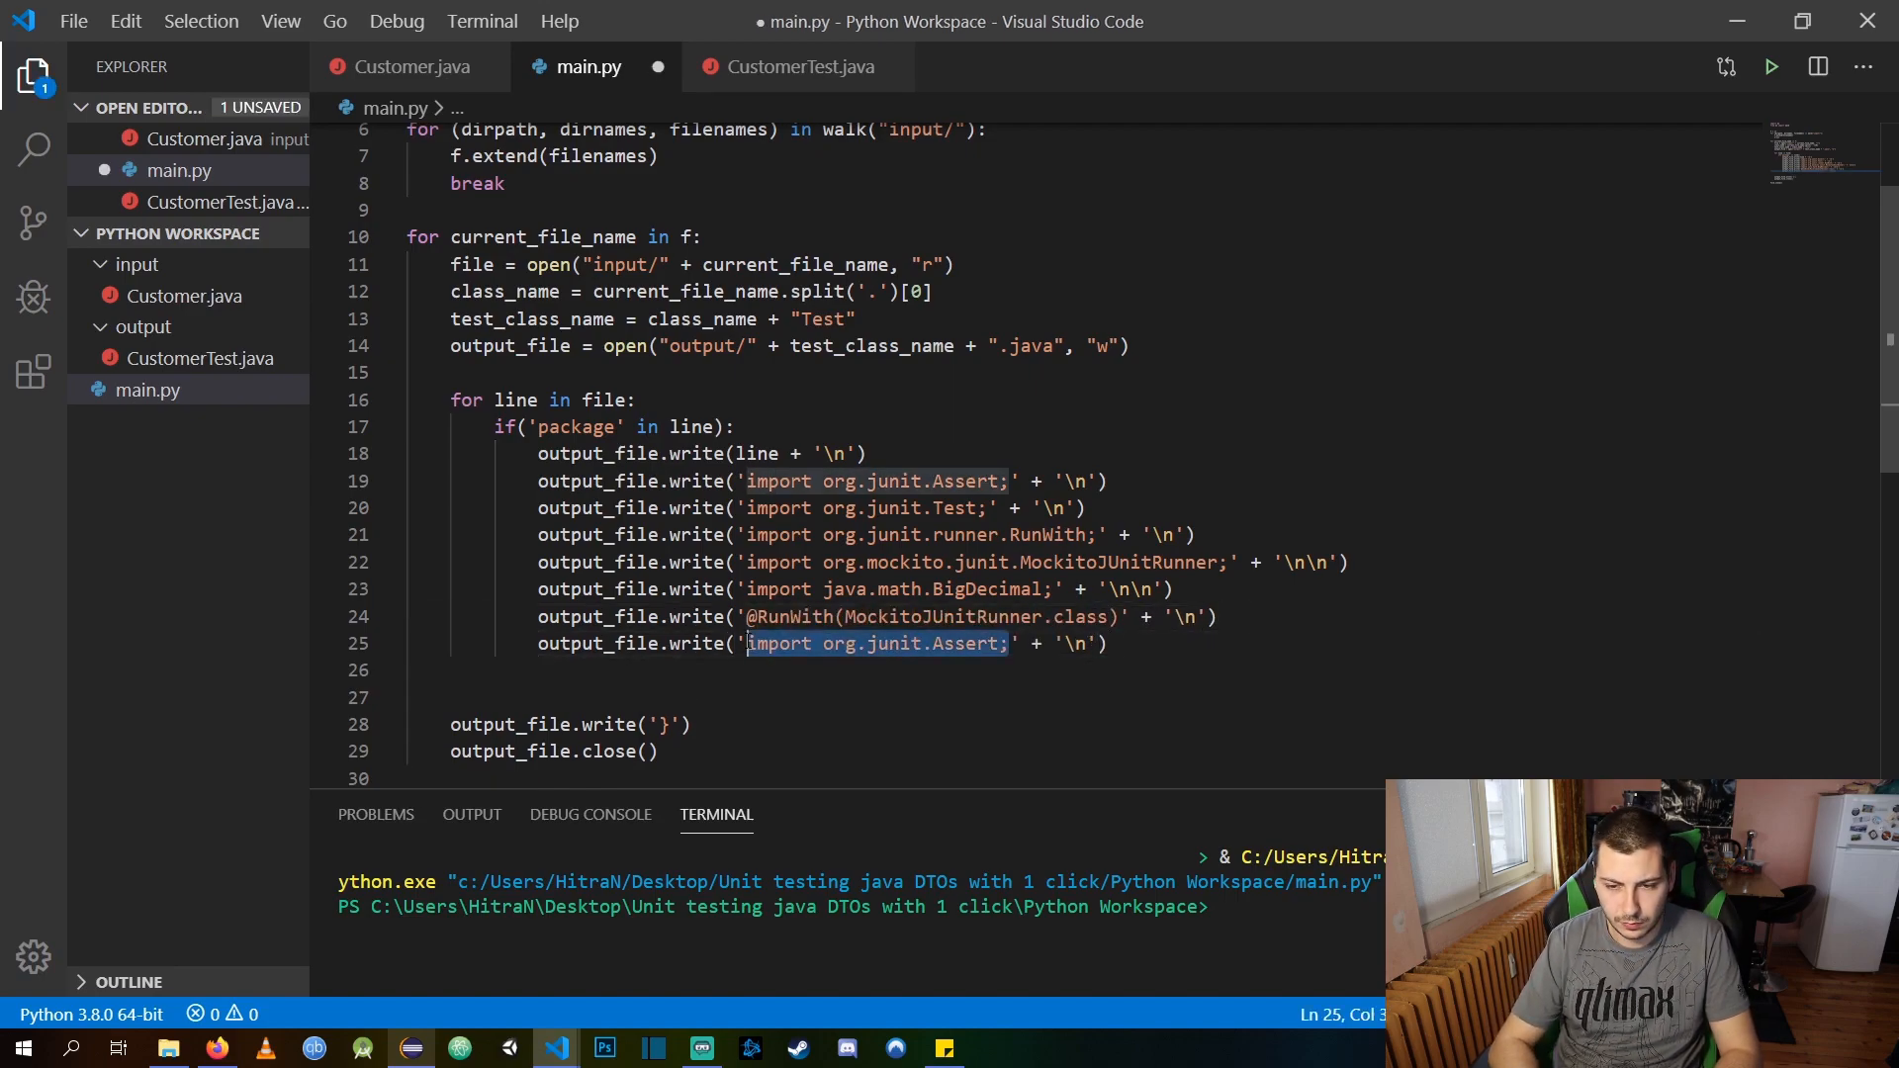
text(public class)
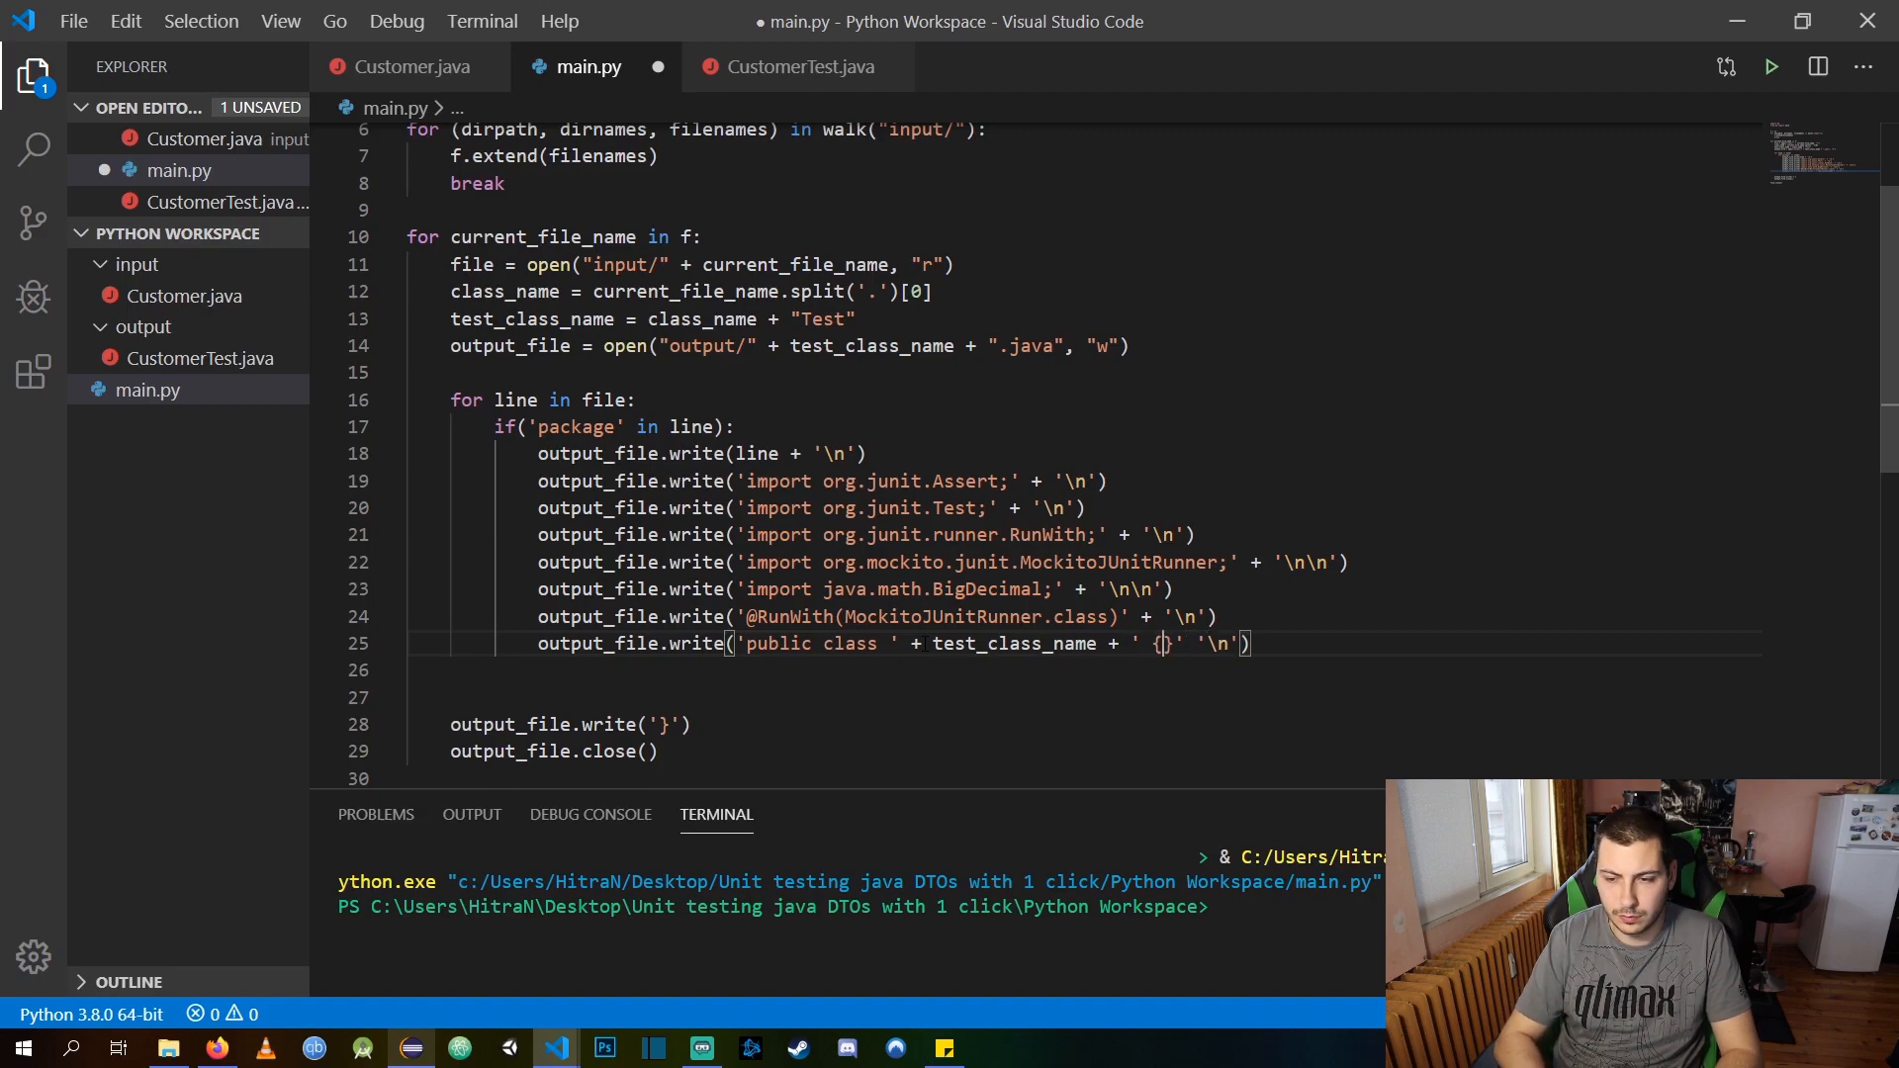
text( ' +)
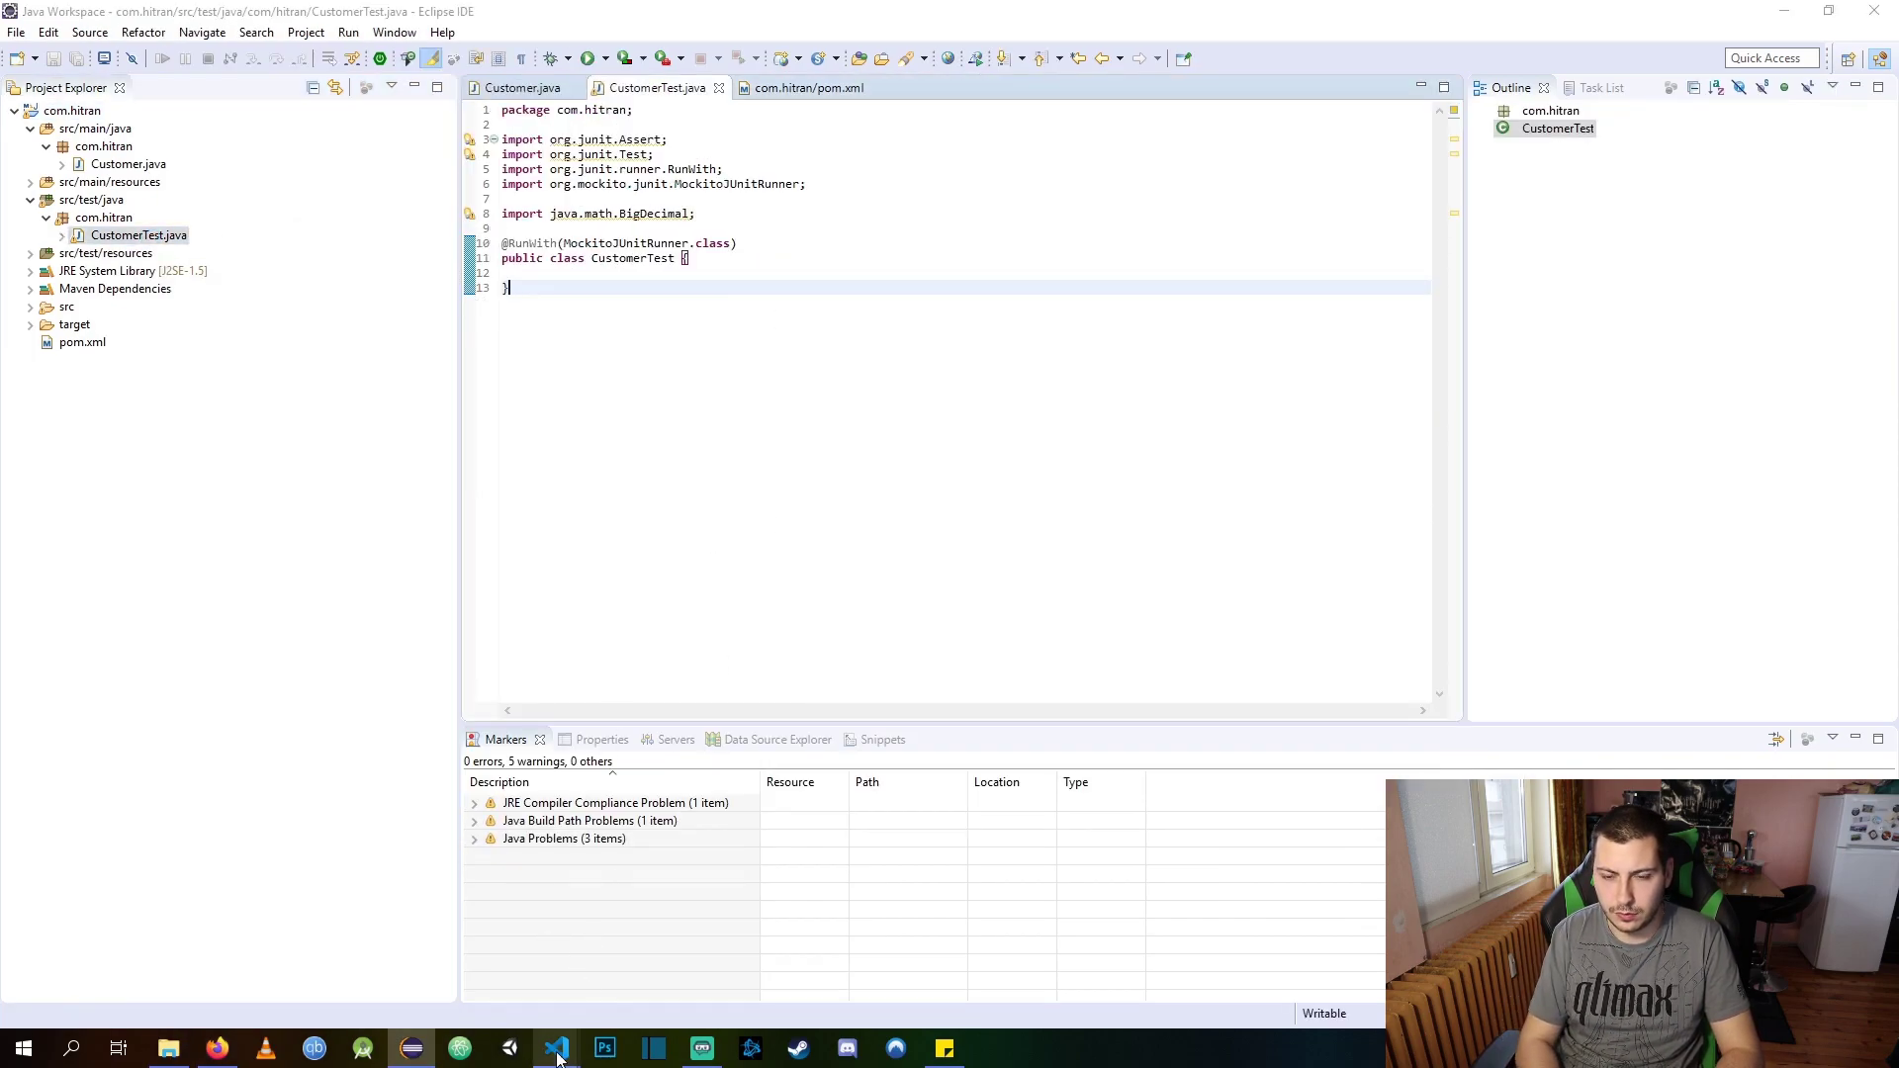
Step: Return to Visual Studio Code after checking pom.xml dependencies in Eclipse
click(557, 1050)
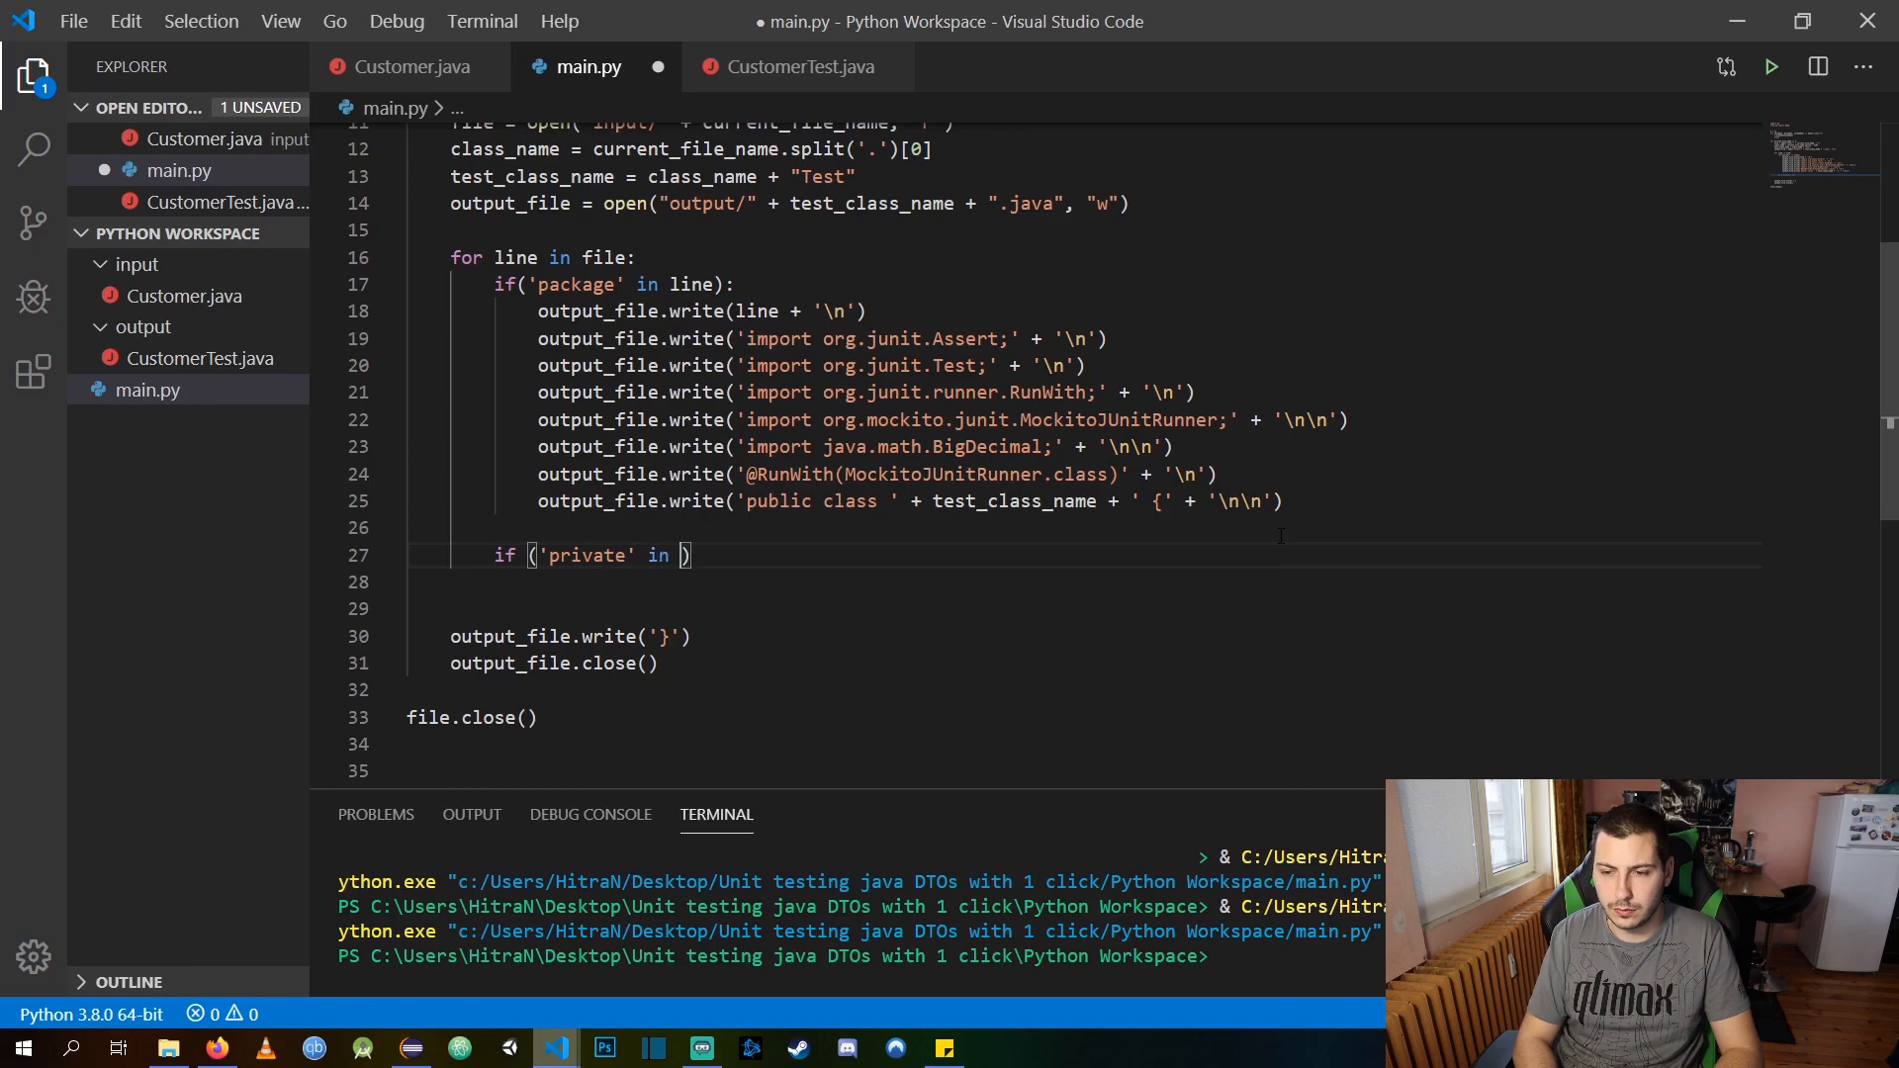
text(line))
Step: Split each private-field line into variable_type and variable_name in the field branch
key(Return)
text(current_variable = line.sp)
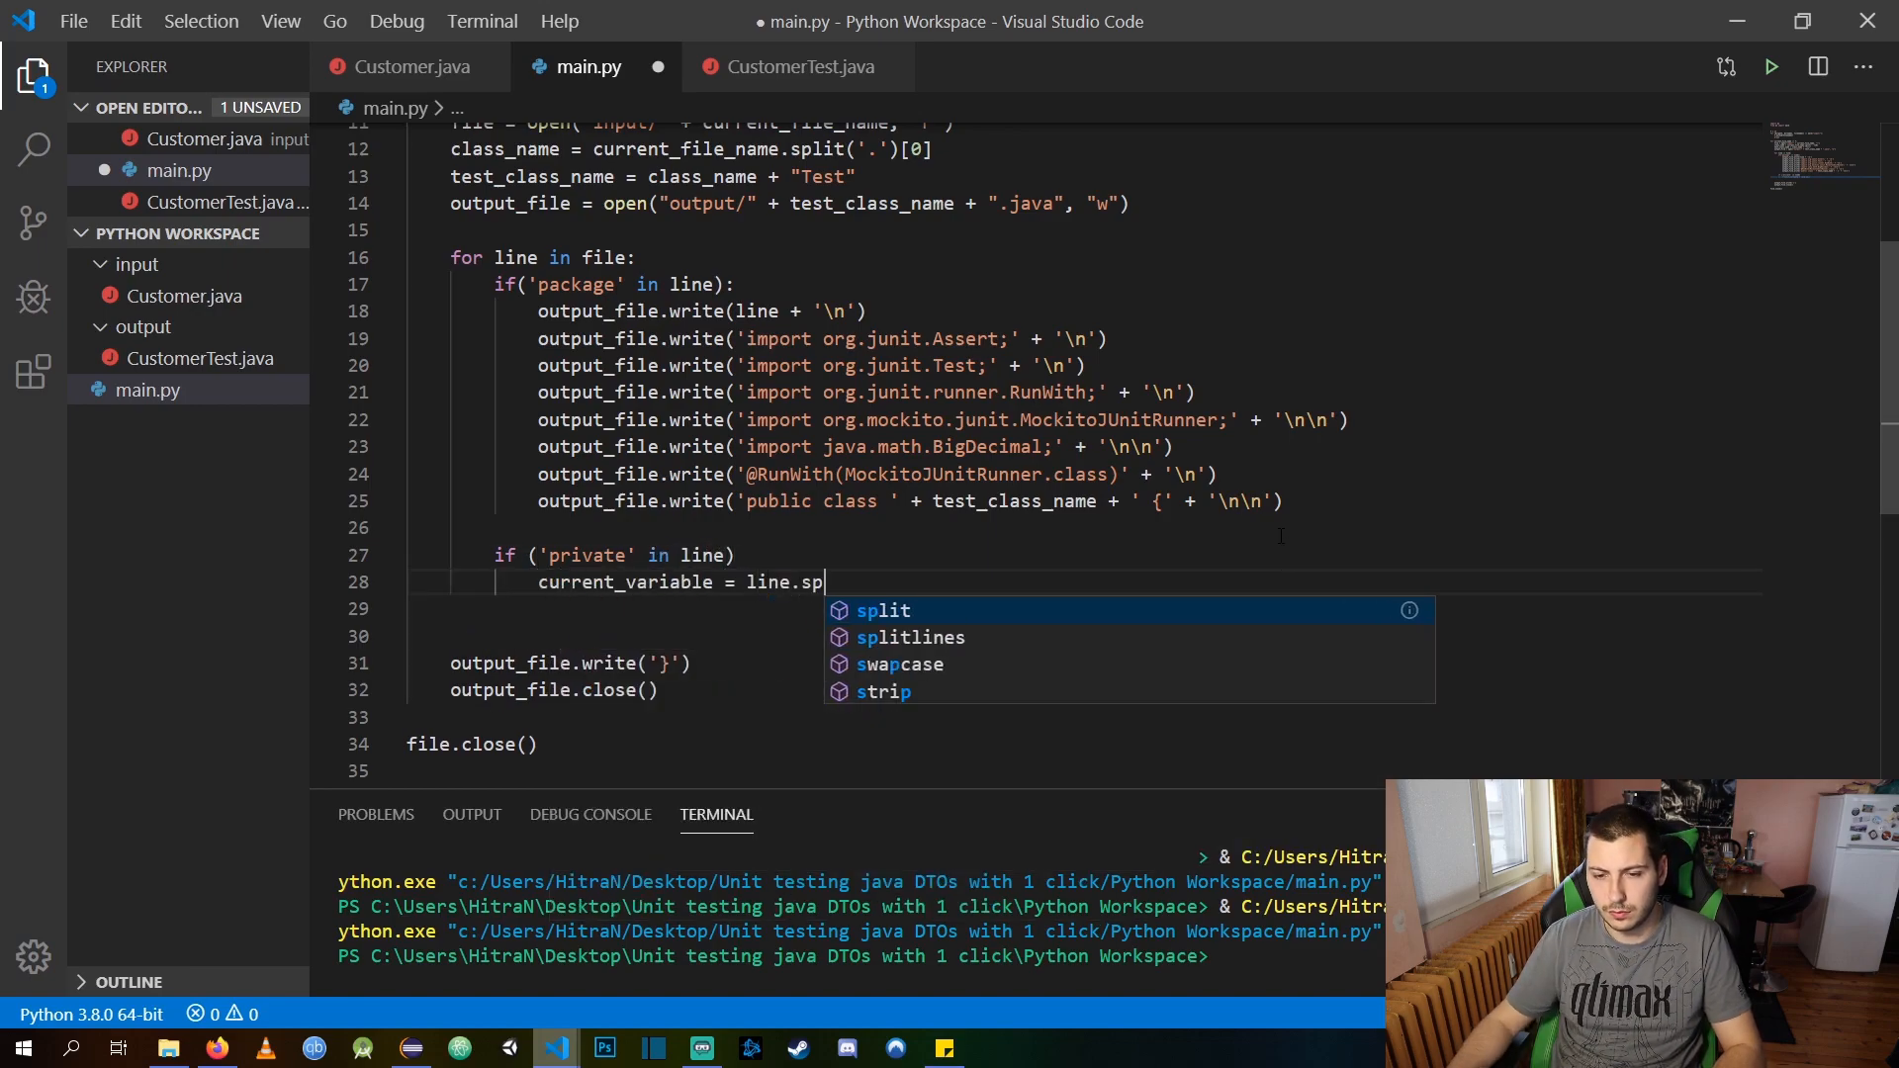
text(lit())
key(Return)
text(variable_type = current_variable)
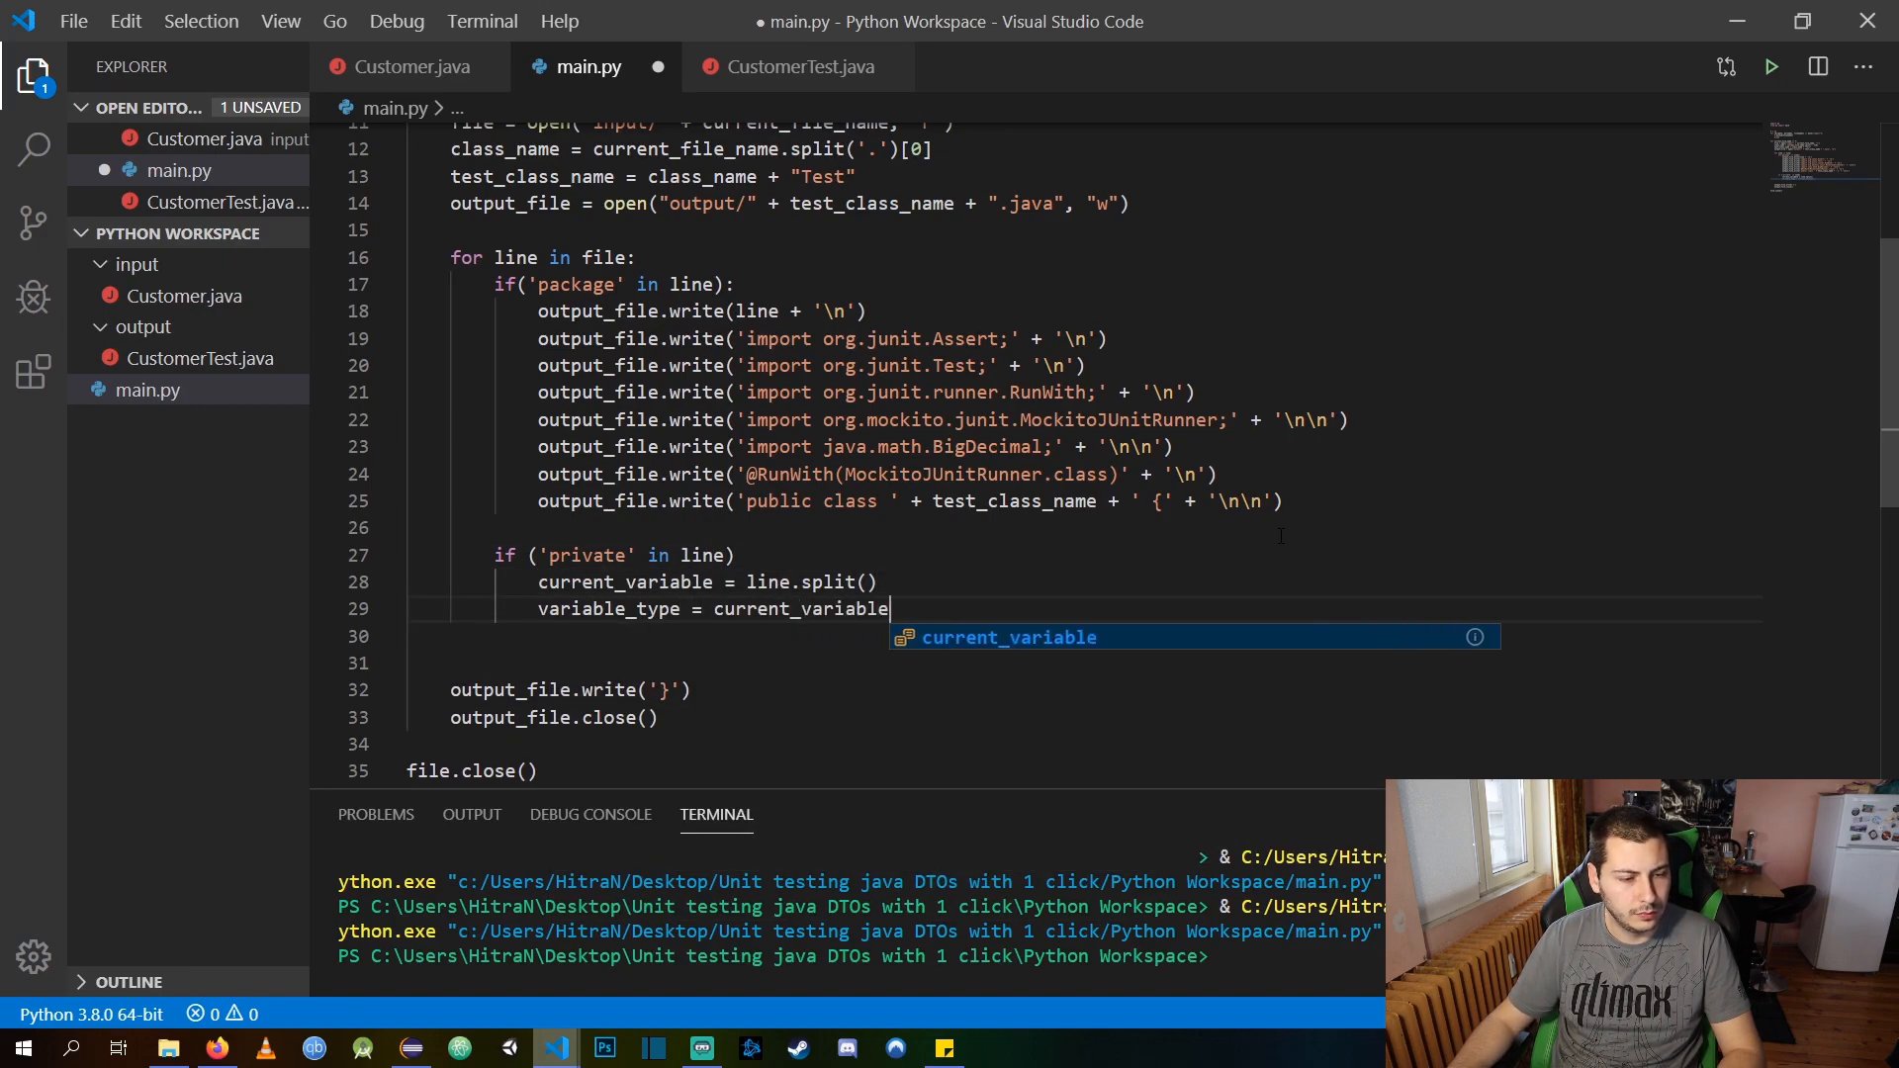
text([1])
key(Return)
text(variable_name = current_variable[])
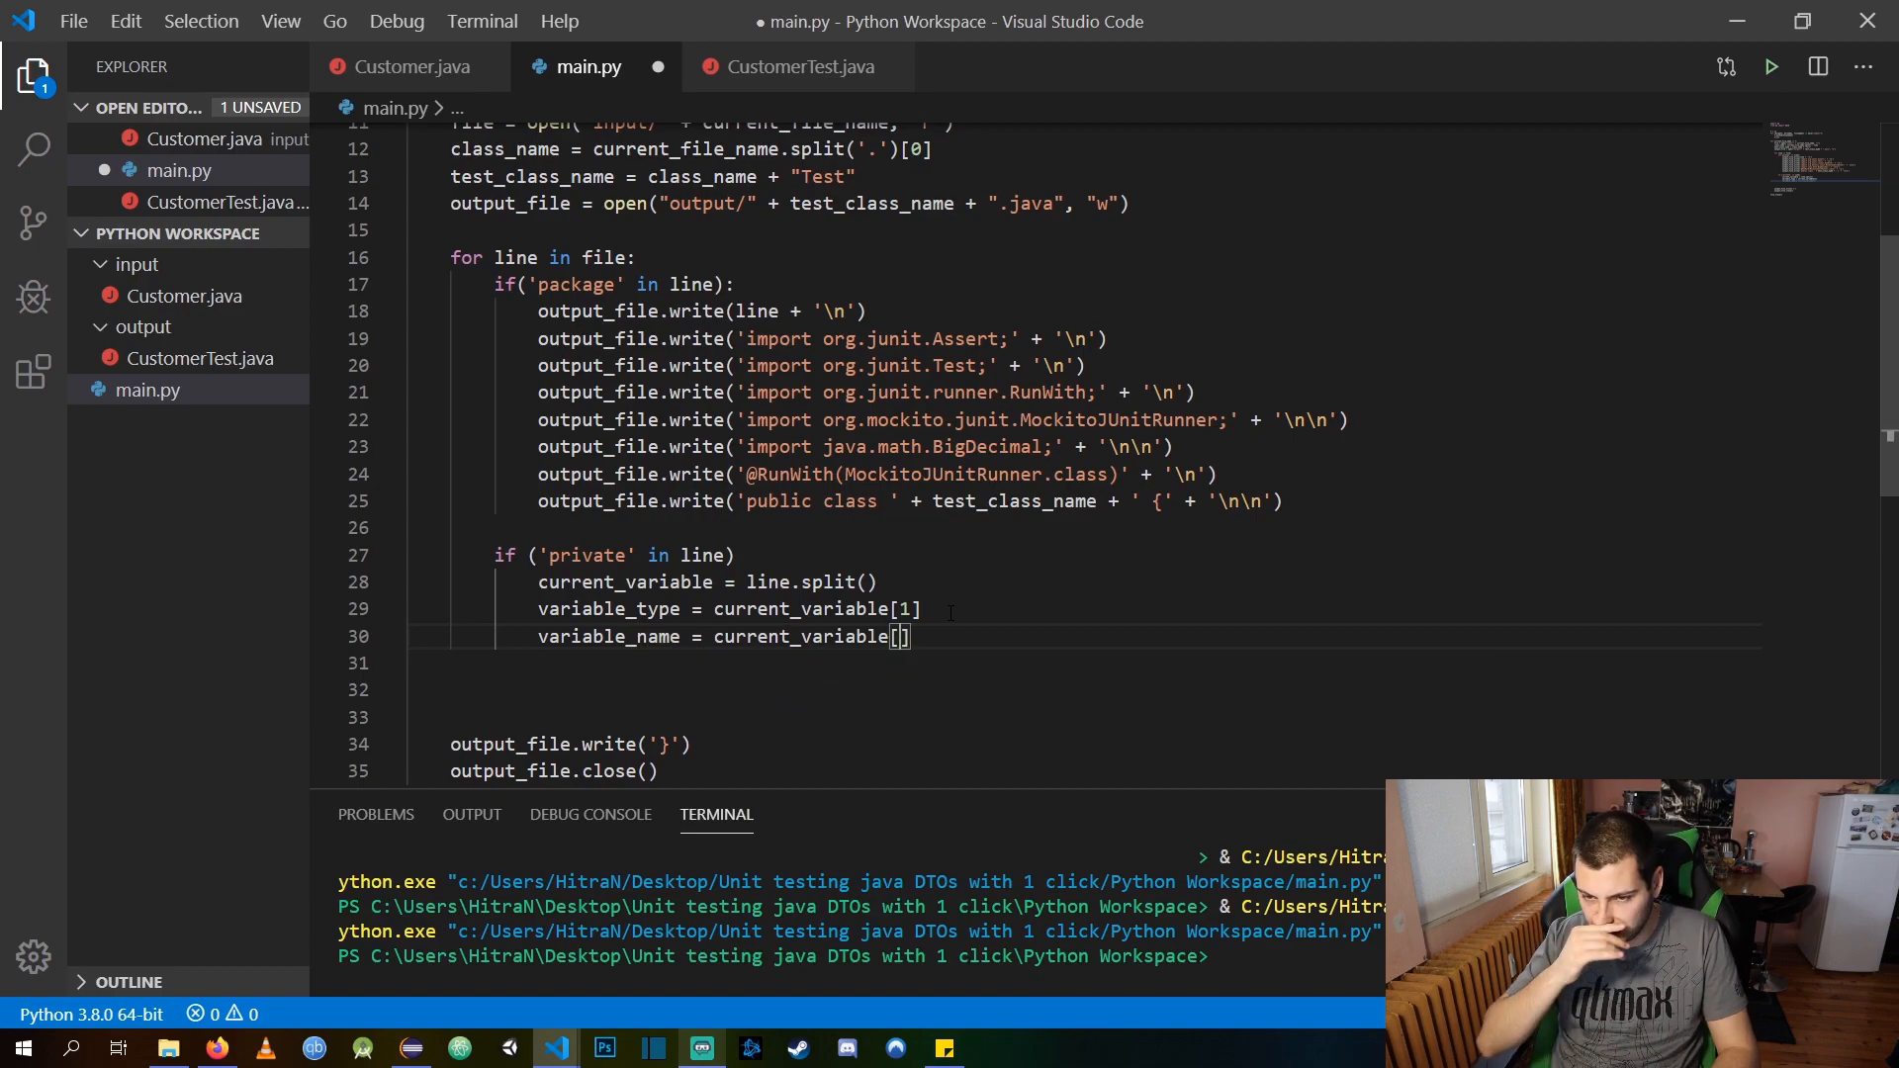
text(2].replace(';', ')
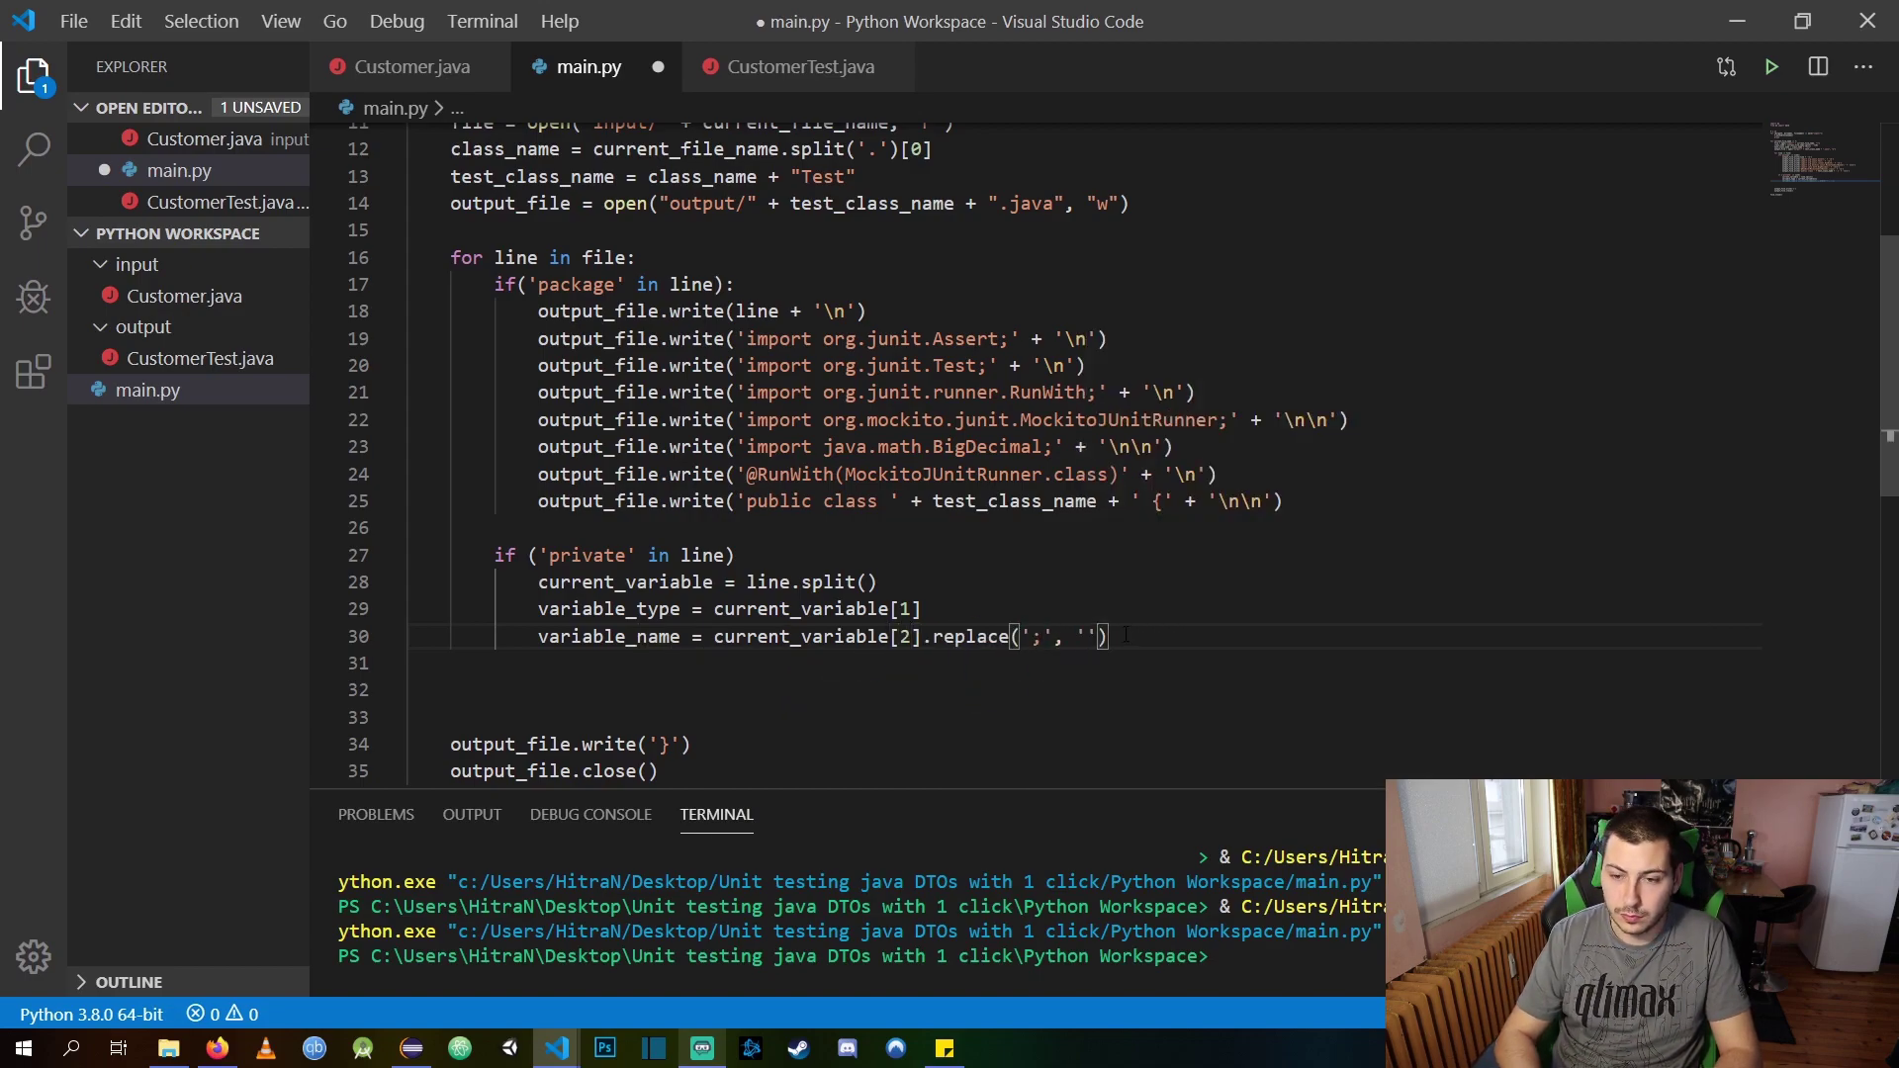
key(Down)
key(Delete)
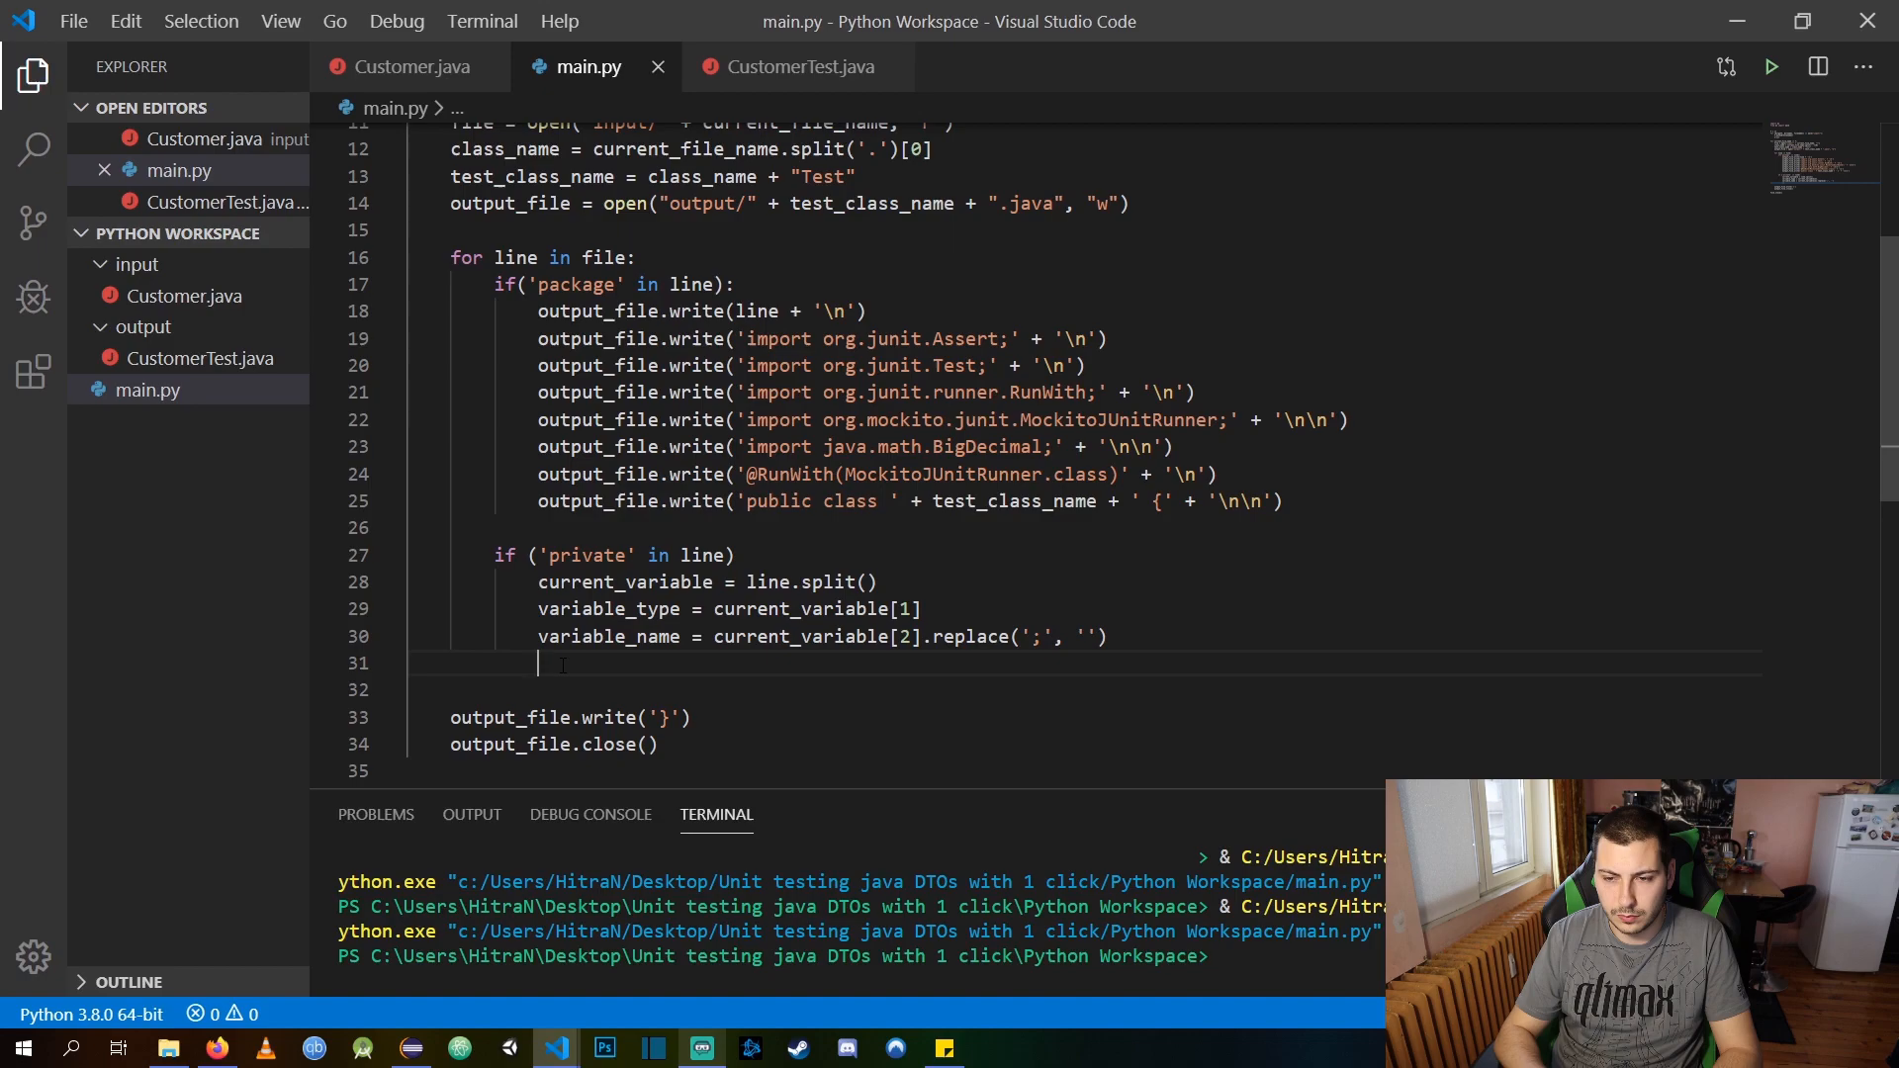
text(generate_test(variable_type, variable)
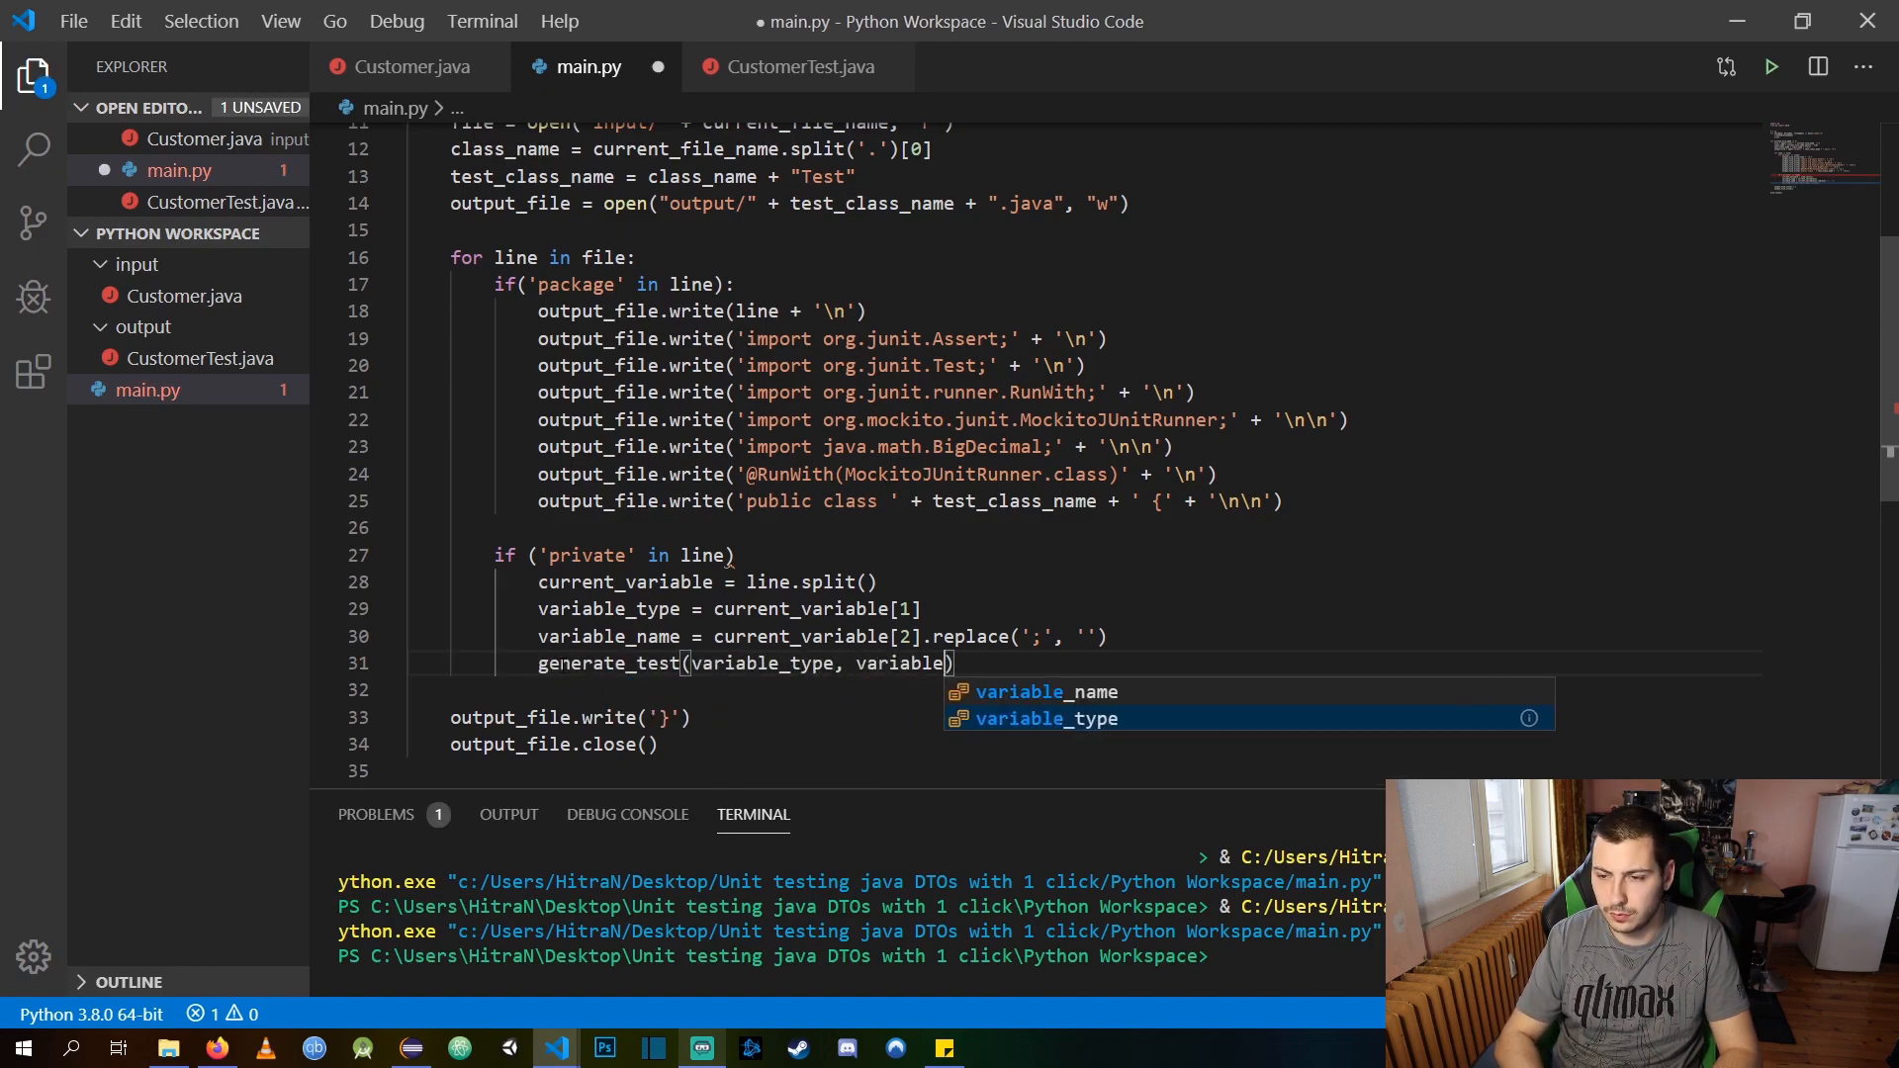
Step: Call generate_test(variable_type, variable_name), save main.py and jump to the top
key(Return)
key(ctrl+s)
key(ctrl+Home)
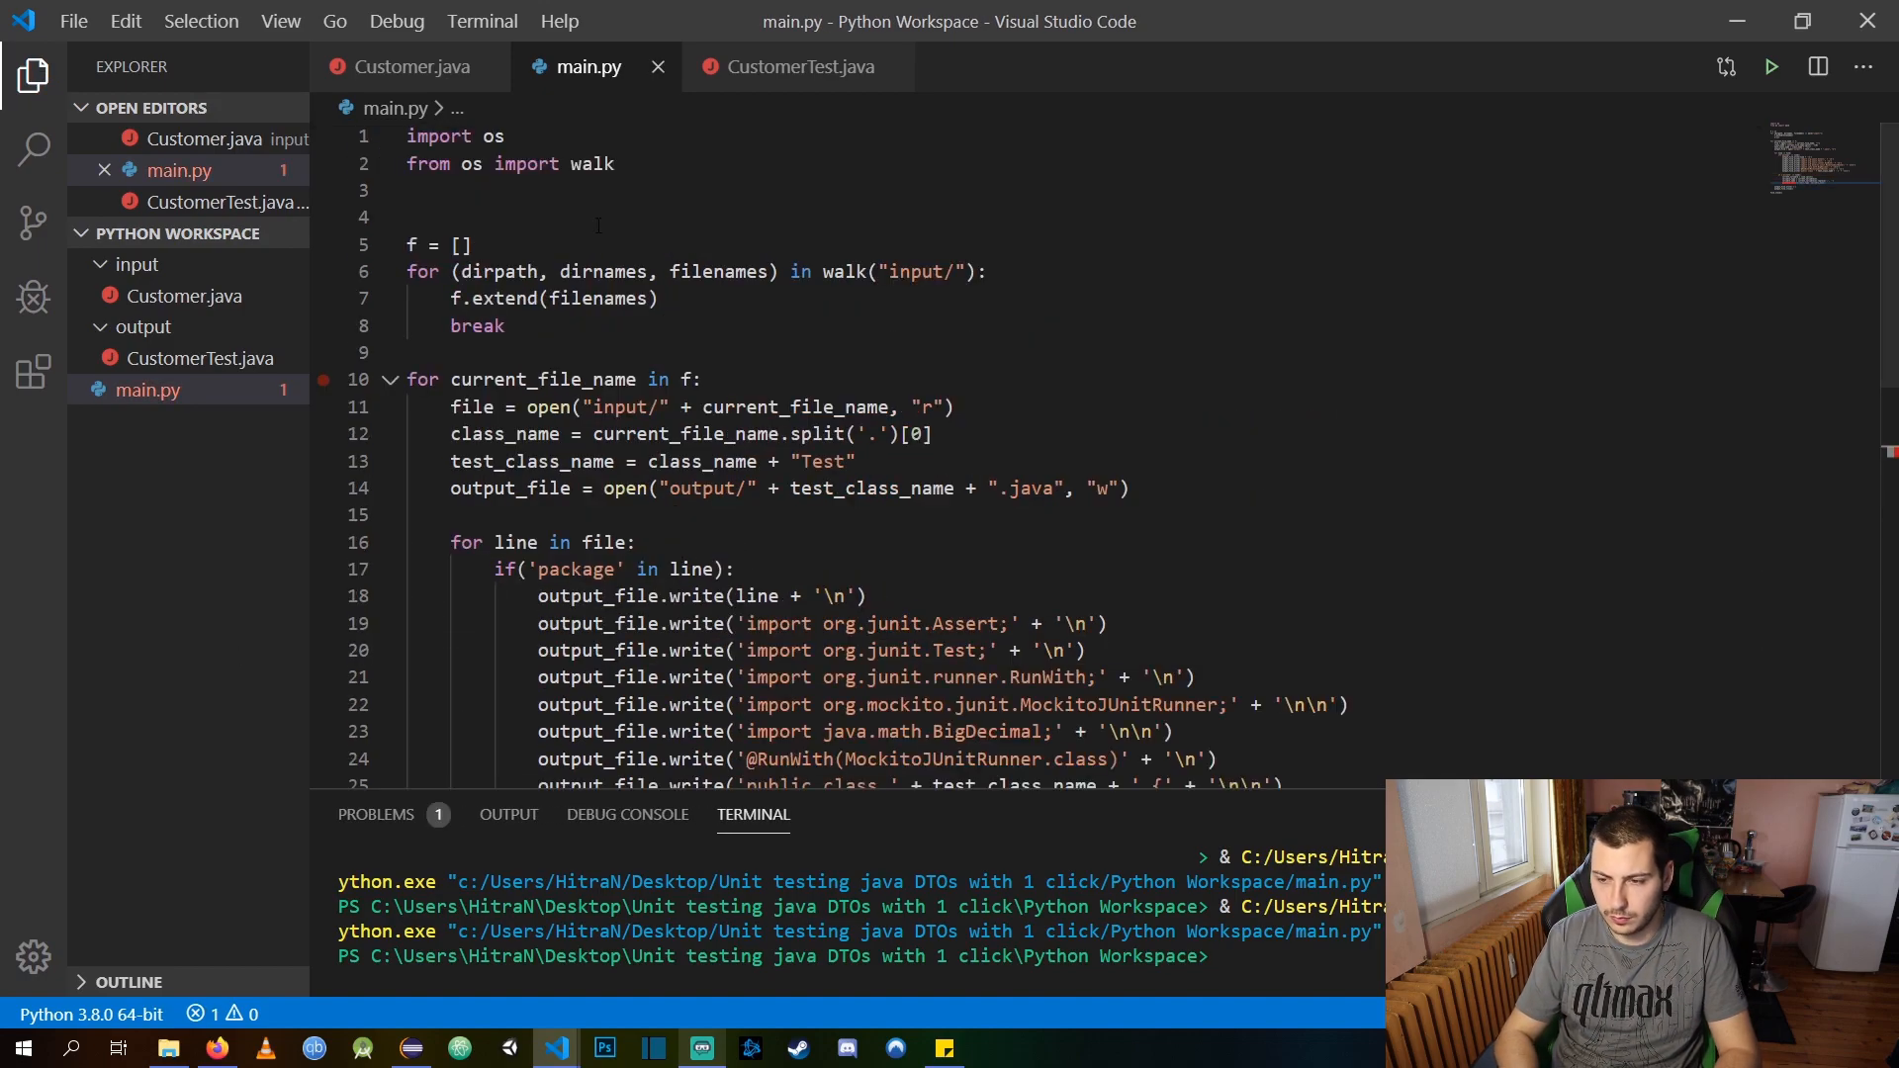
click(598, 225)
text(def generate_test(variable_type, variabl)
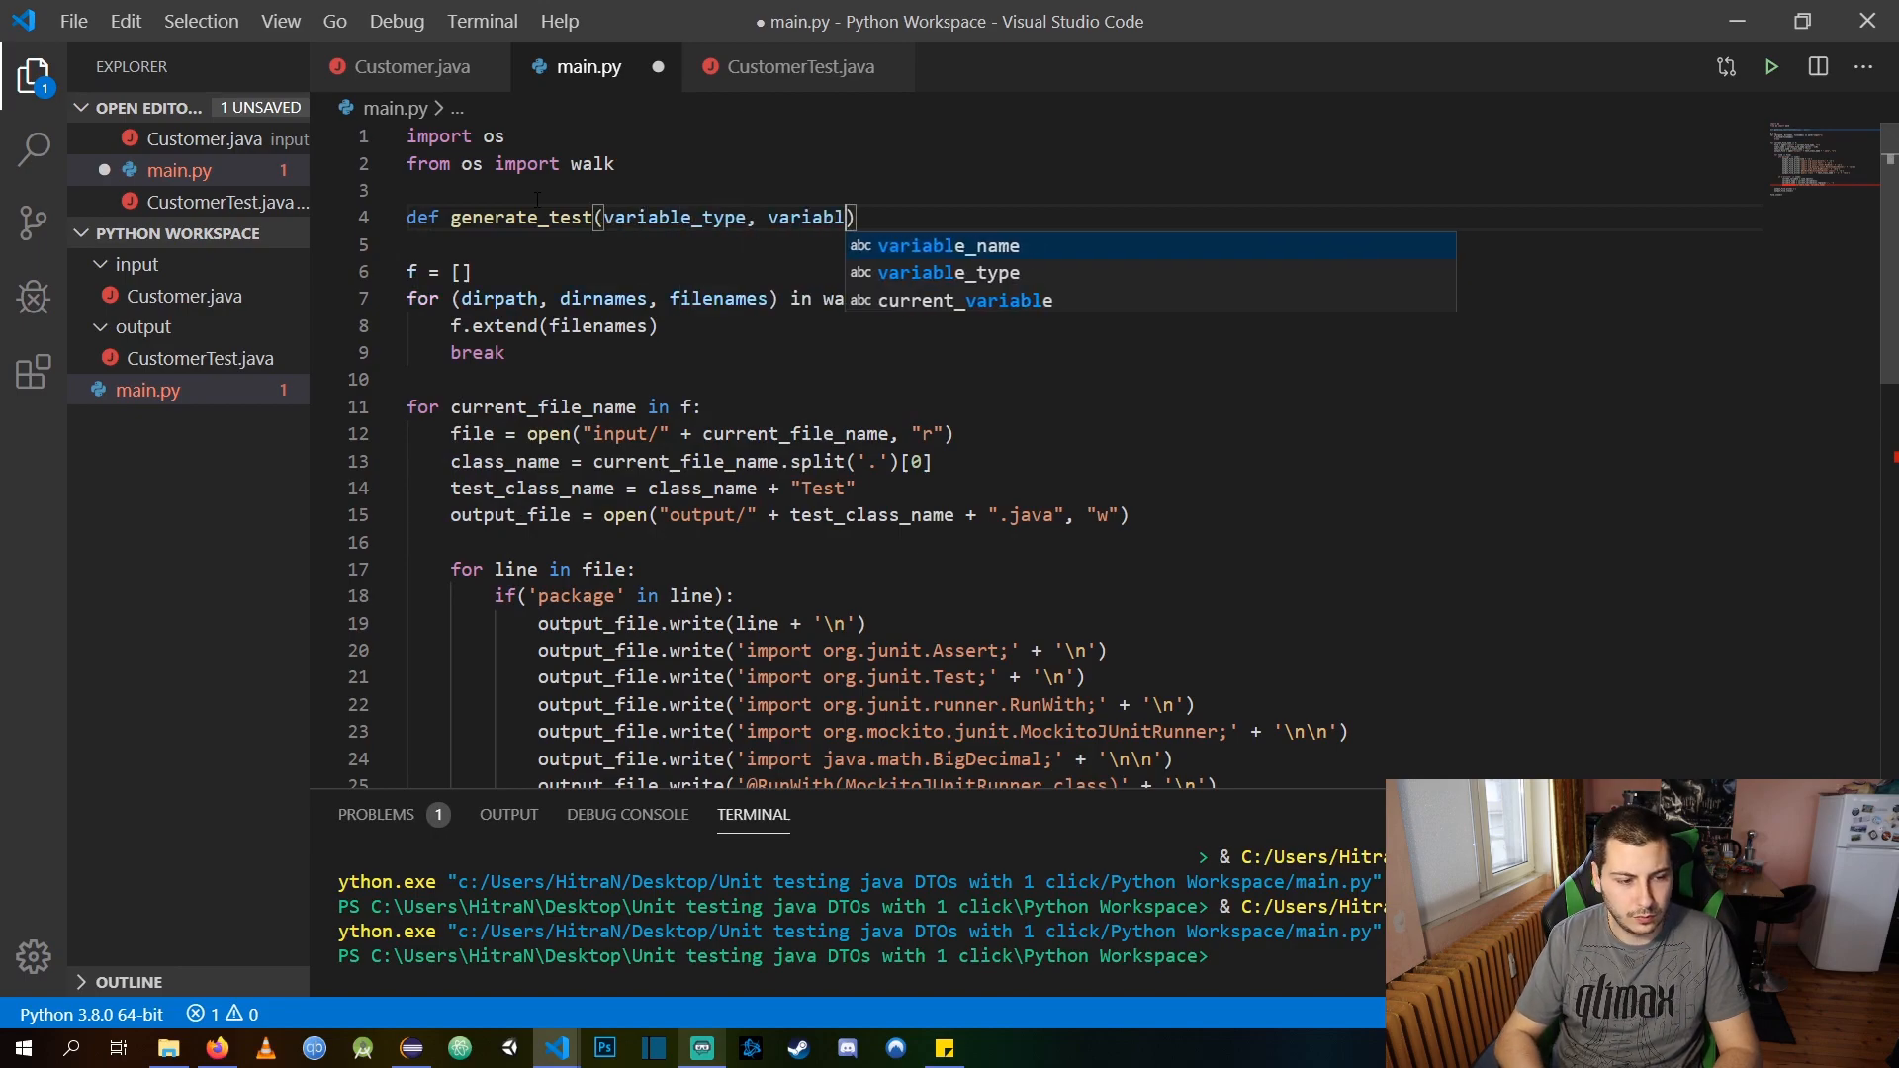
text(e_name):)
key(Return)
text(output_file.write()
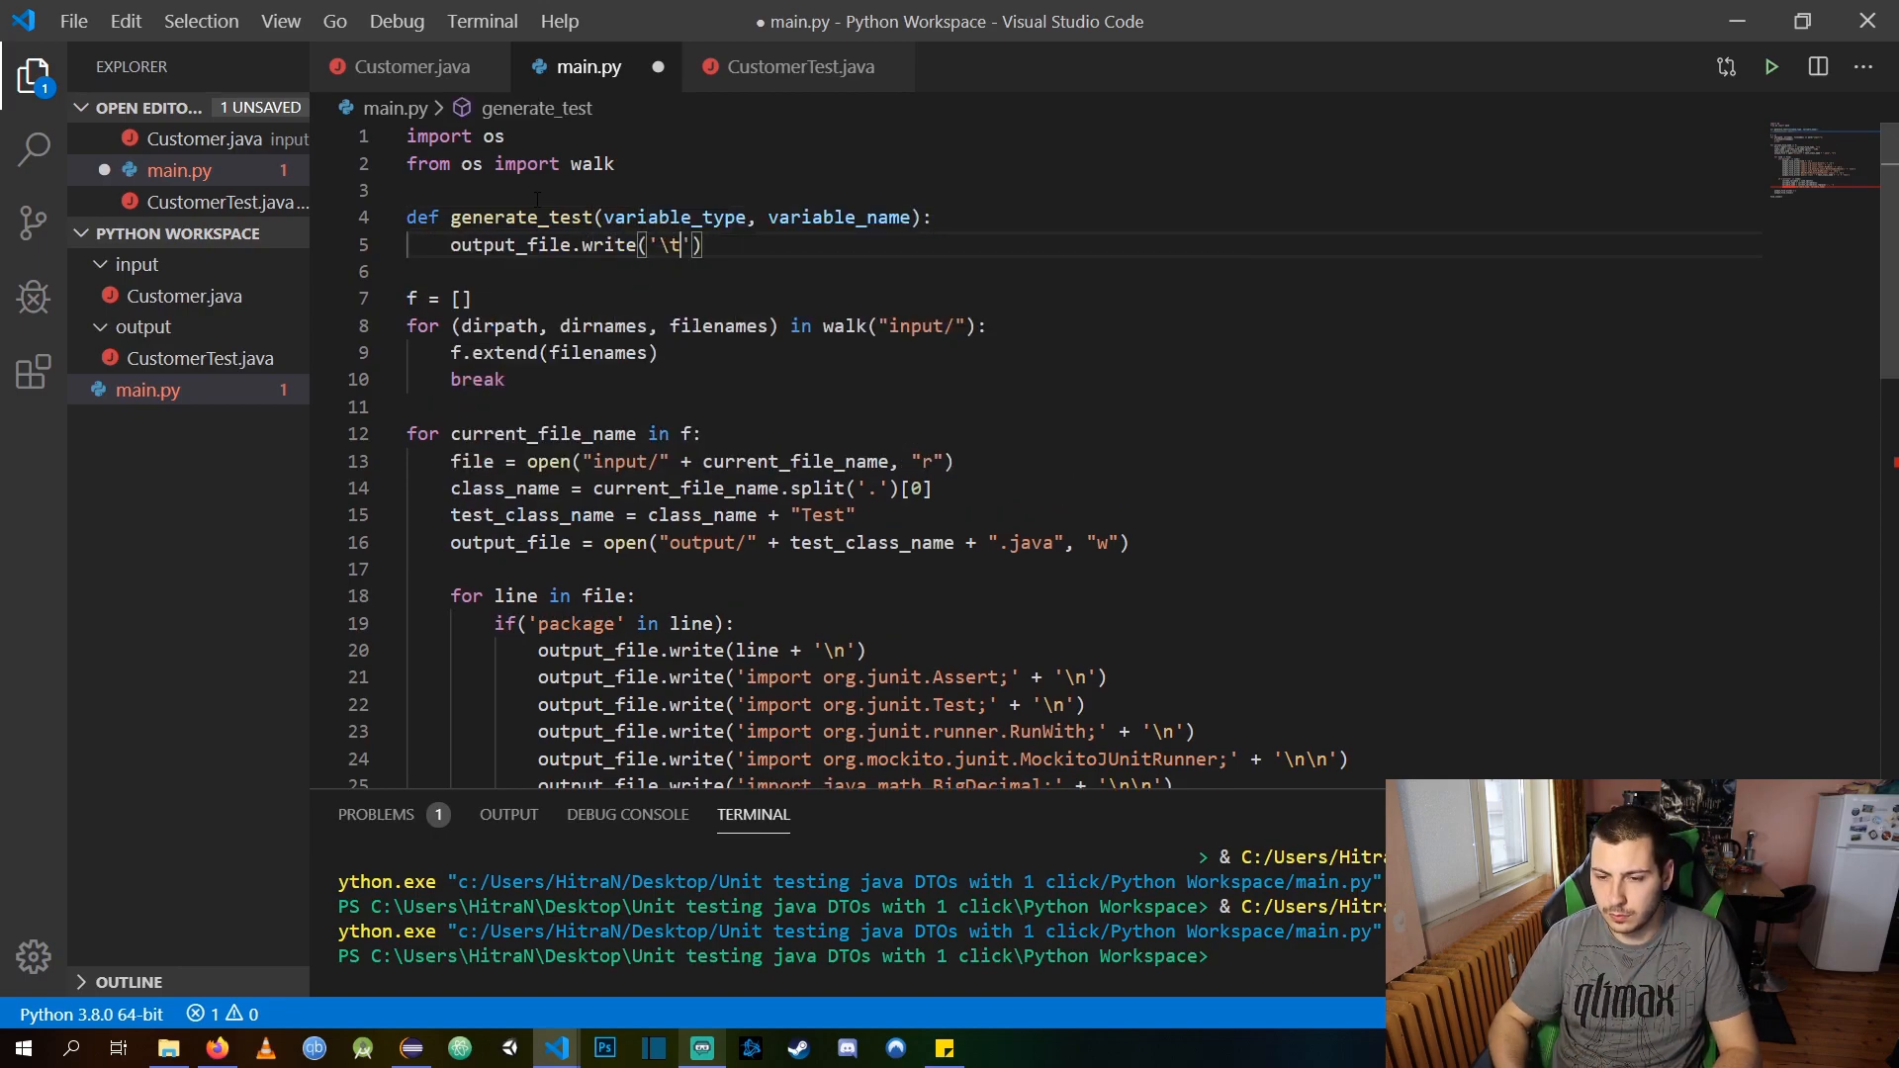
key(End)
key(Return)
text(output_file.write('\tpublic)
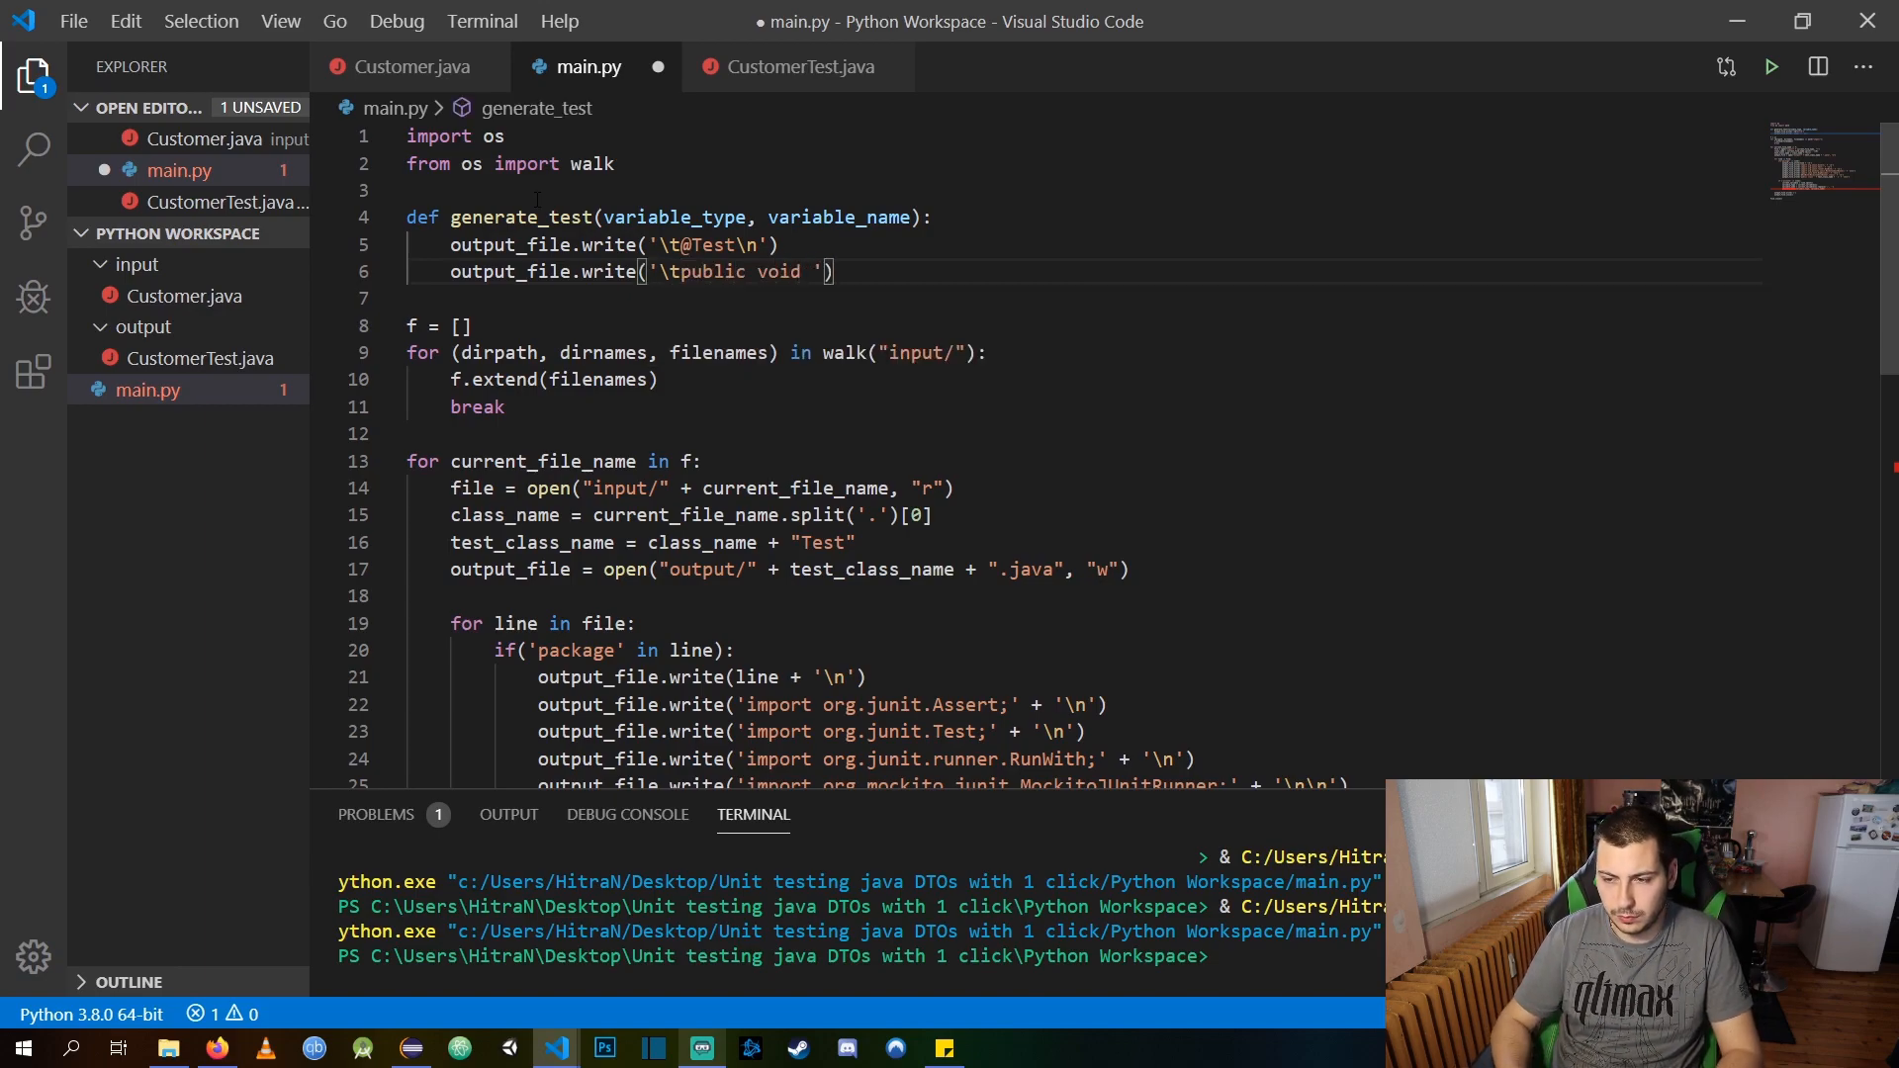
text( void testSetAndGet_' + variable_name + '() {\)
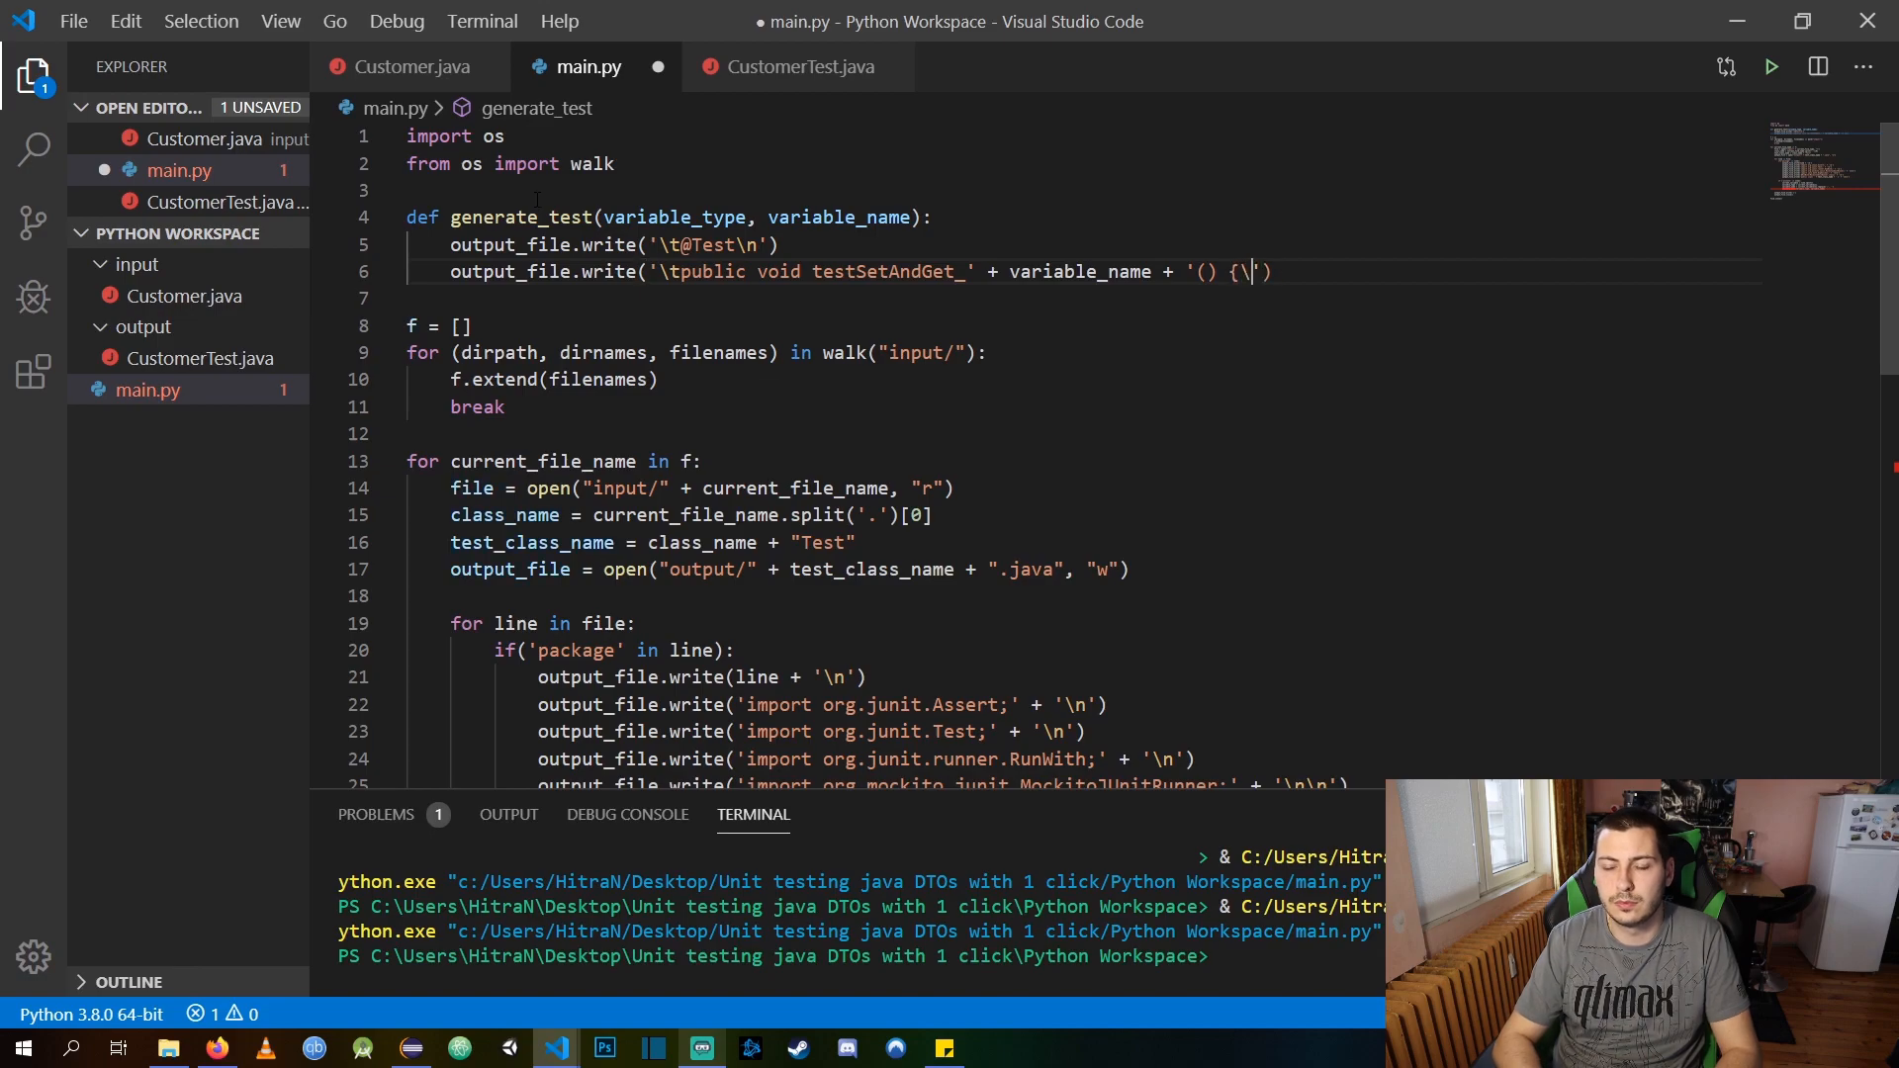
text(n)
key(ctrl+s)
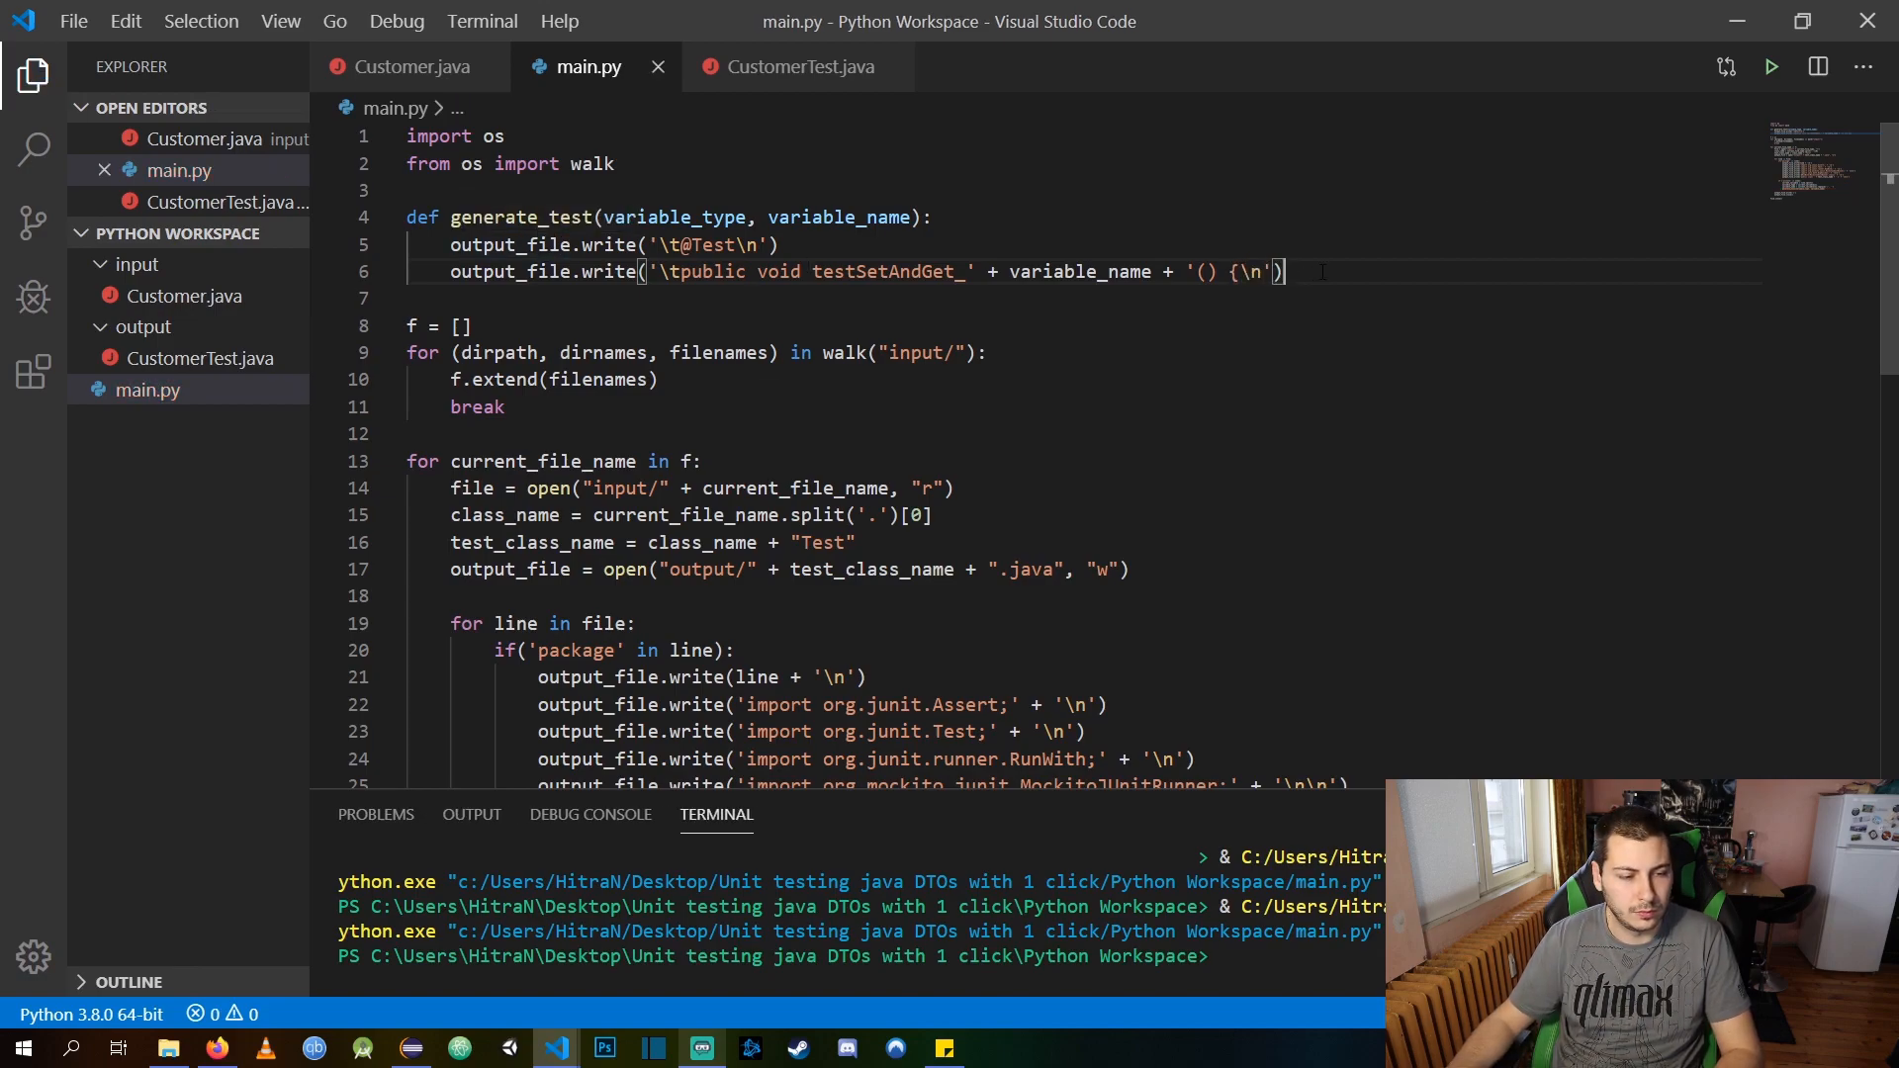
key(ctrl+Tab)
key(ctrl+Tab)
Step: Add a type check for numeric and BigDecimal fields writing a valueOf testData line
key(Return)
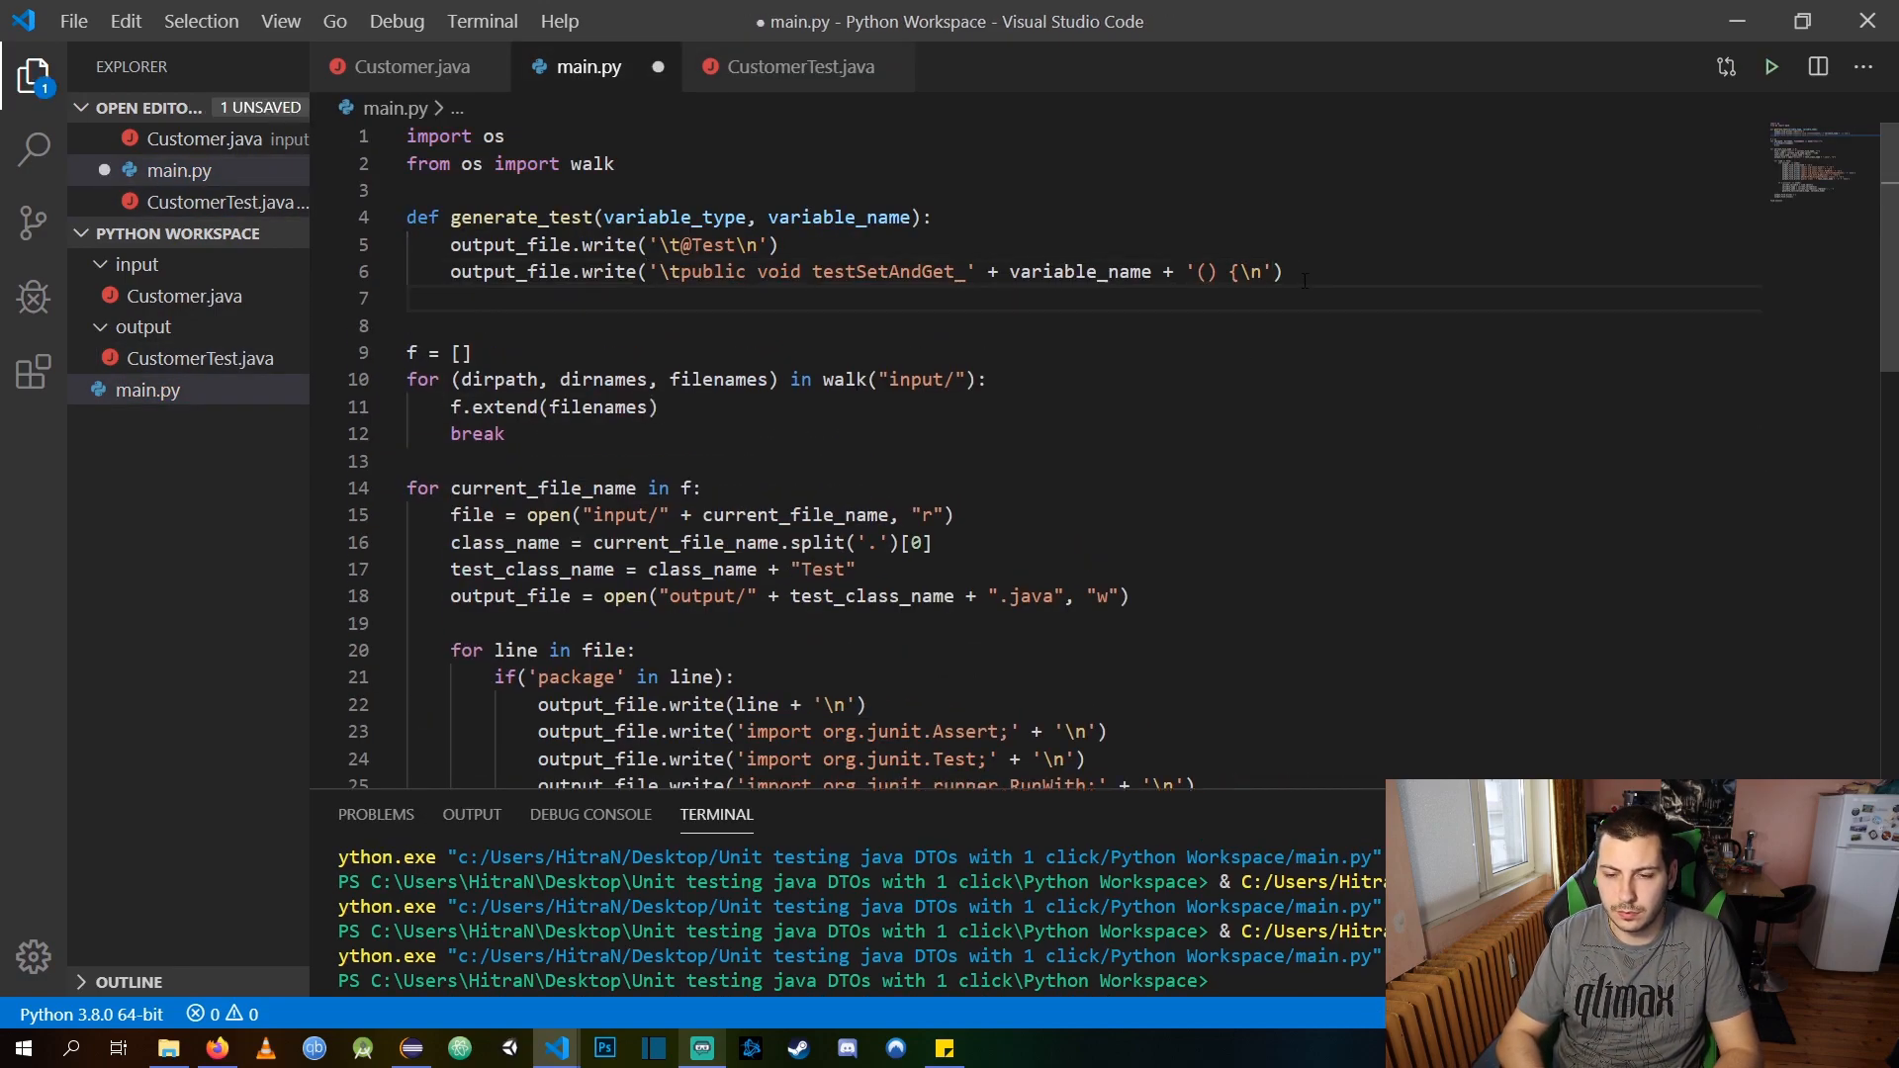
key(Return)
text(if (variable_type in ['Long', 'Integer', '']):)
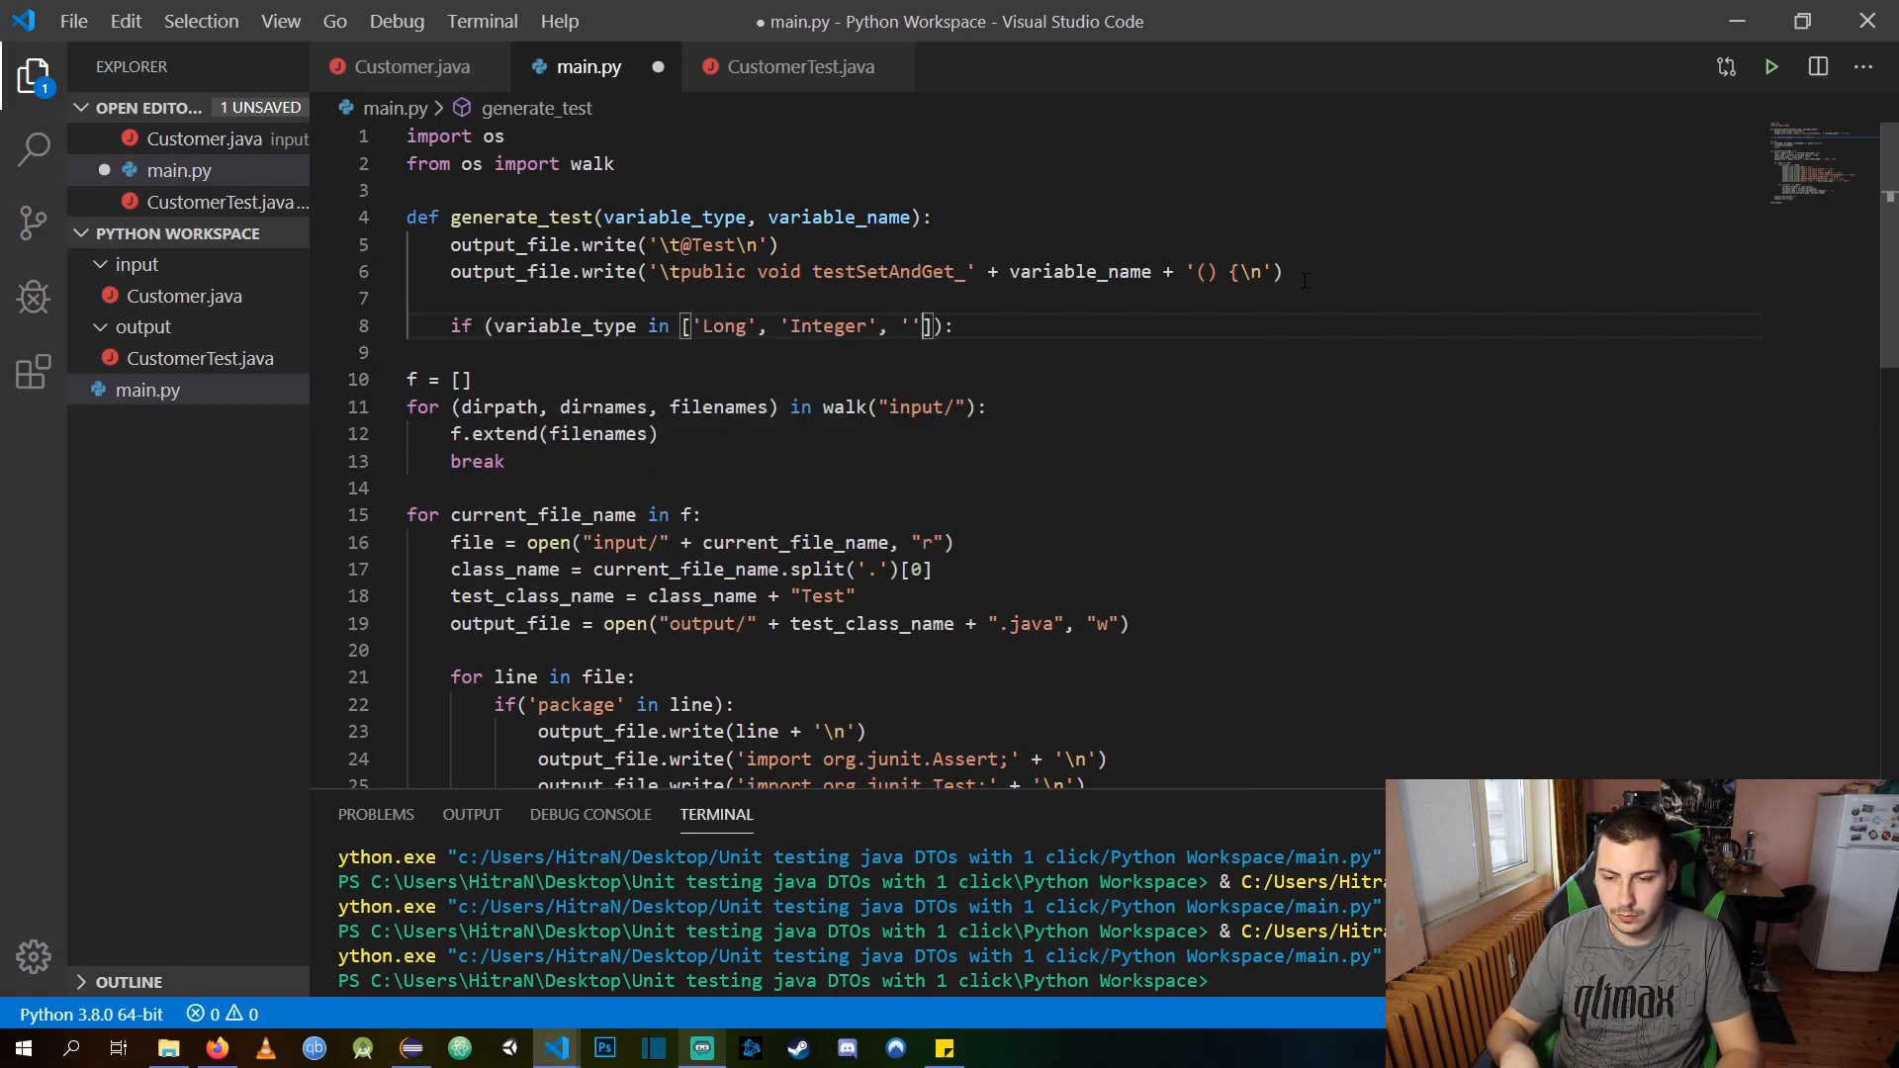
text(cimal)
key(End)
key(Return)
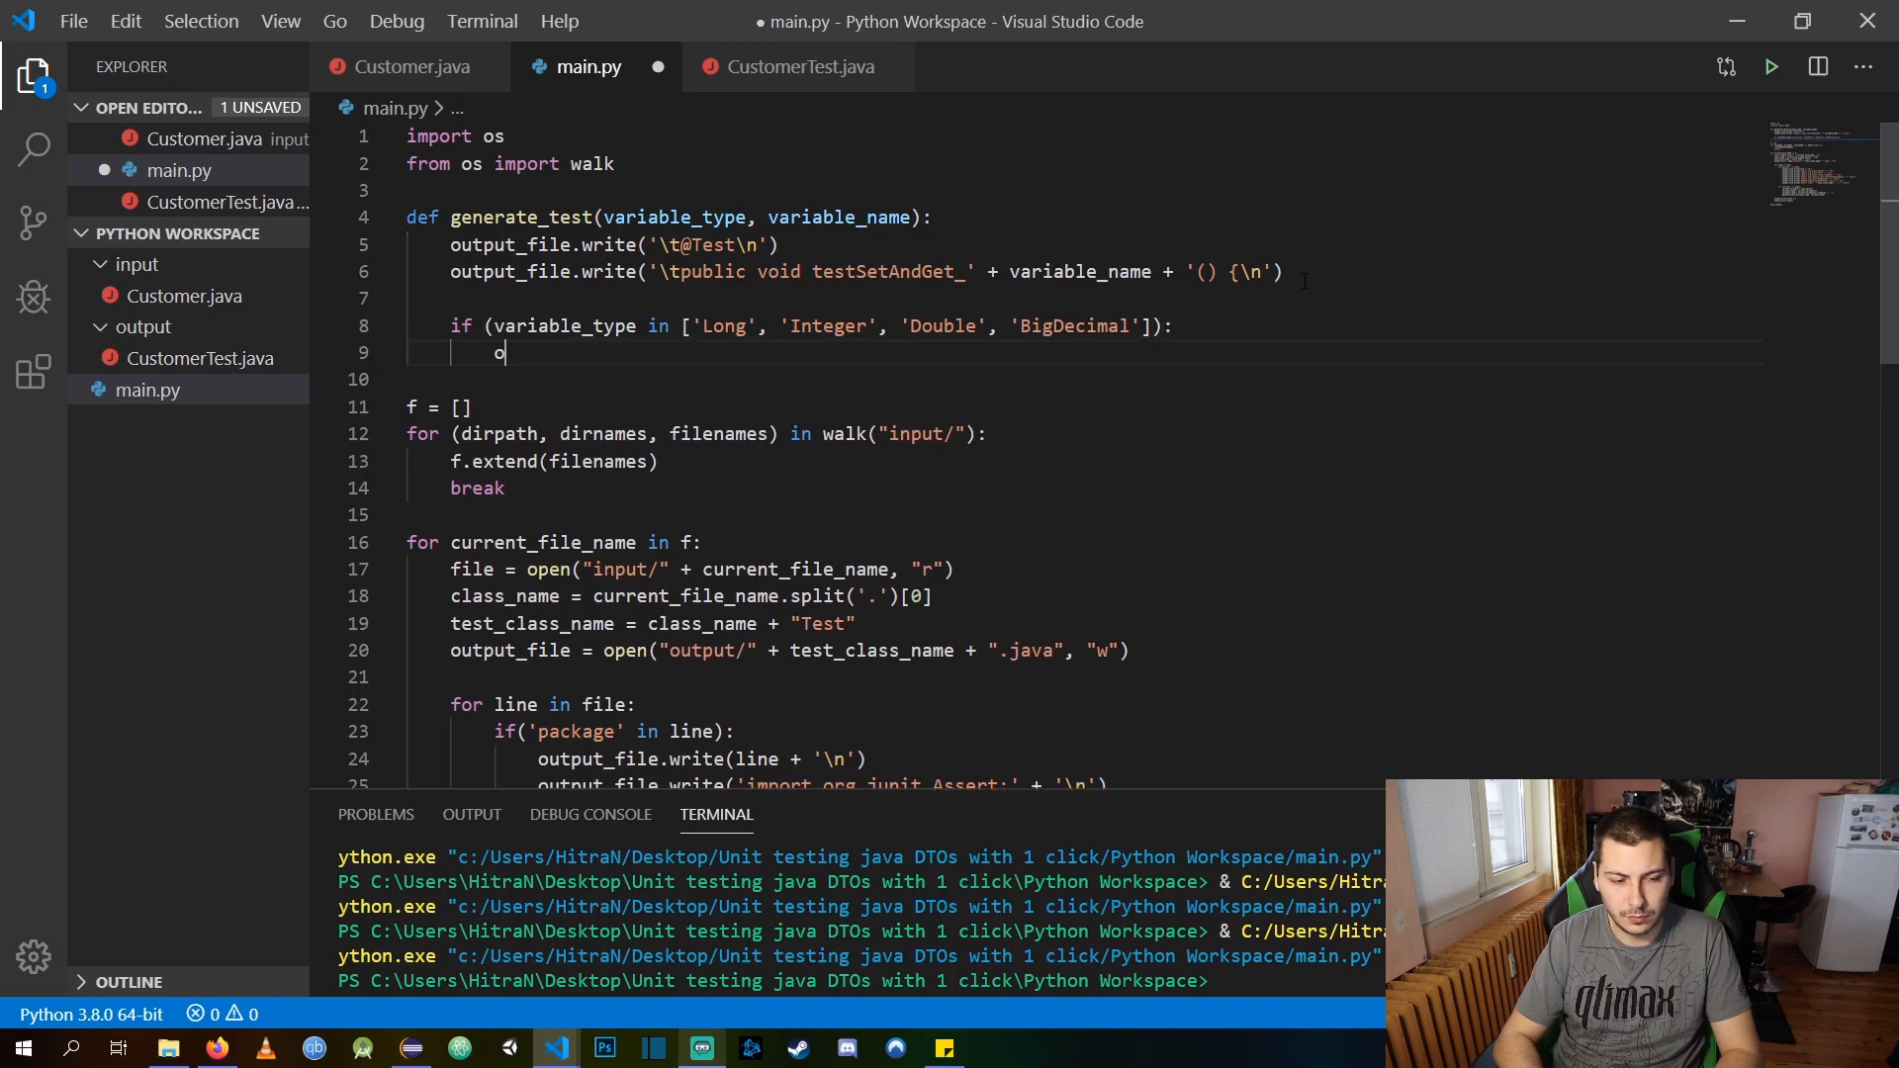
text(utput_file.write())
text( + vari)
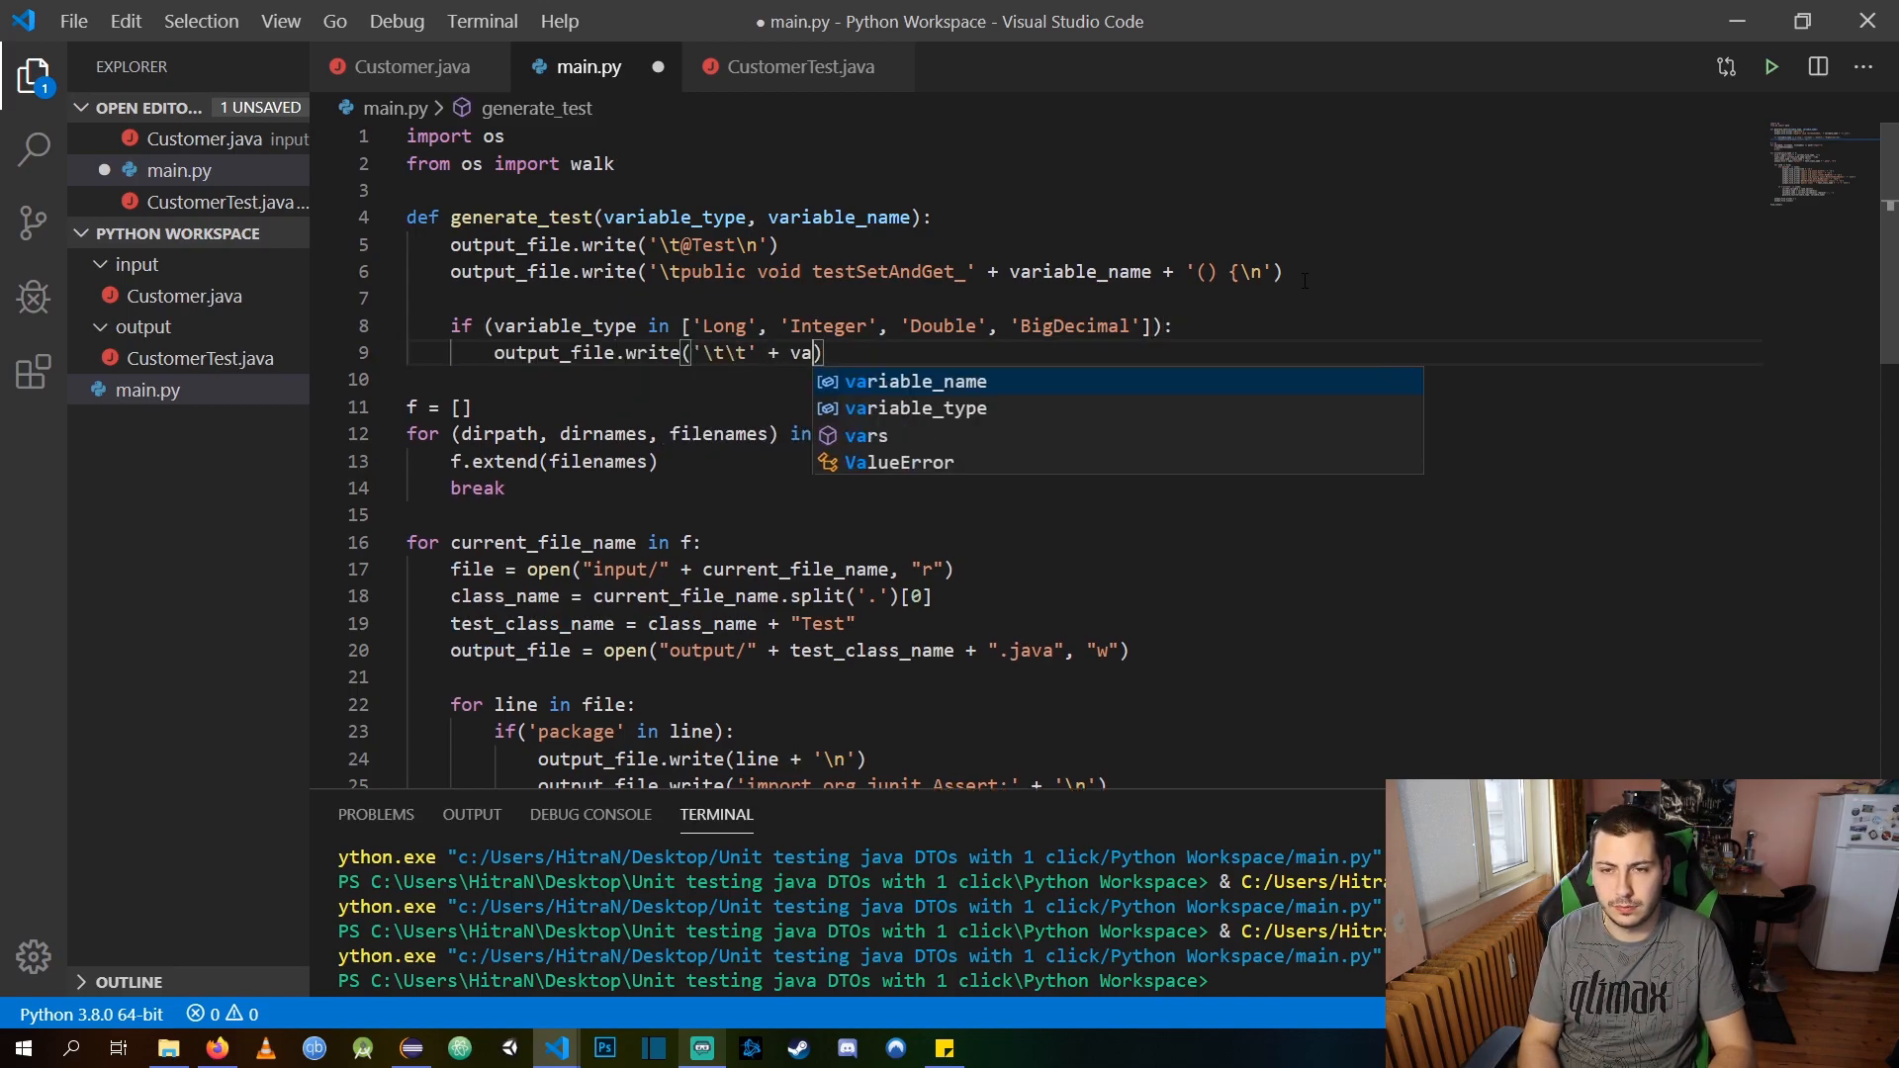
text(able_type + ' testData =)
text( + var)
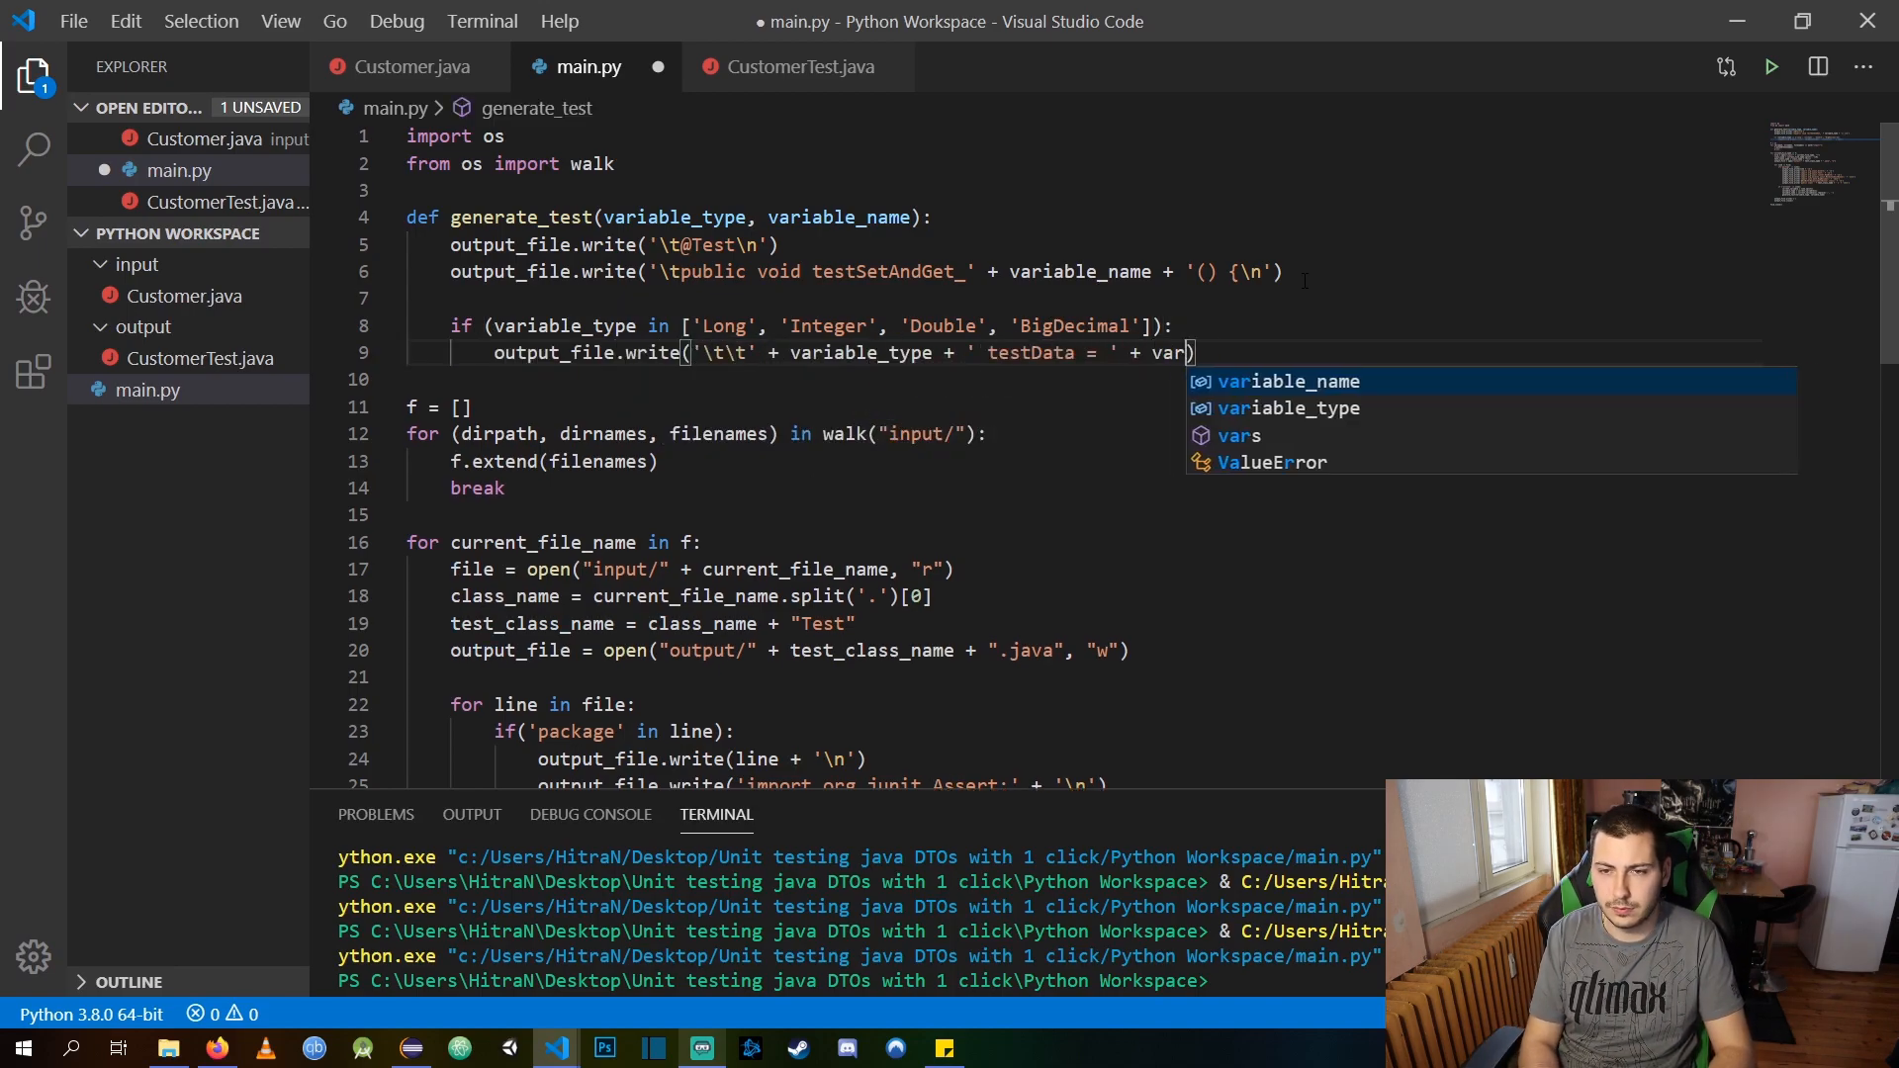
text(iable_type + '.valueOf(1)
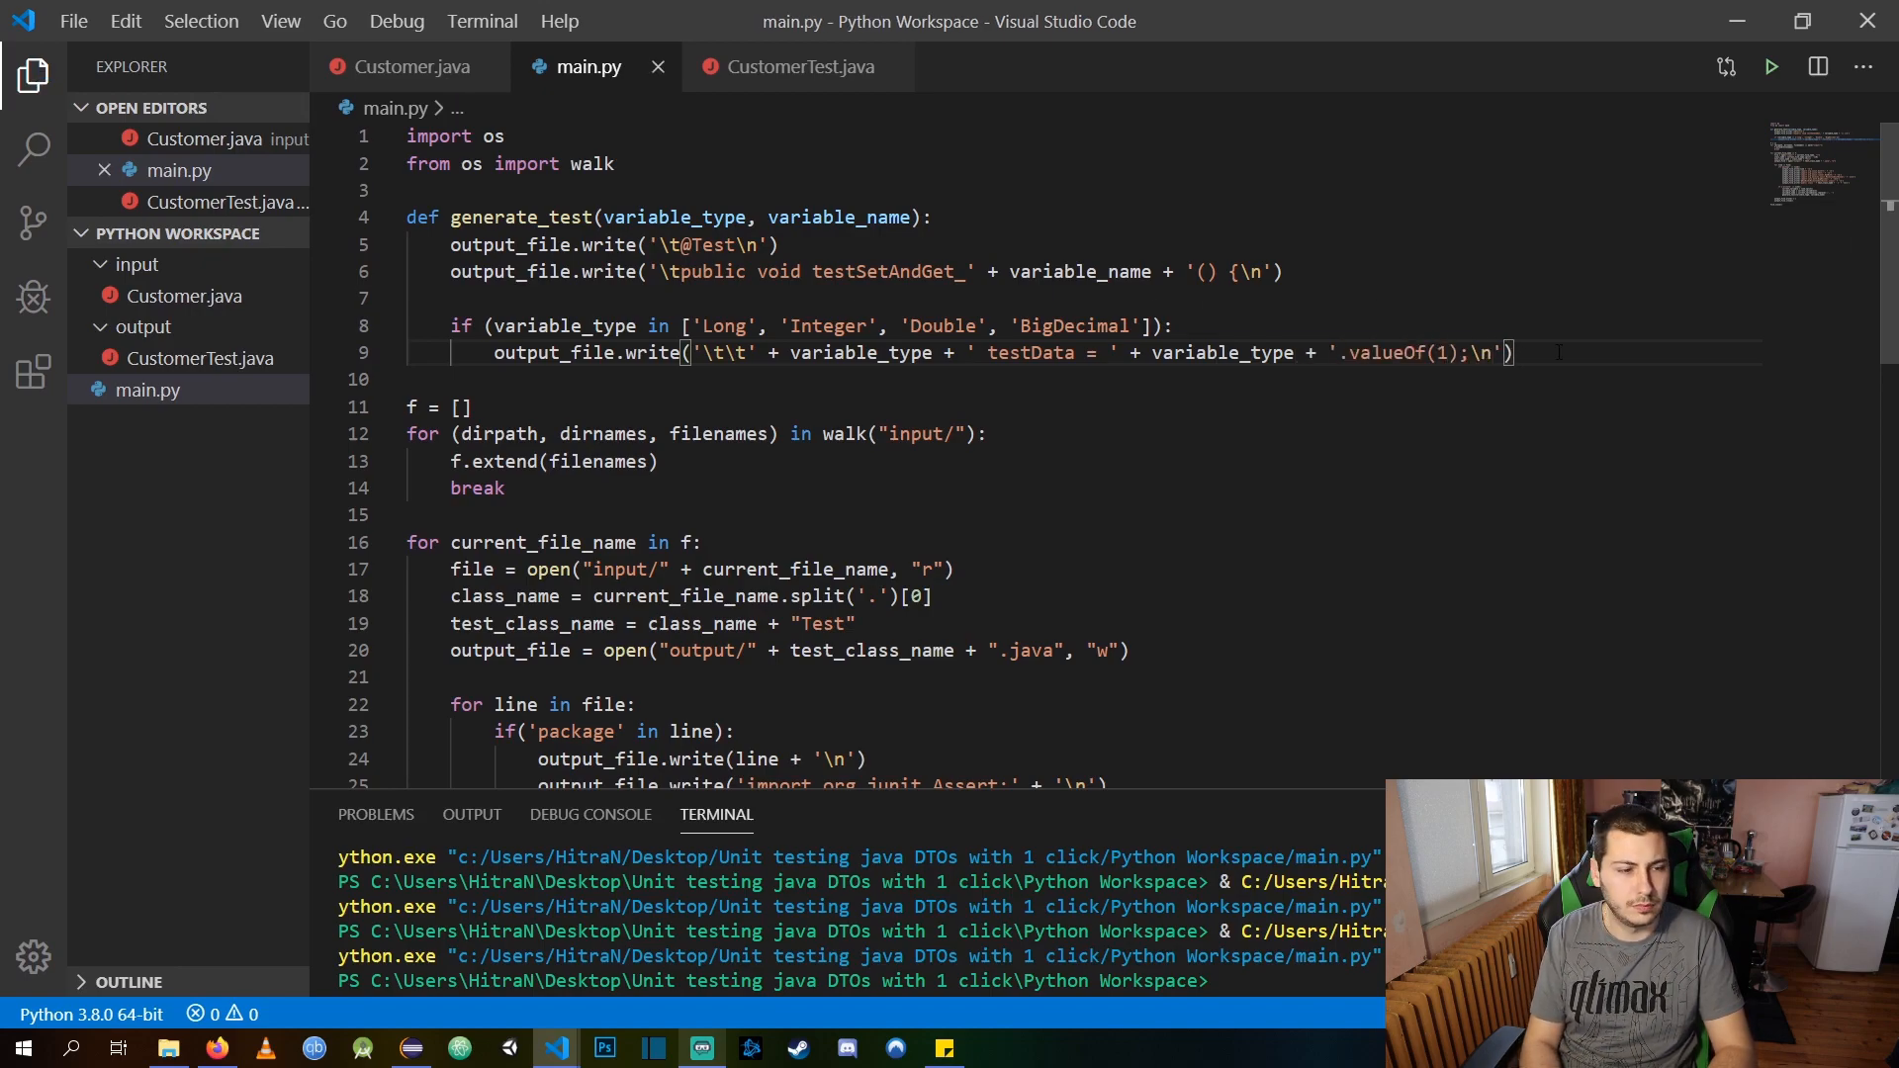
key(Return)
key(BackSpace)
text(elif variable_type == 'Boolean':)
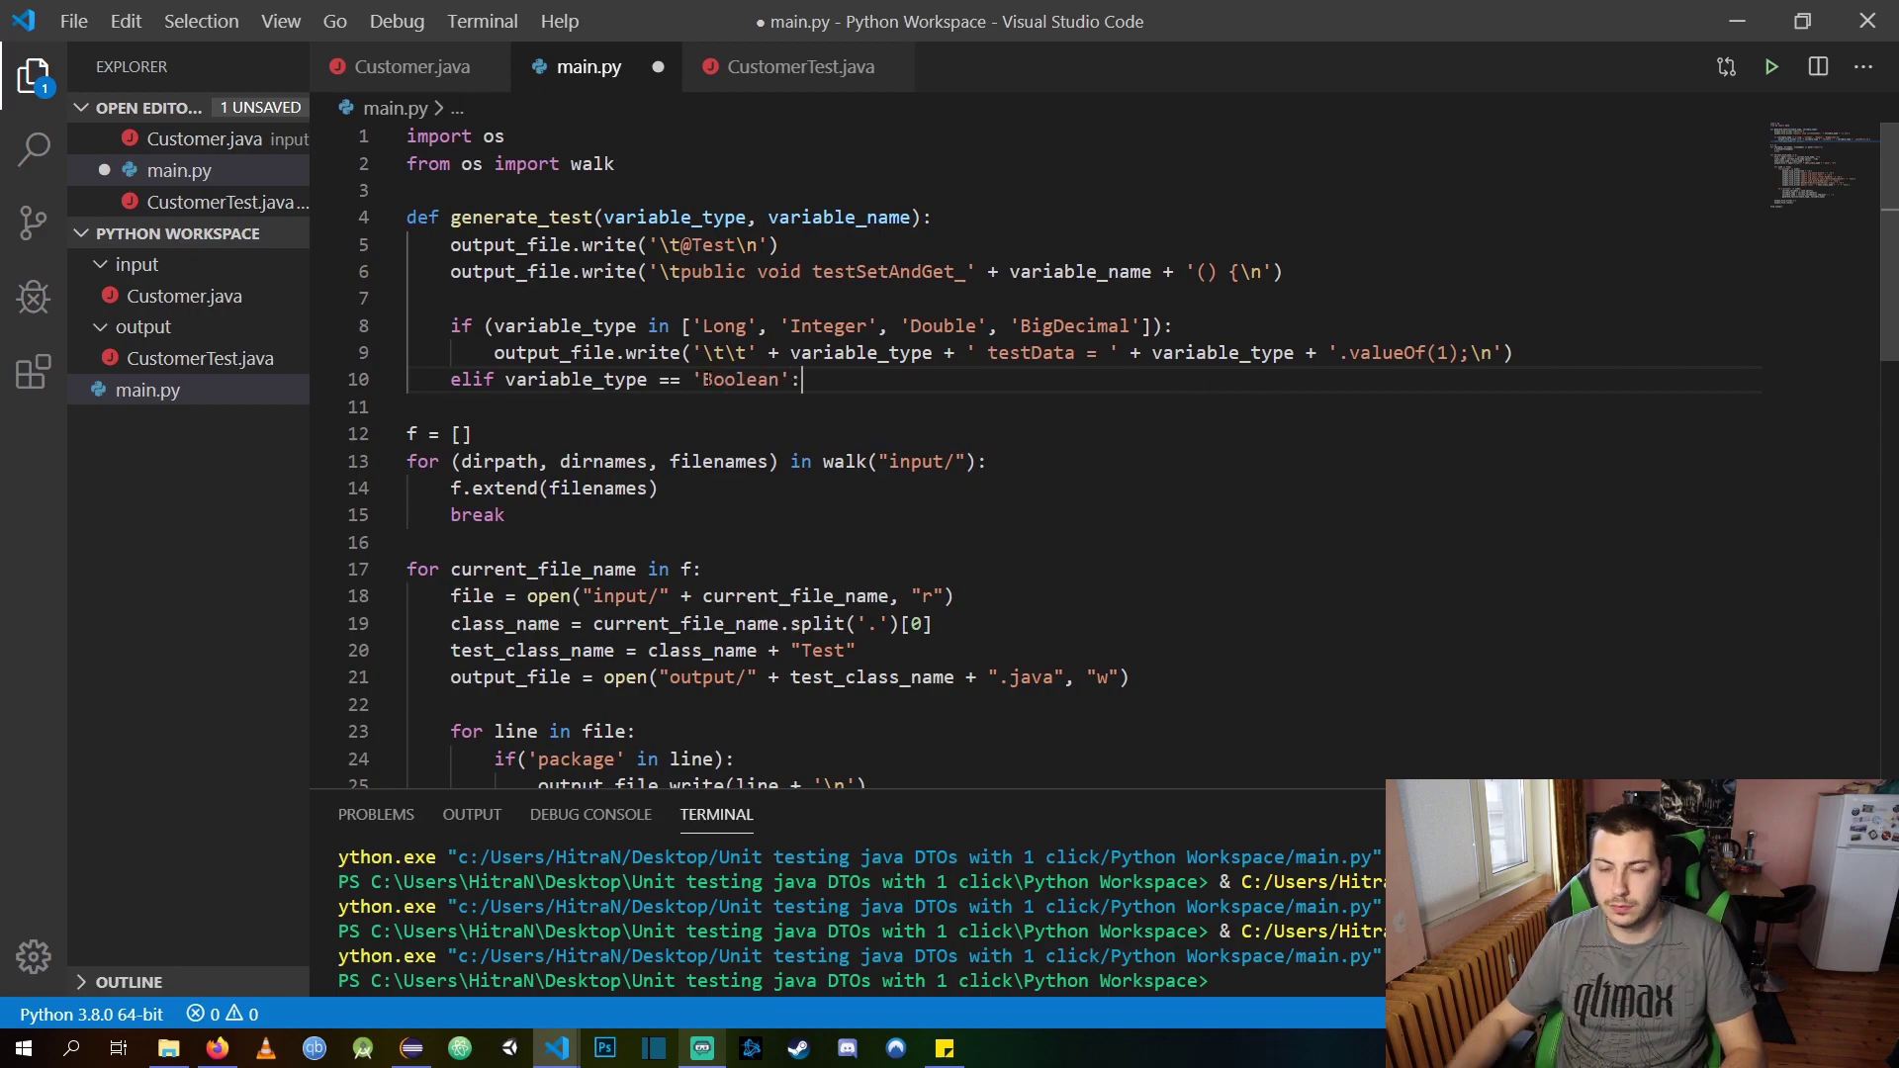
Step: Reuse the write line for the Boolean branch and a fallback branch, replacing the valueOf part
key(Return)
text(output_file.write('\t\t' + variable_type + ' testData = ' + variable_type + '.valueOf(1);\n'))
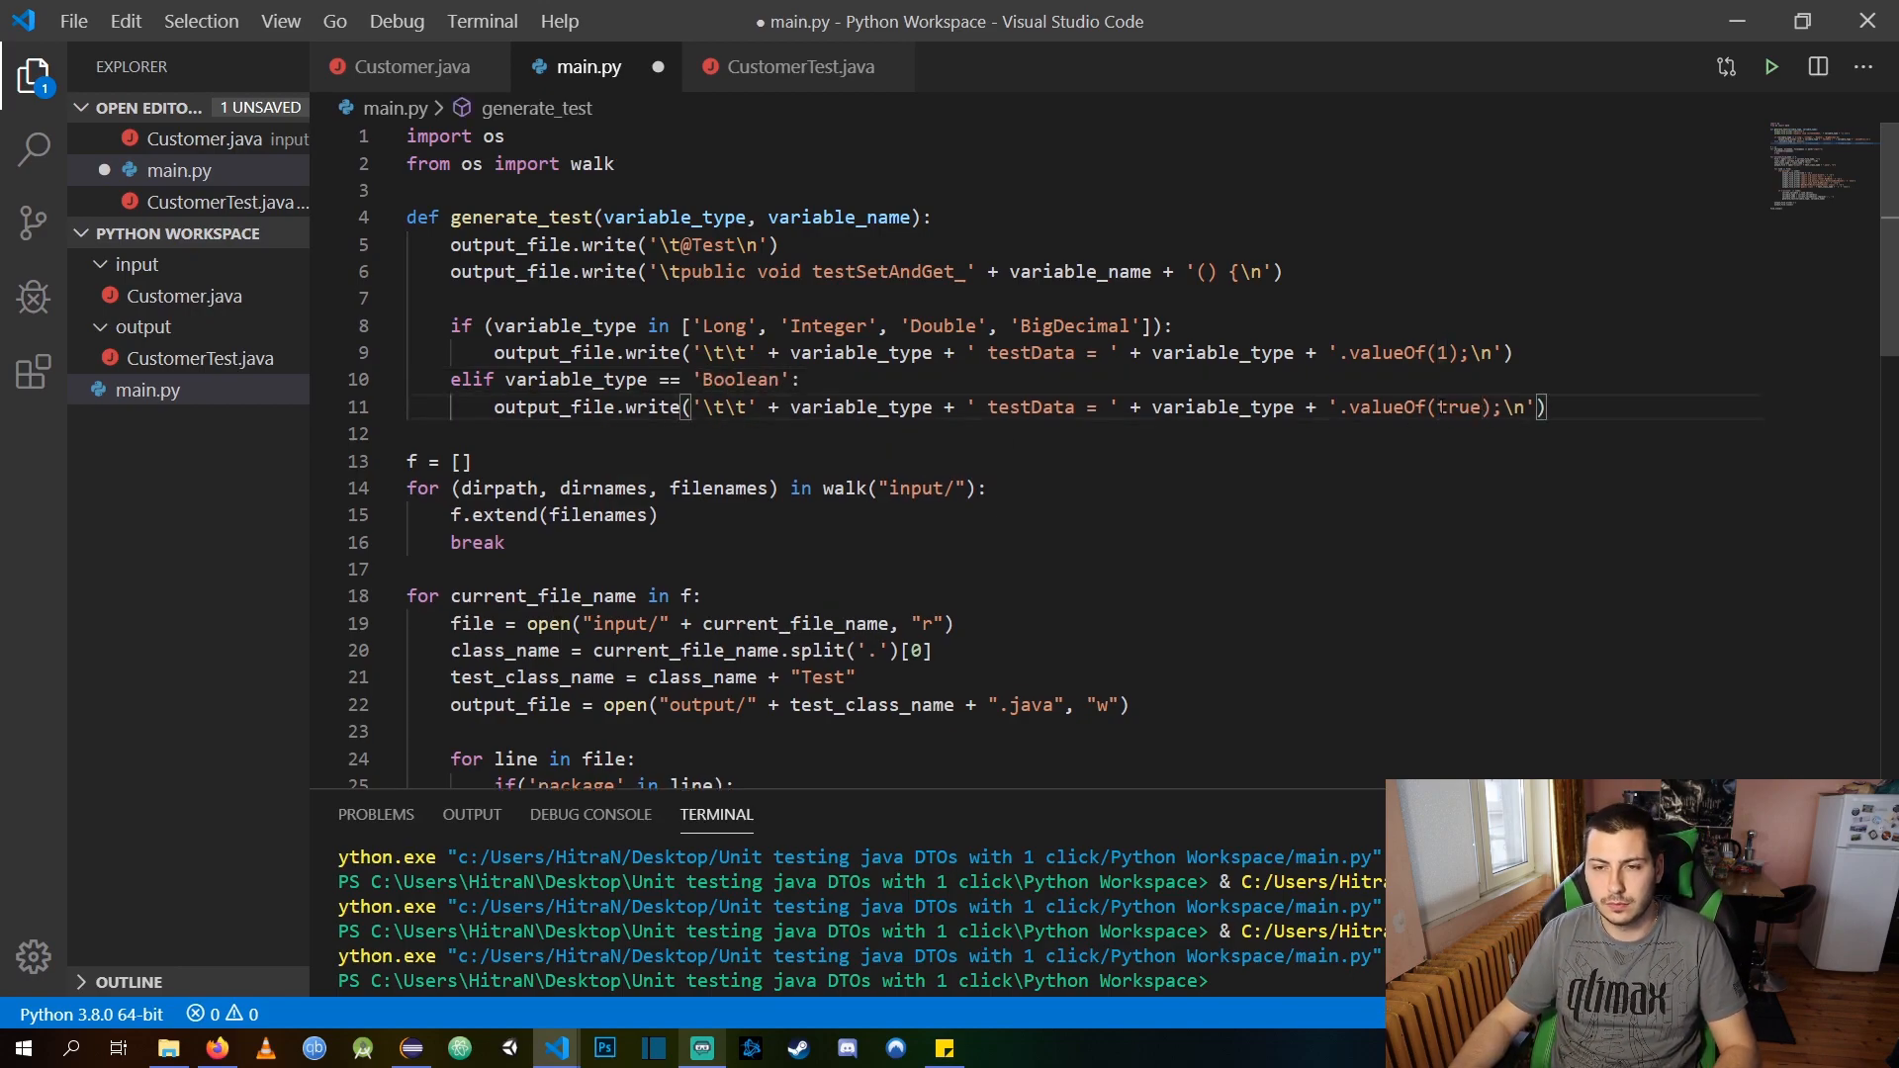
key(Return)
key(BackSpace)
text(else:)
key(Return)
text(output_file.write('\t\t' + variable_type + ' testData = ' + variable_type + '.valueOf(1);\n'))
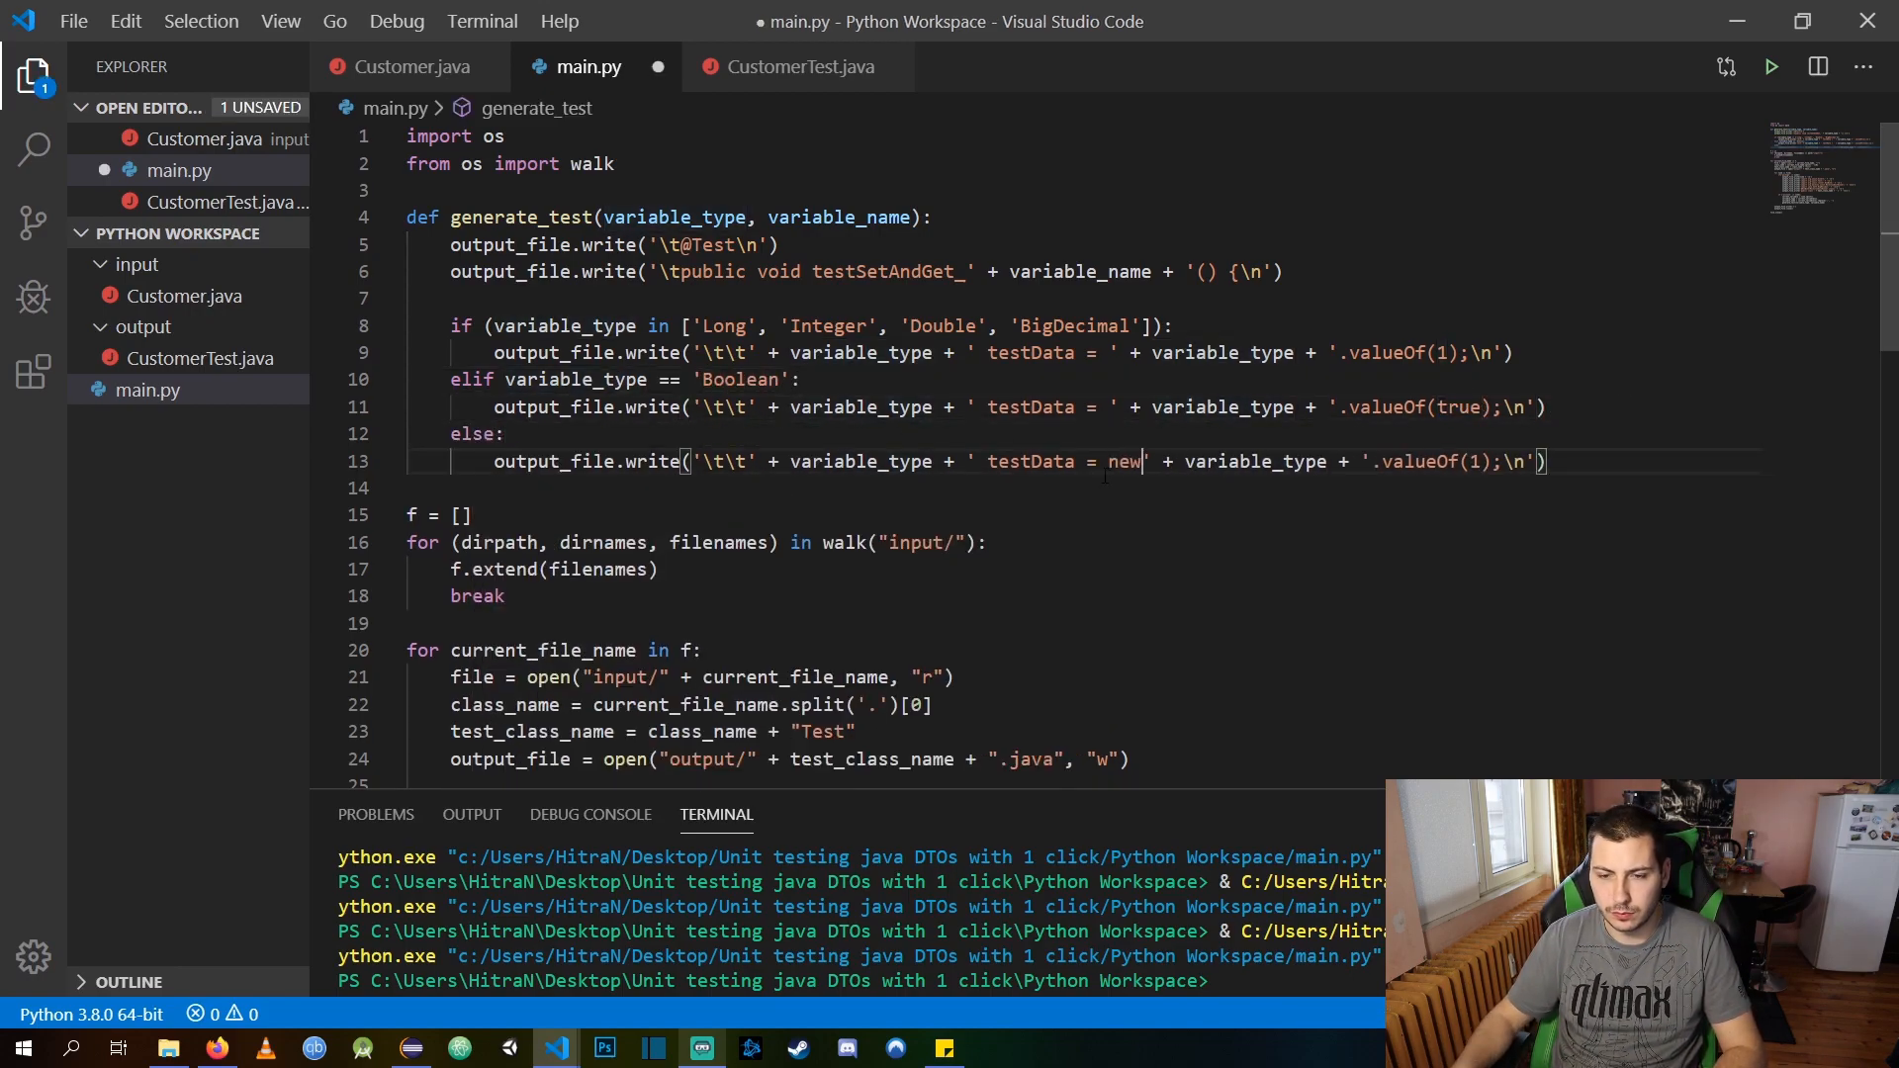
drag(1383, 461, 1505, 462)
text(())
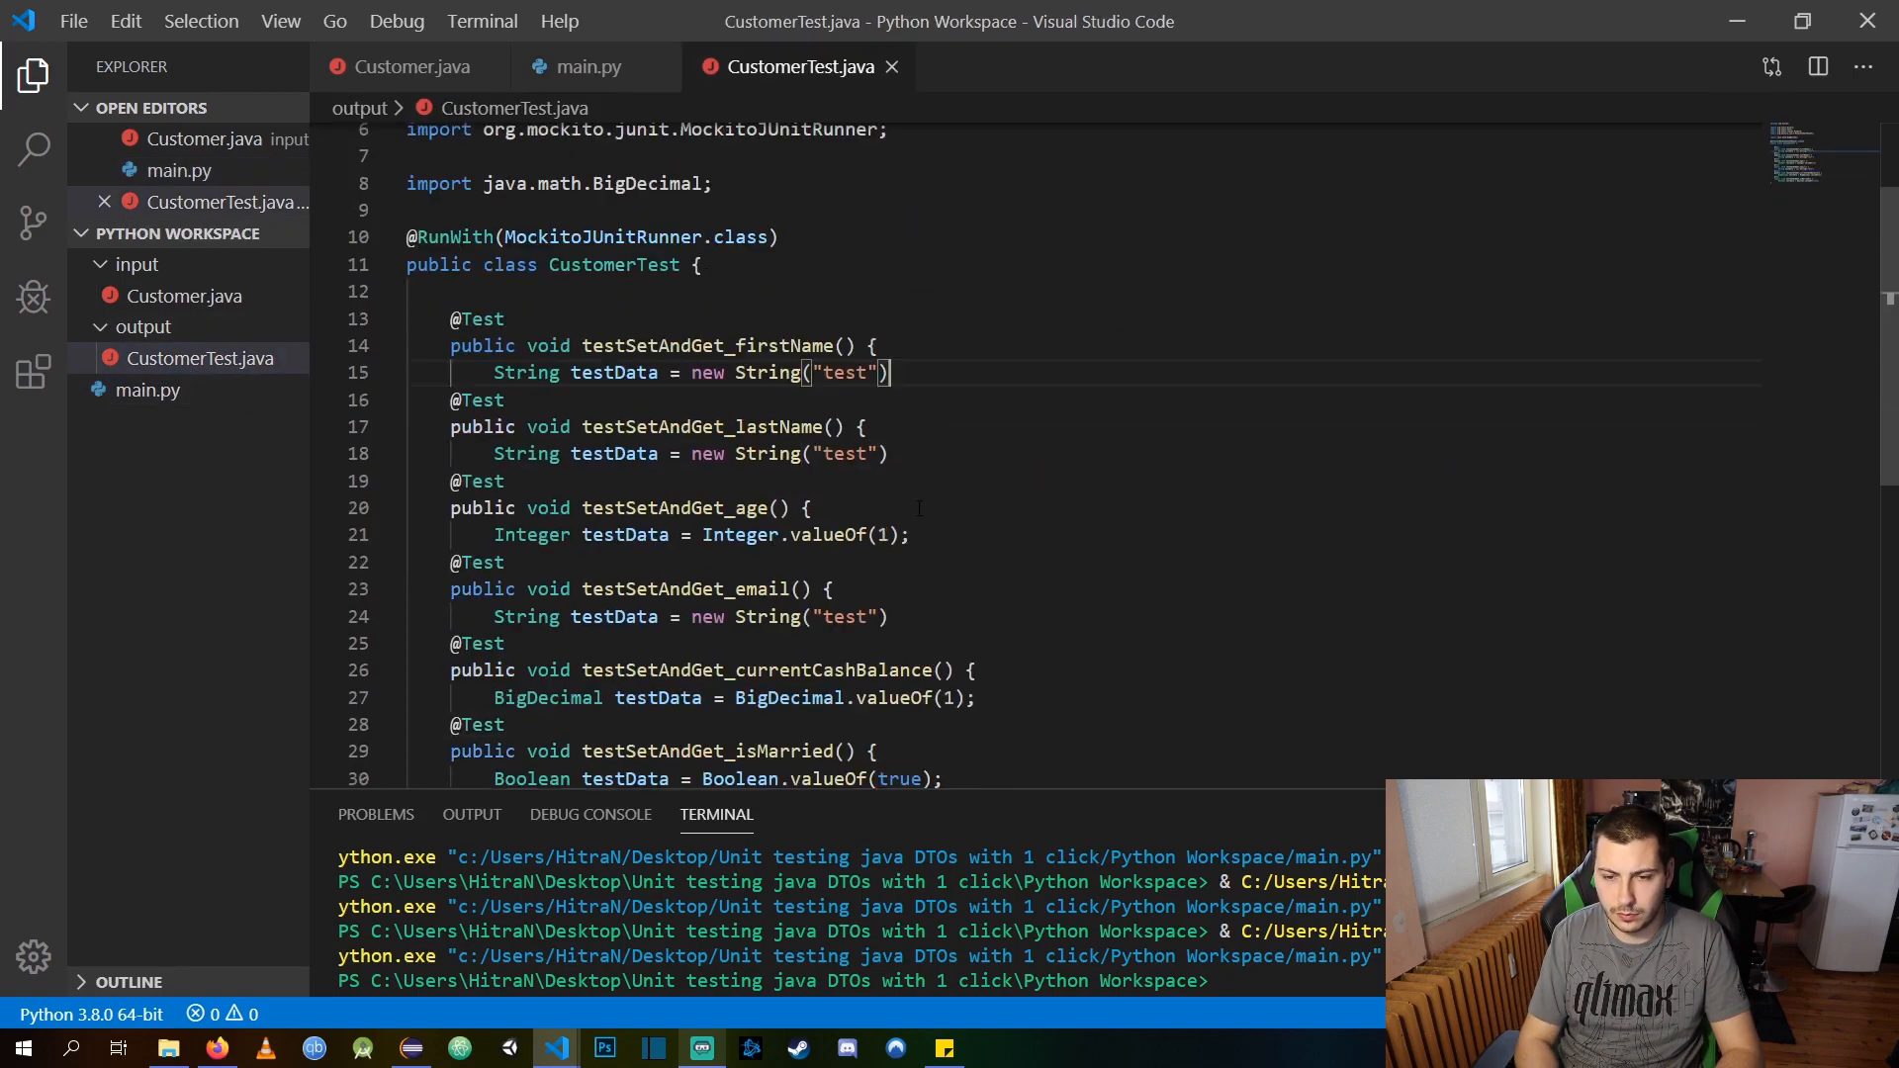
Step: Check the output, then write the testClass setter call with variable_name[1:] + '(testData);' and save
click(200, 358)
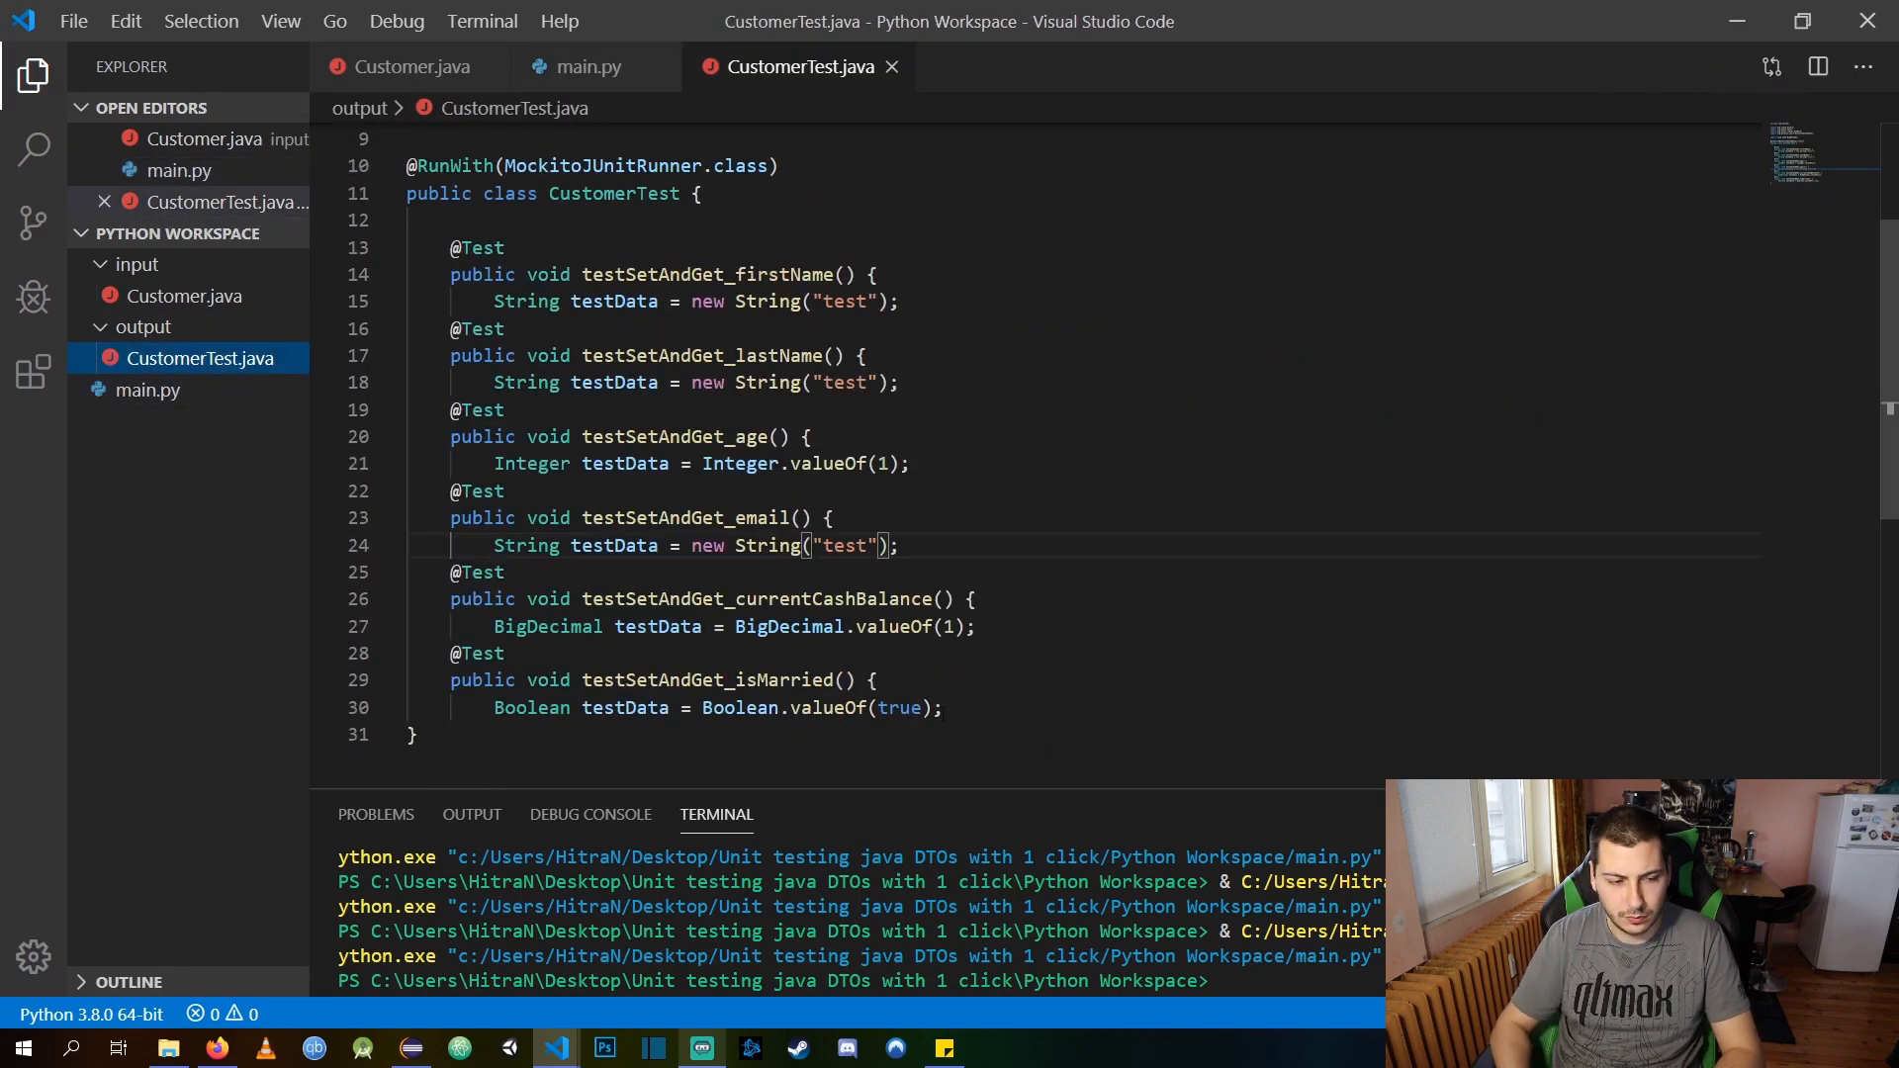
click(587, 65)
key(Return)
key(Return)
text(output_file.write()
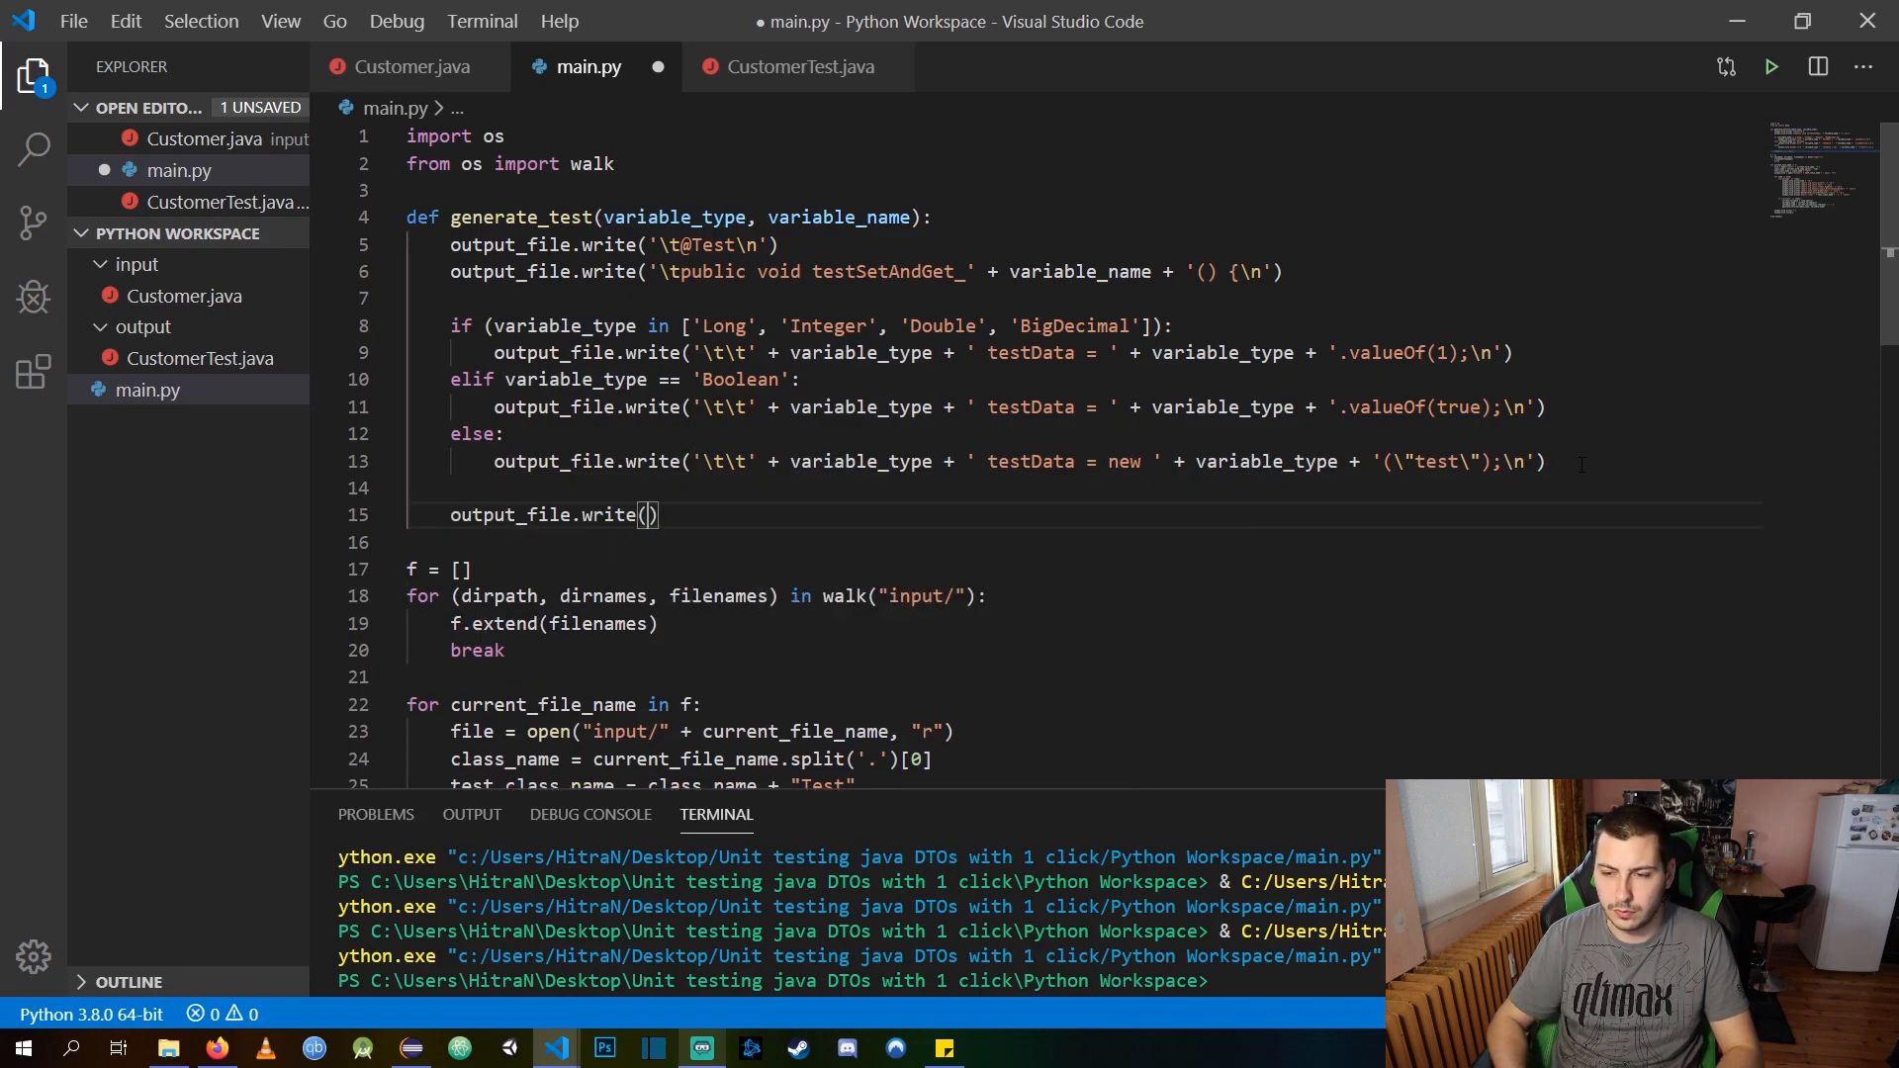
text(s_name +)
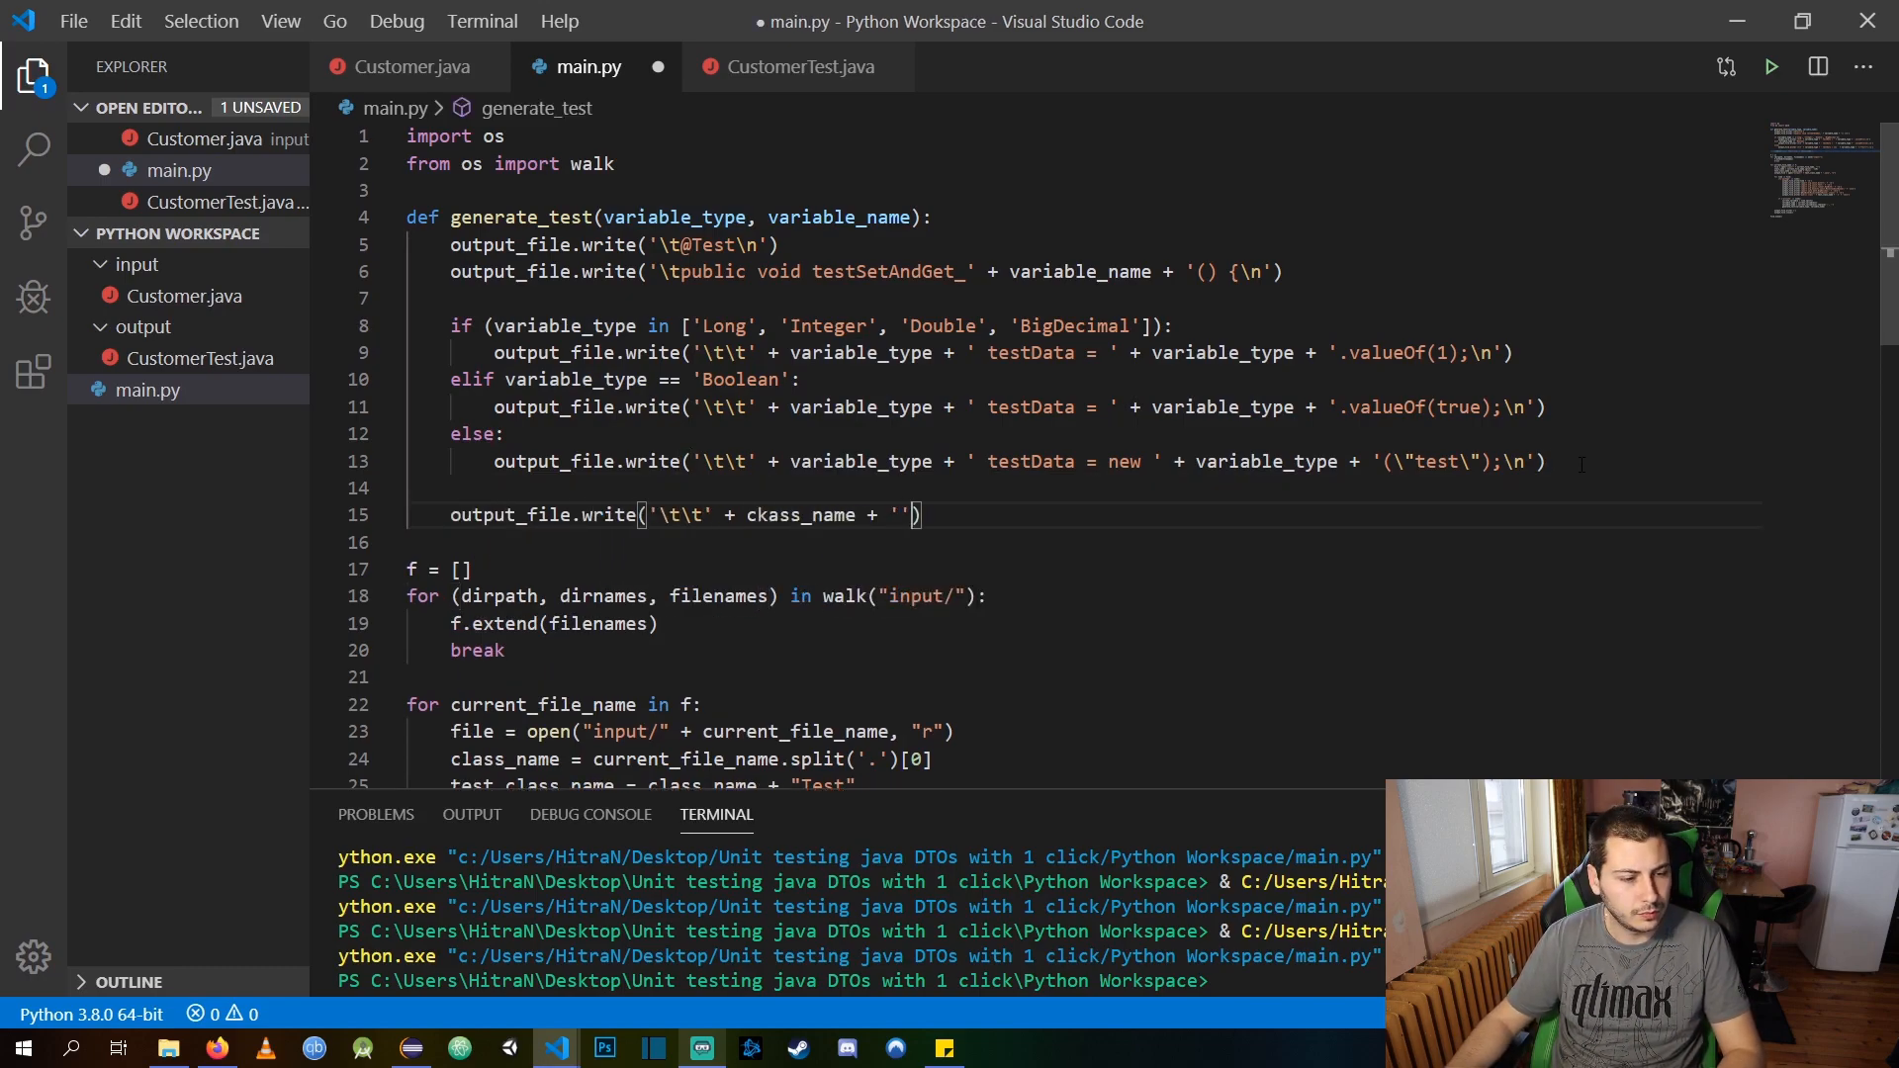
text( + class_name + '();\n)
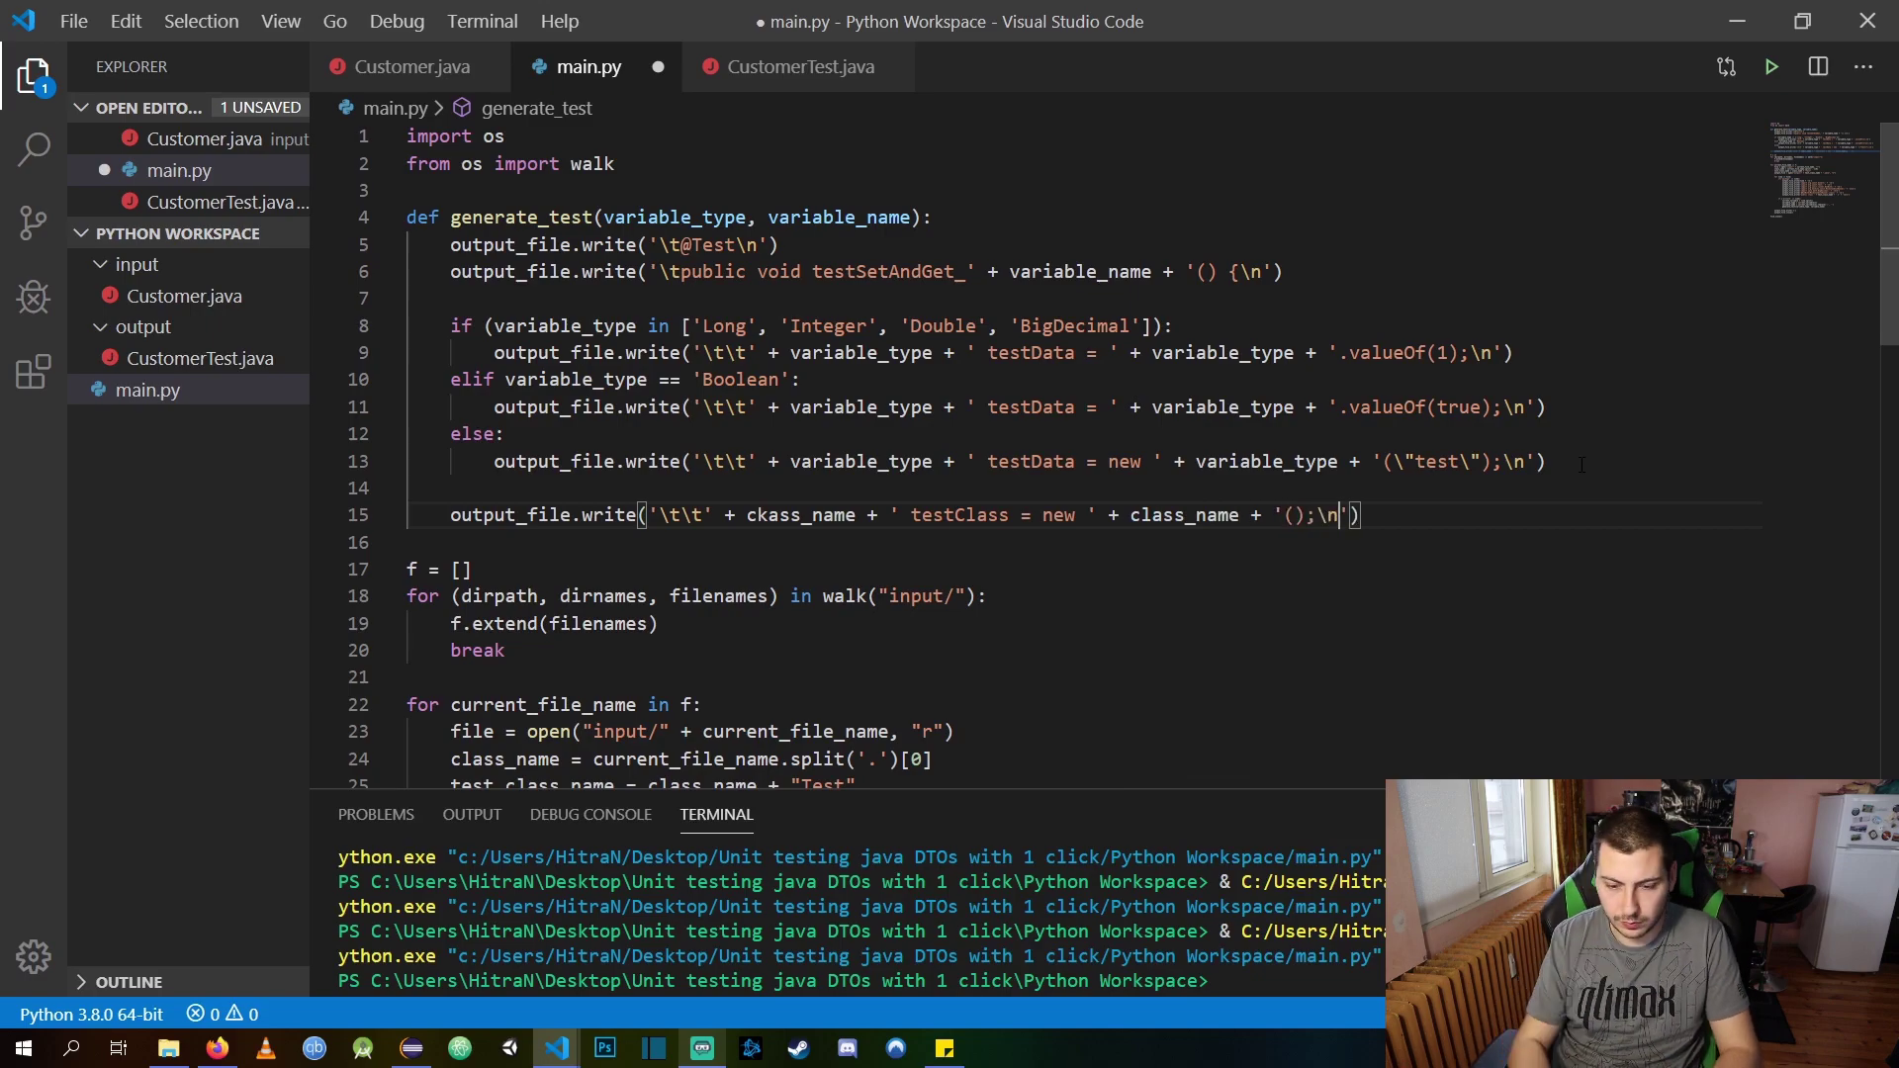
key(End)
key(Return)
text(output_file.wr)
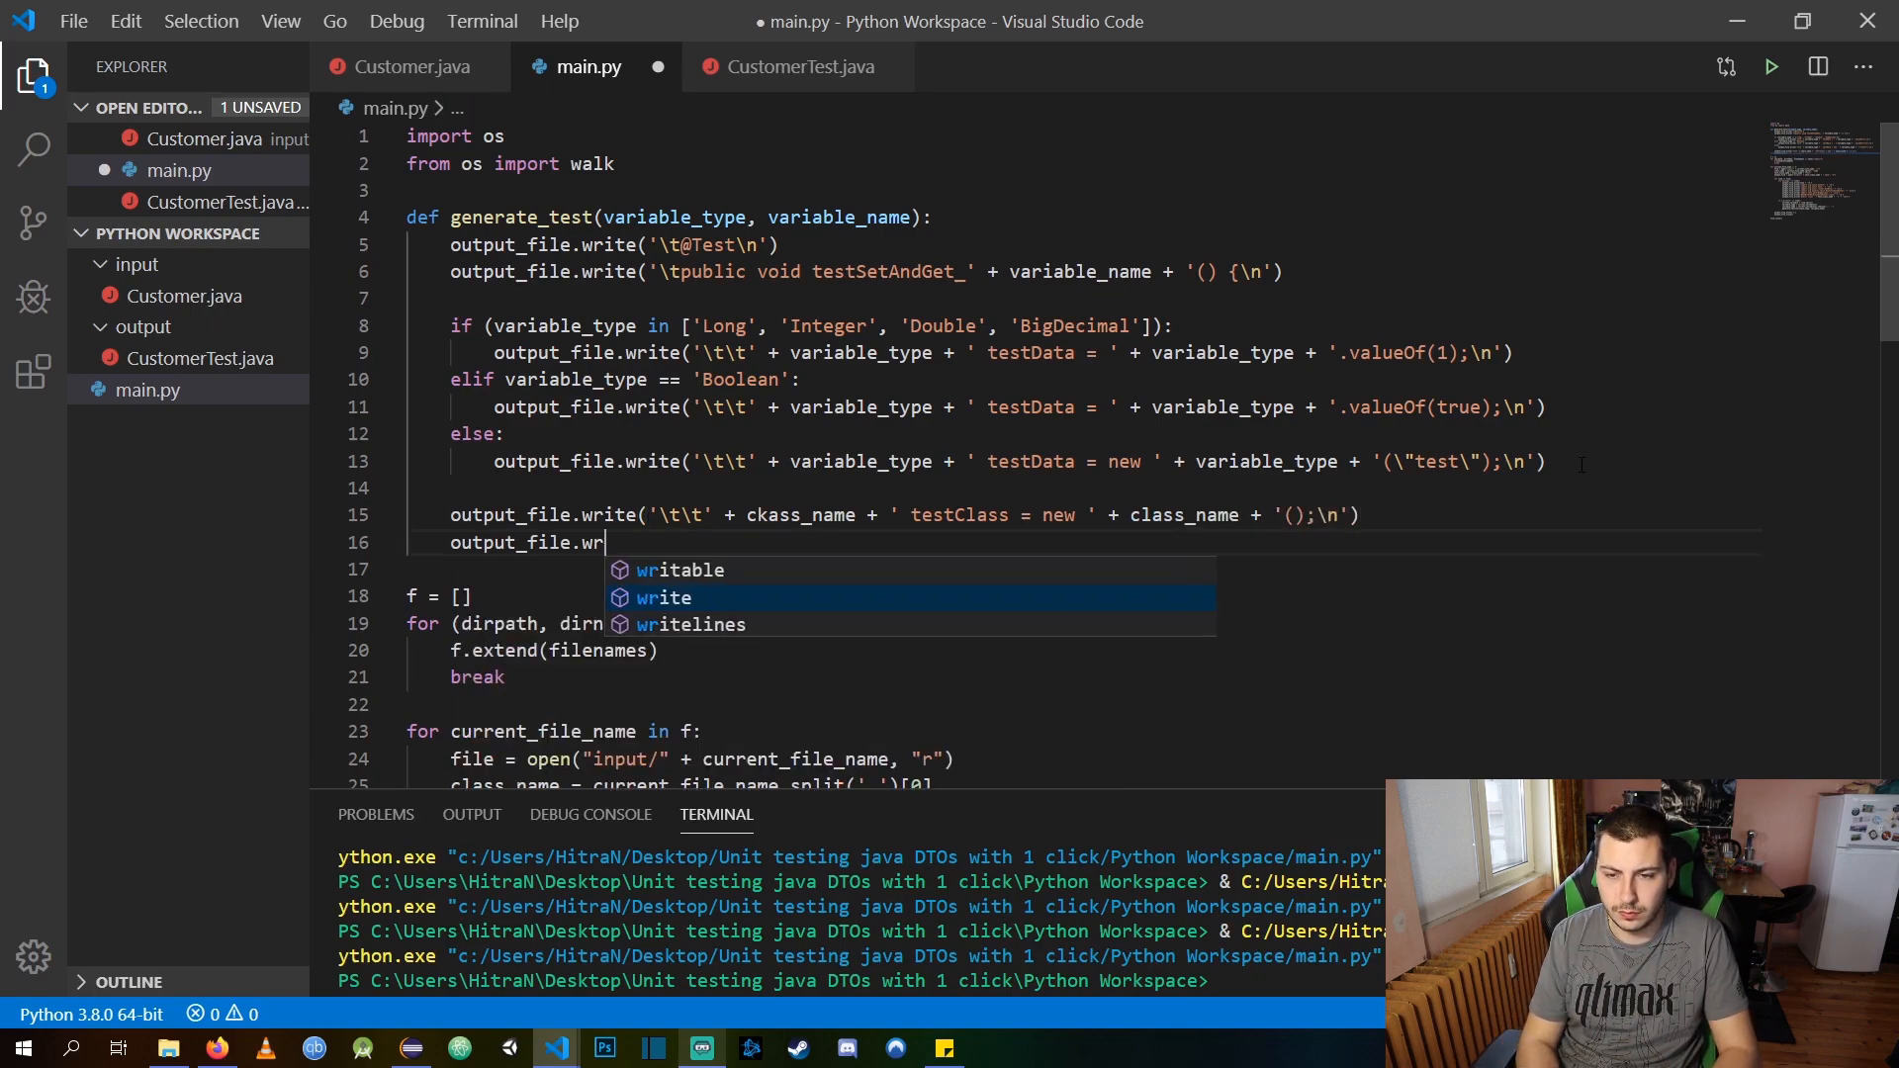
text(ite()
text( + testClass.set)
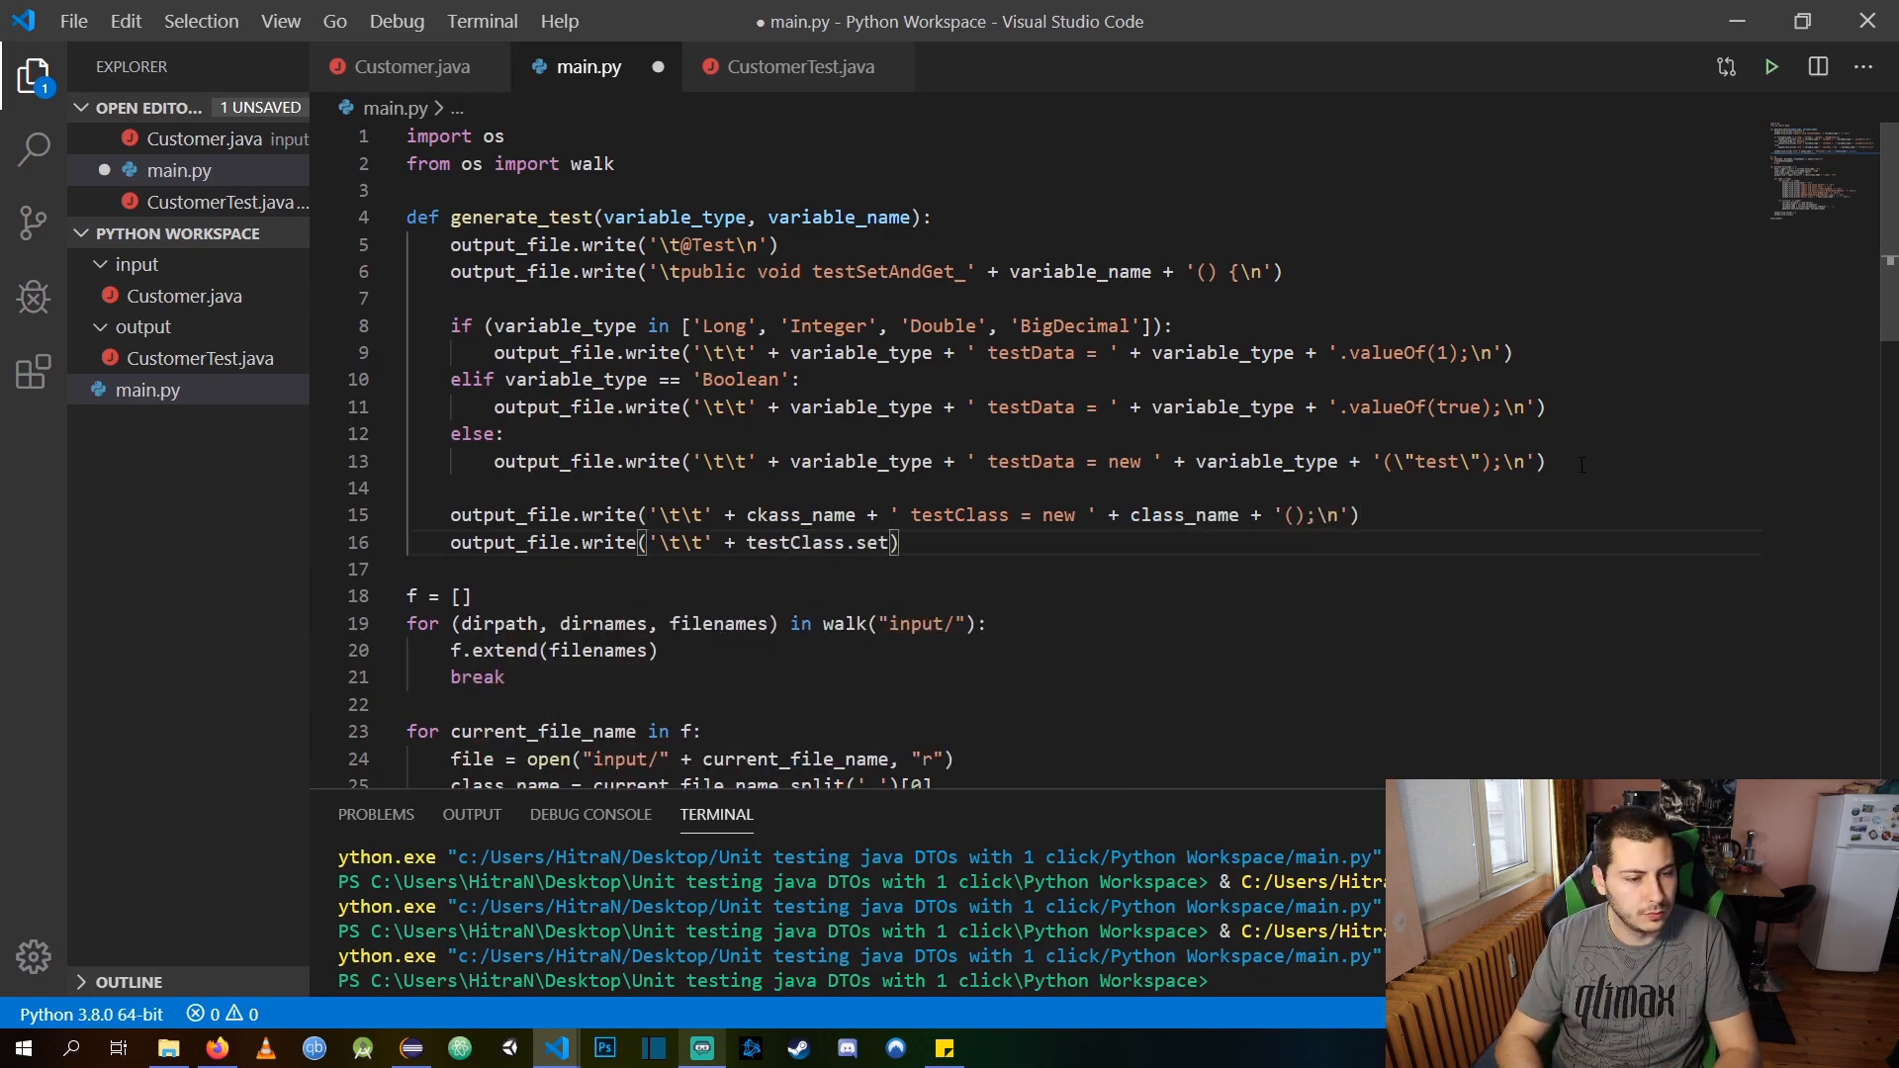
text(+ varia)
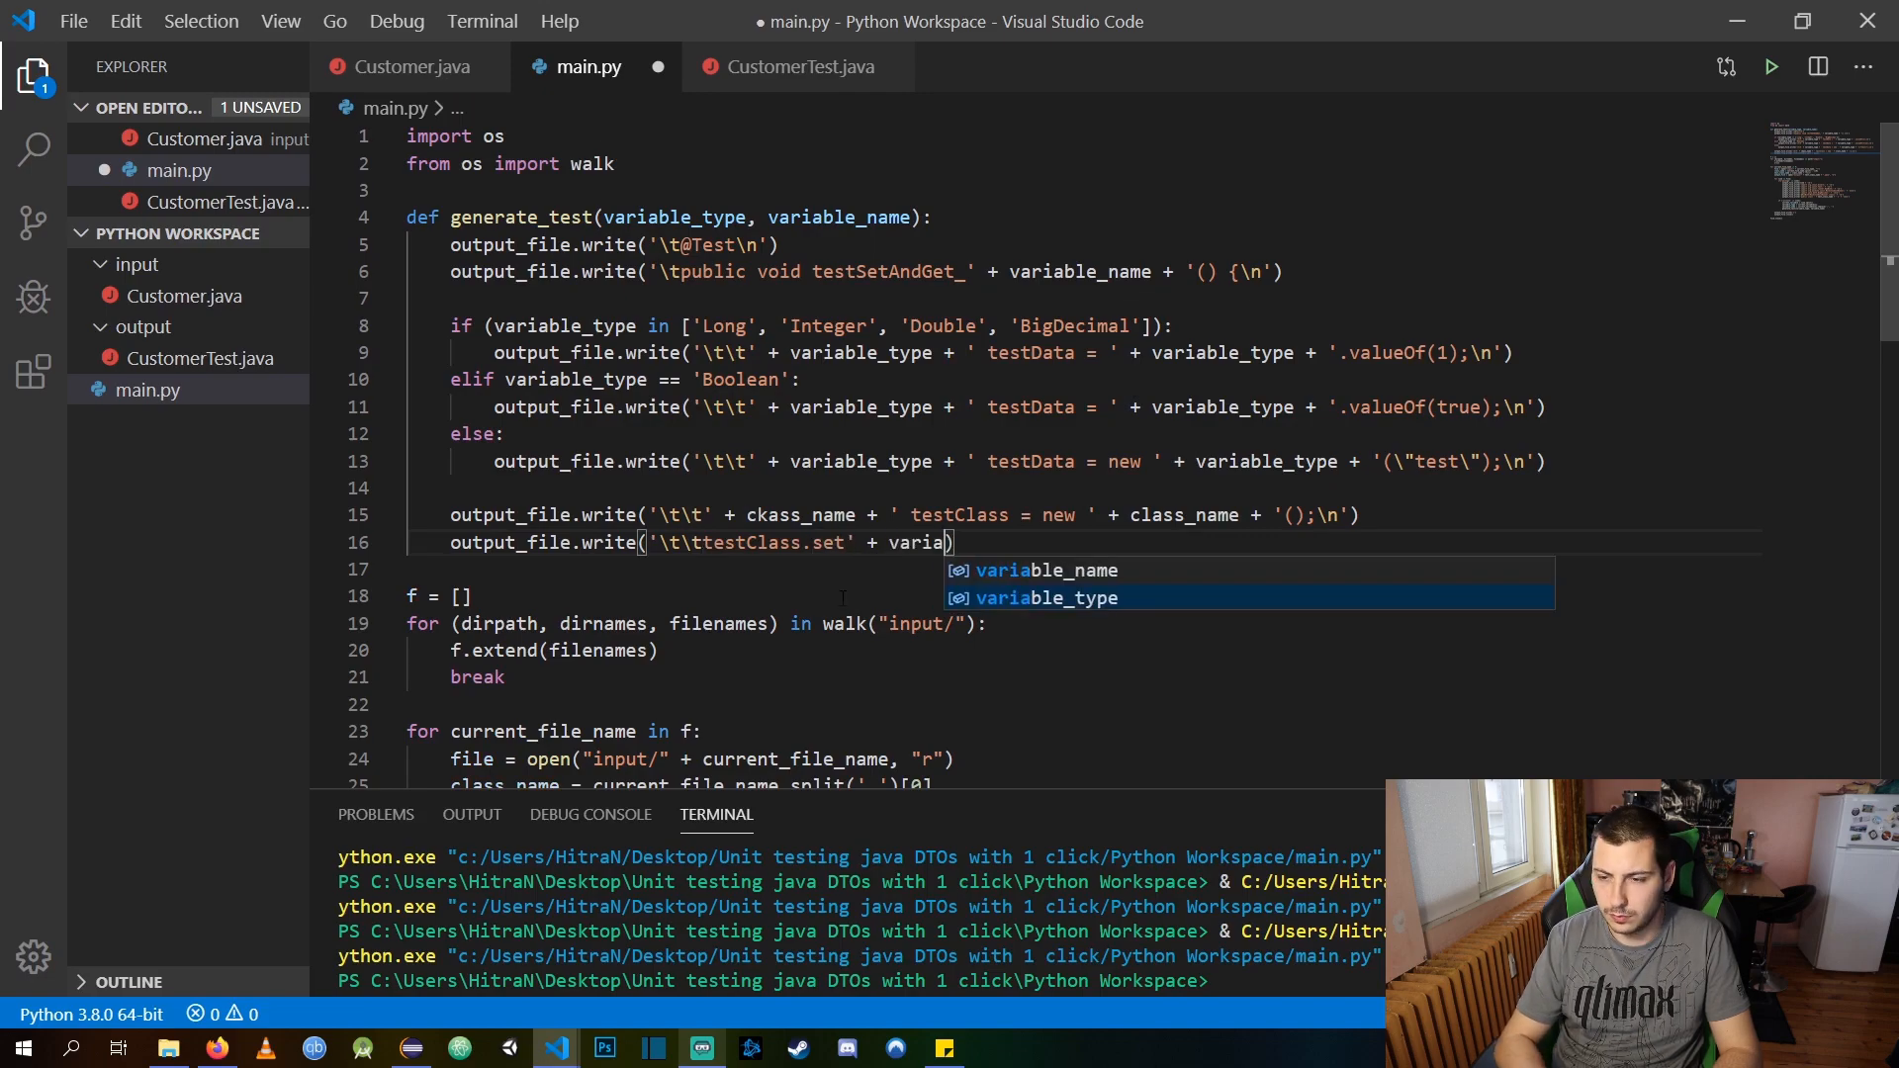
text(ble_name[0].upper() + variable)
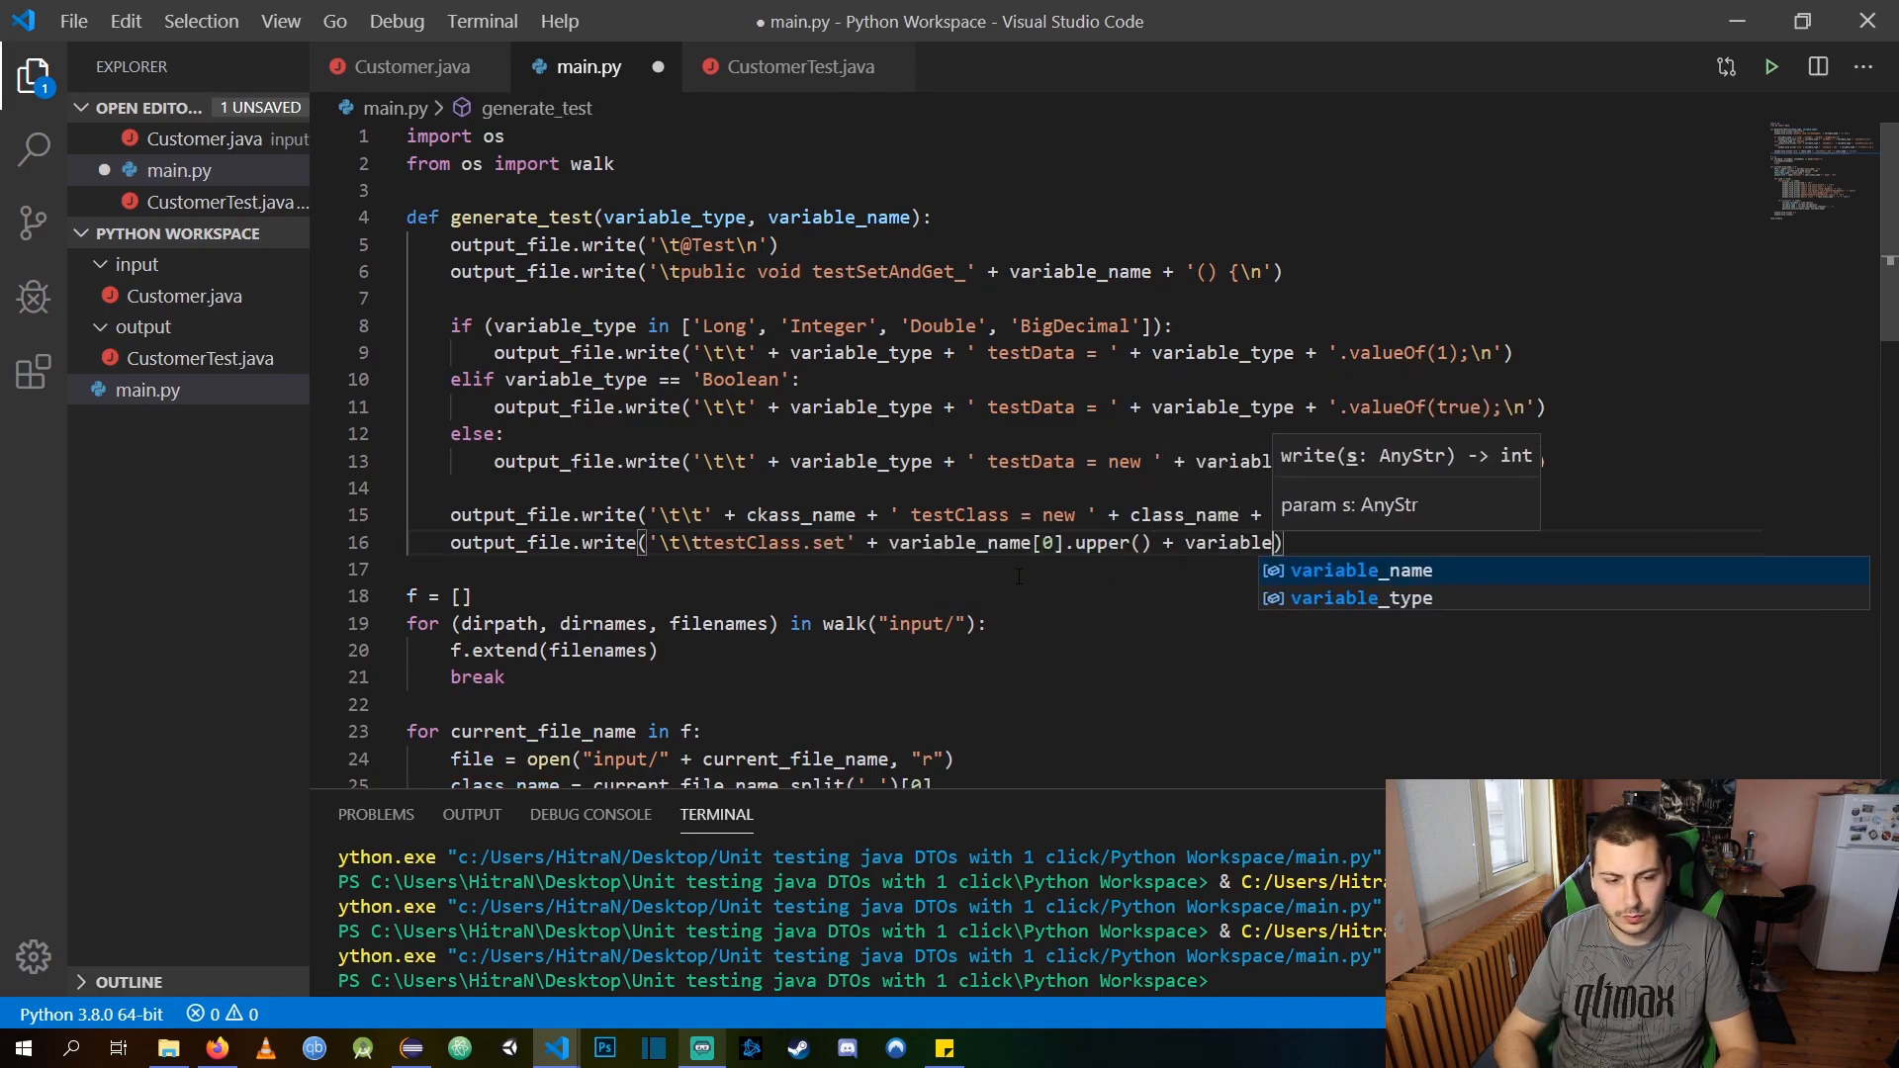
text(_type +)
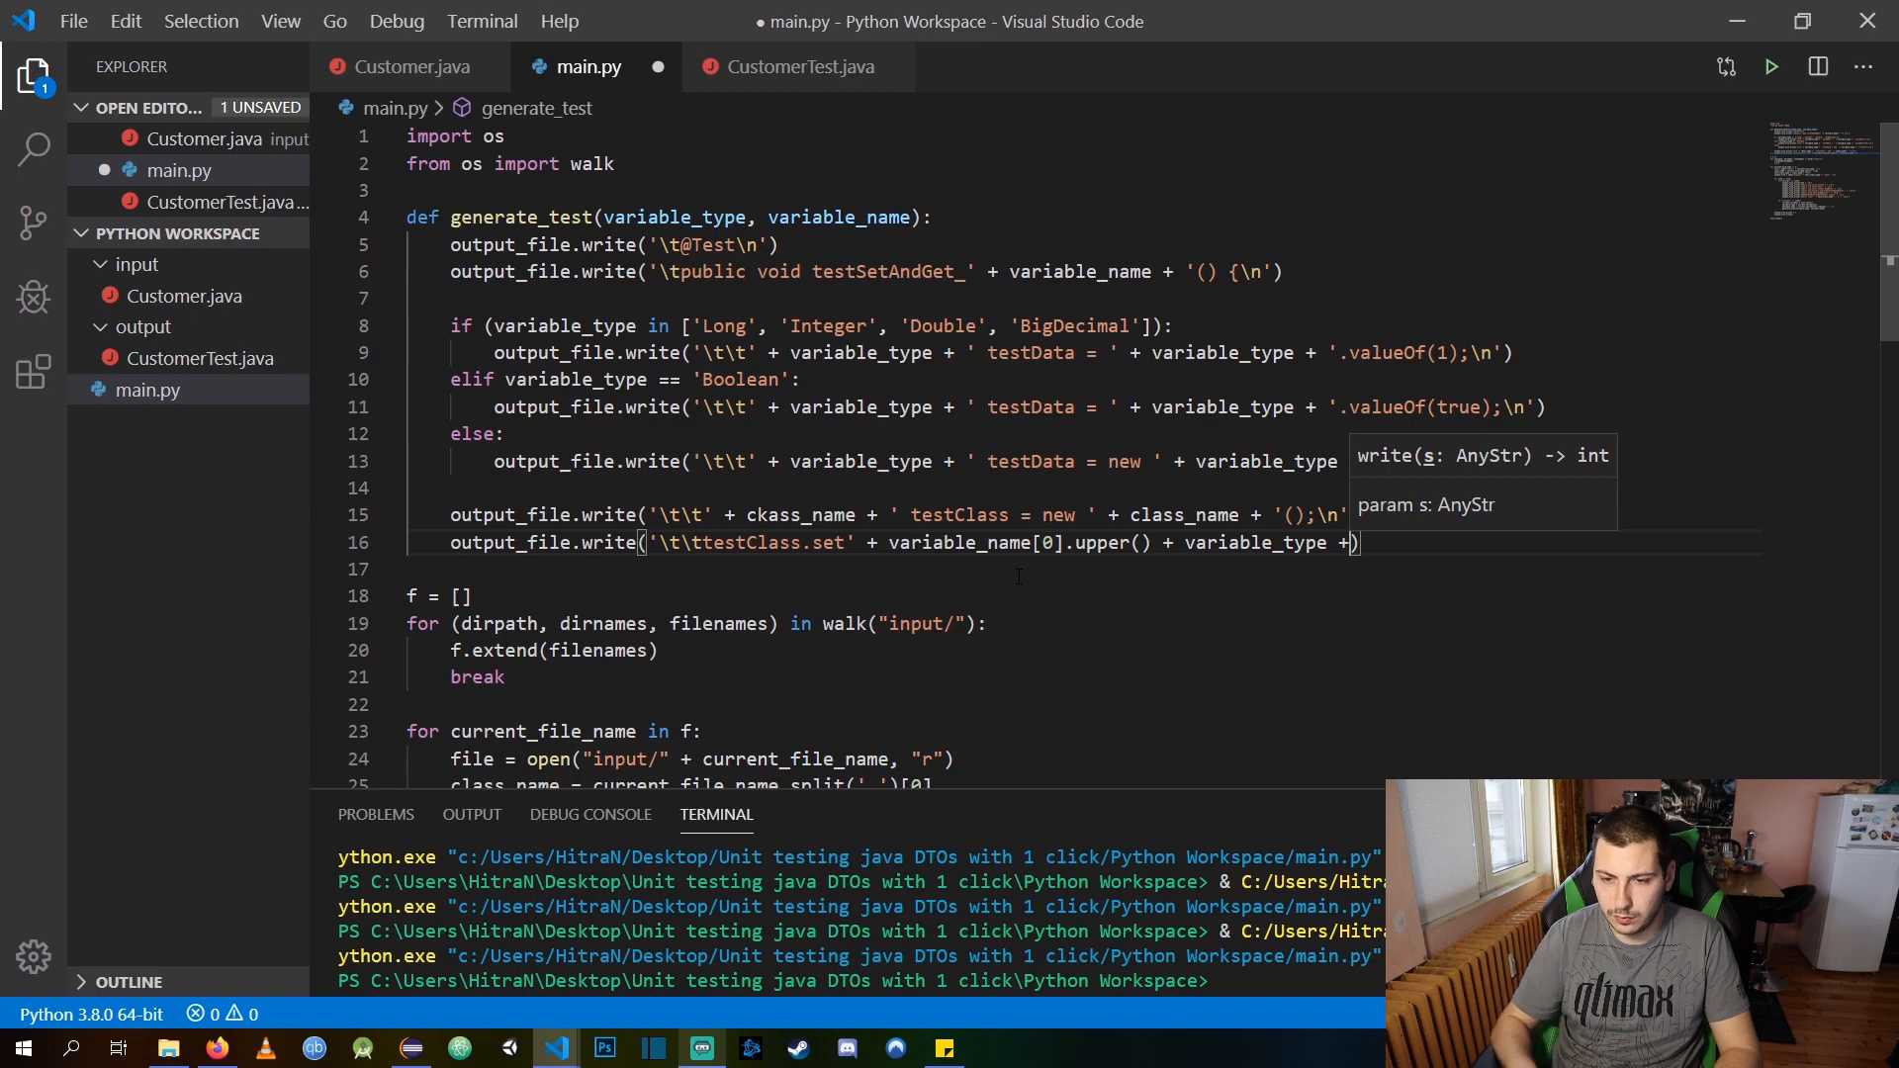
key(BackSpace)
key(BackSpace)
key(BackSpace)
text(name[1:] + '(testData)
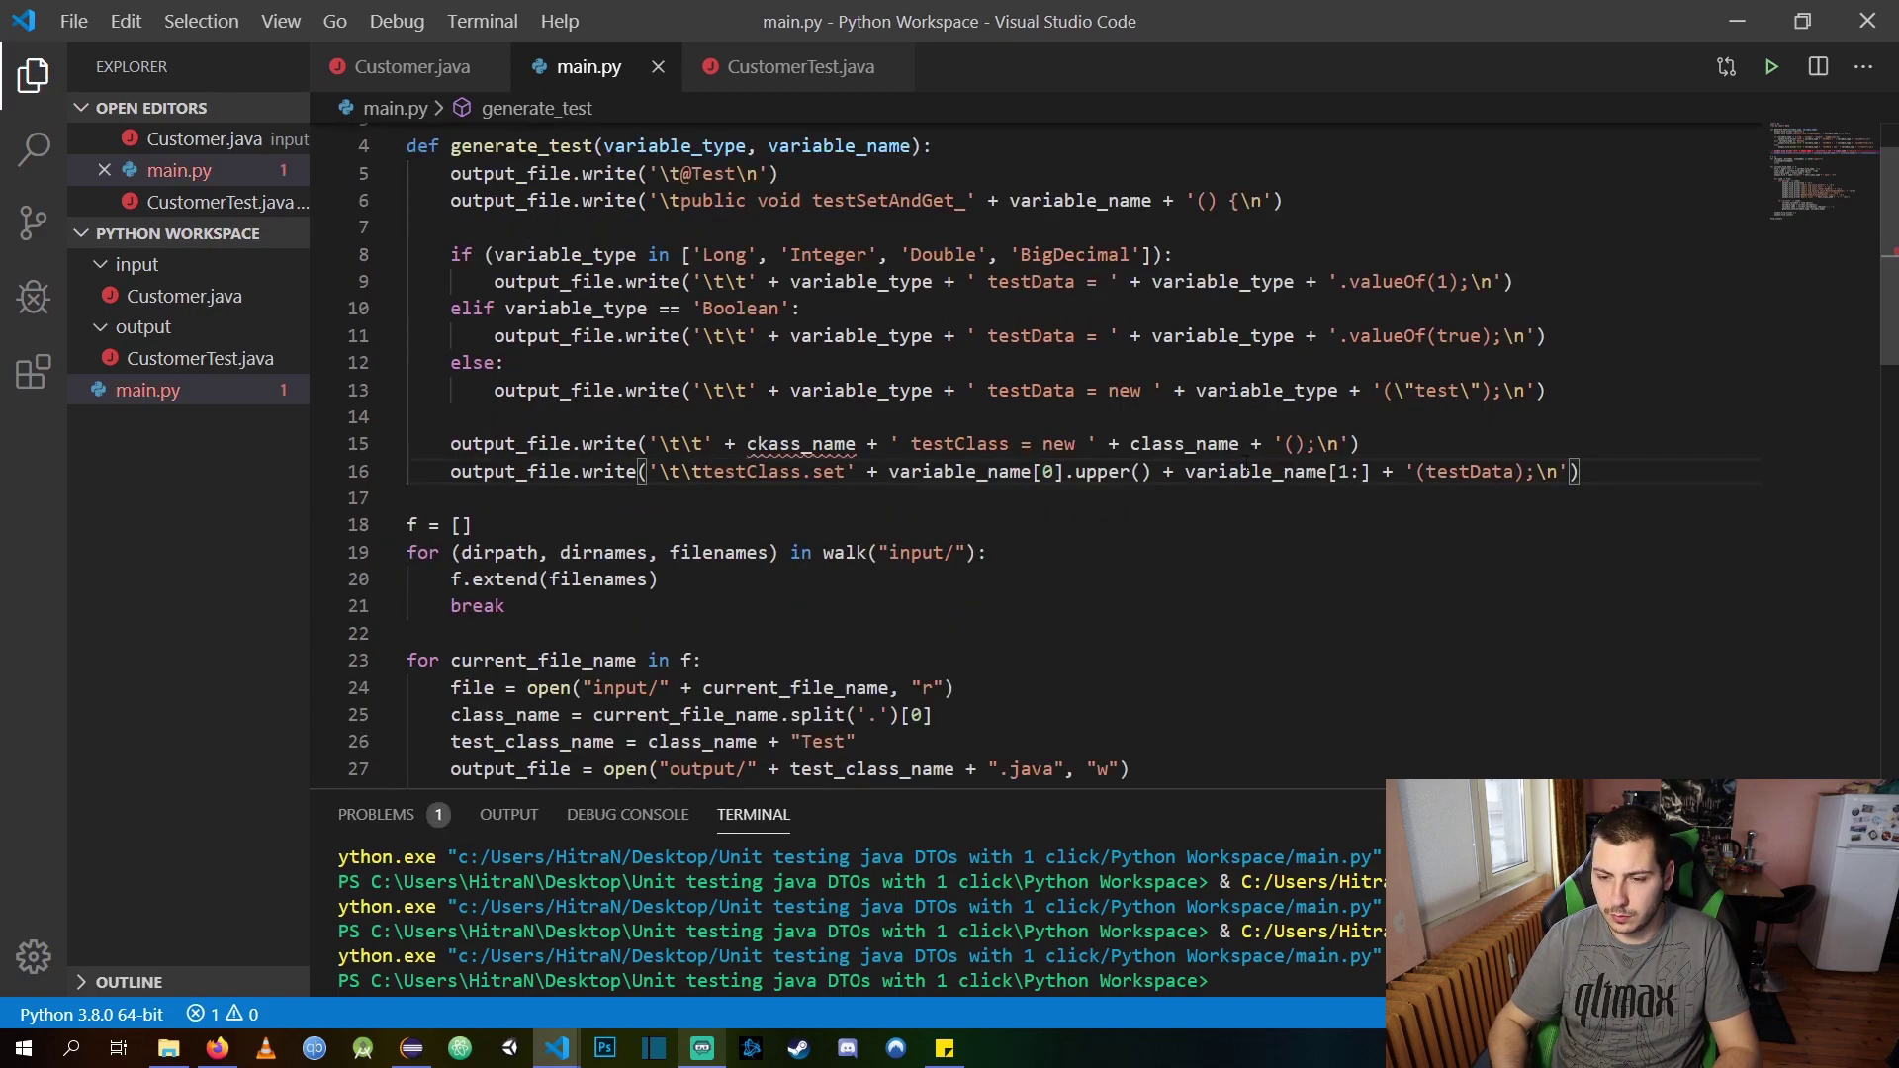
scroll(979, 446, down, 2)
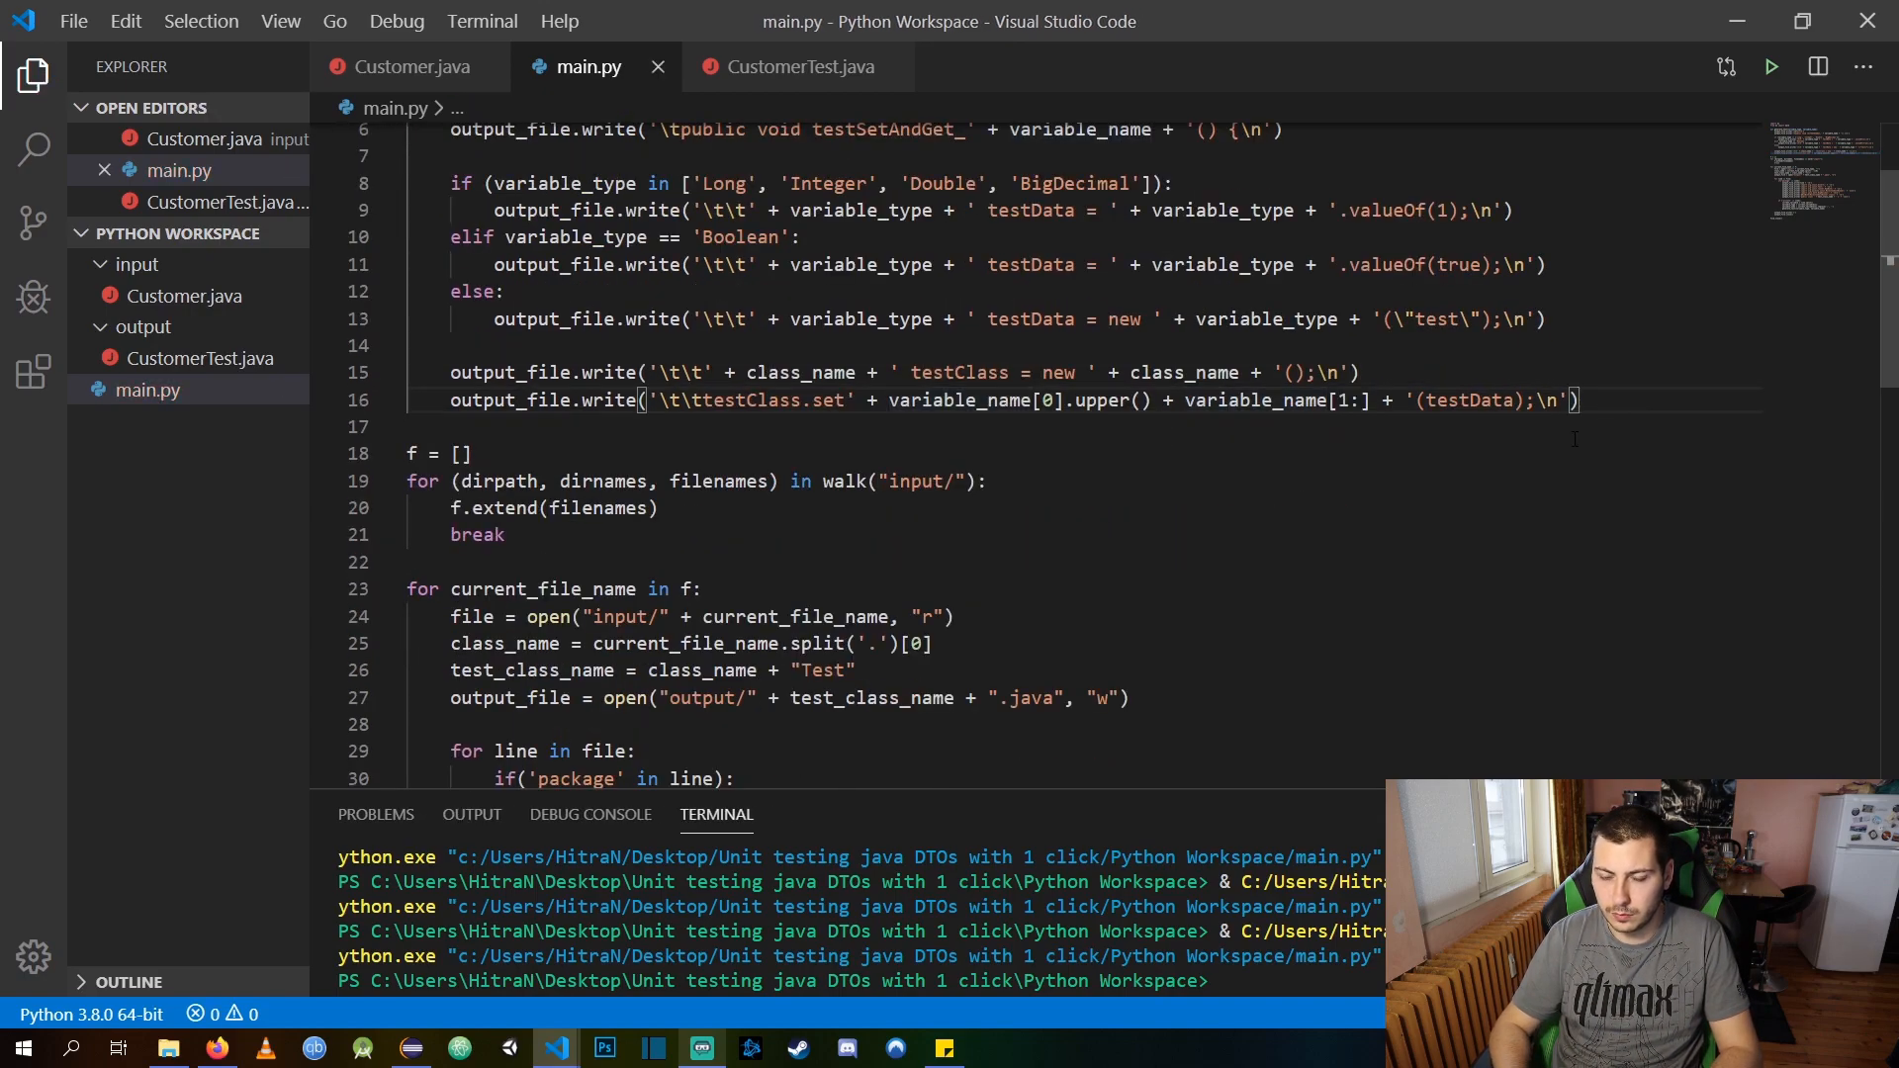
key(End)
key(Return)
key(ctrl+s)
Step: Add the getter testResult write line reusing the capitalised variable-name expression, and save
click(199, 358)
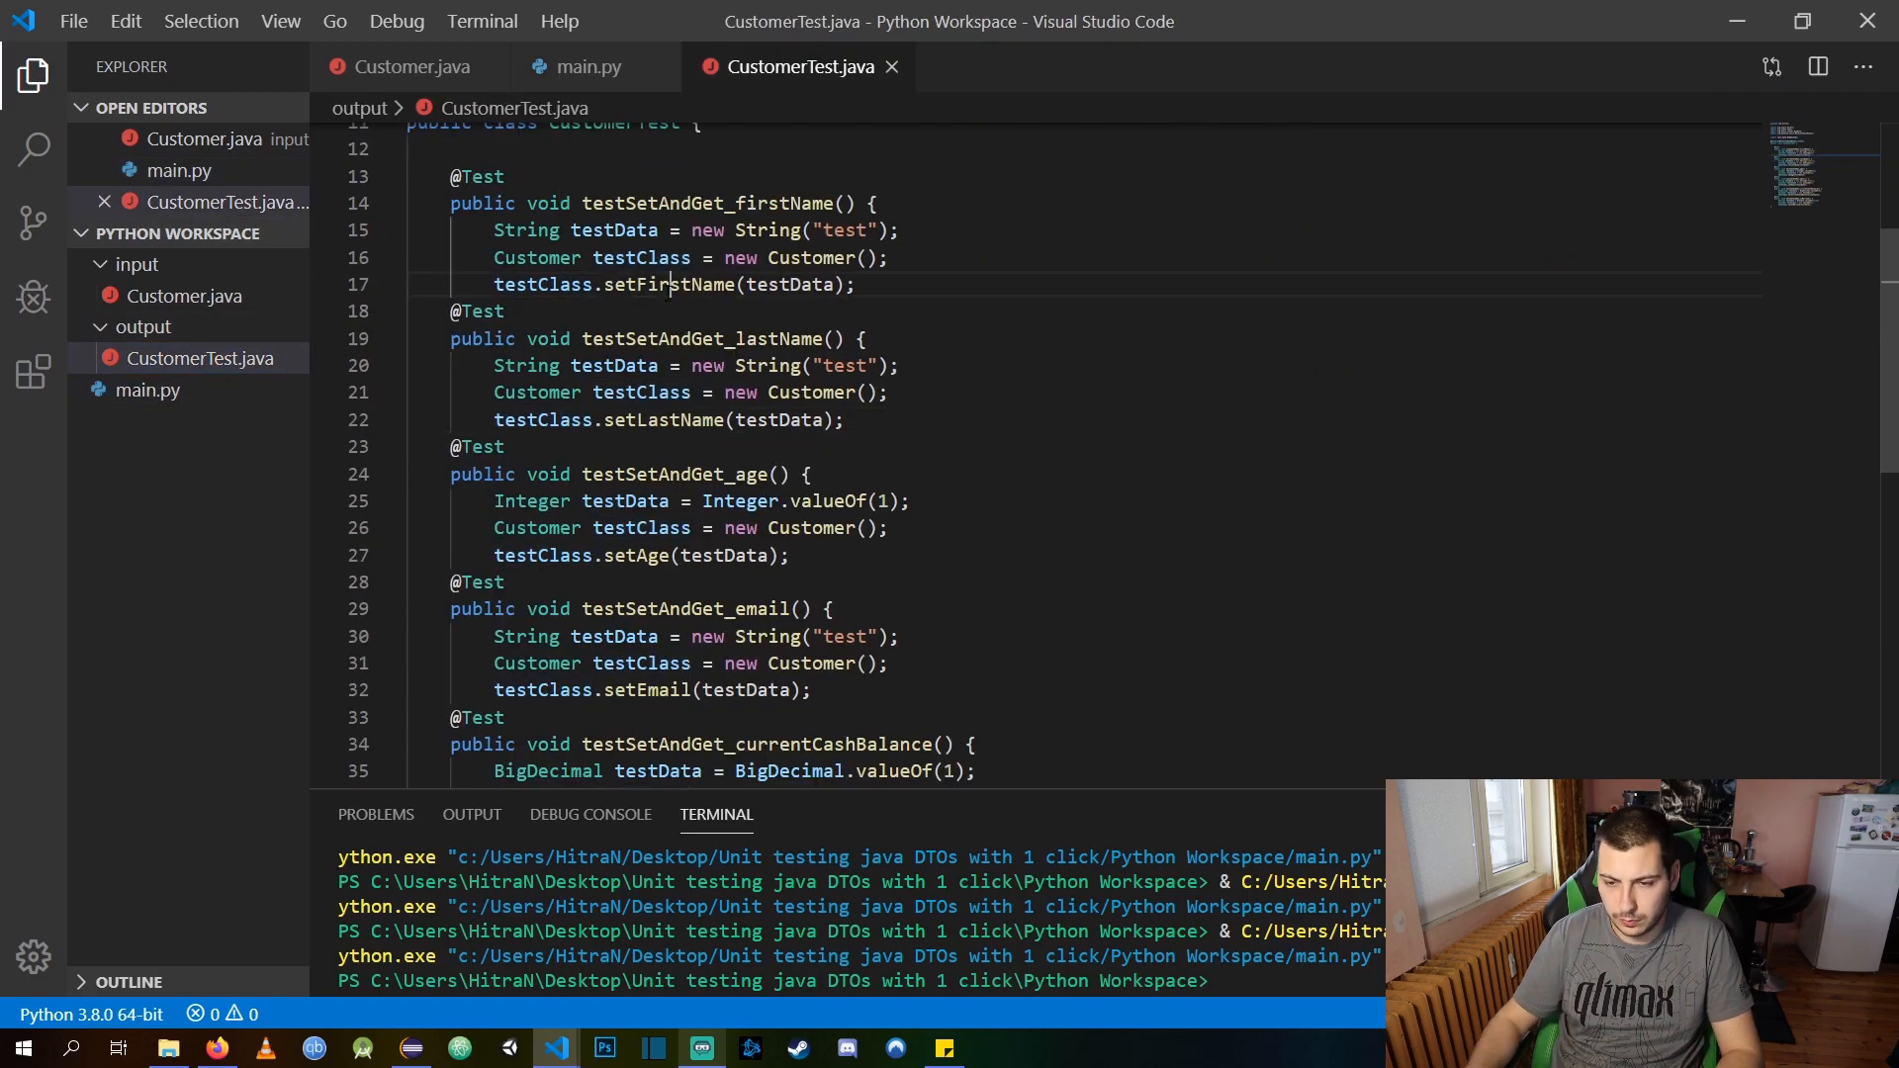
key(ctrl+Tab)
text(output_file.write('\t\t')
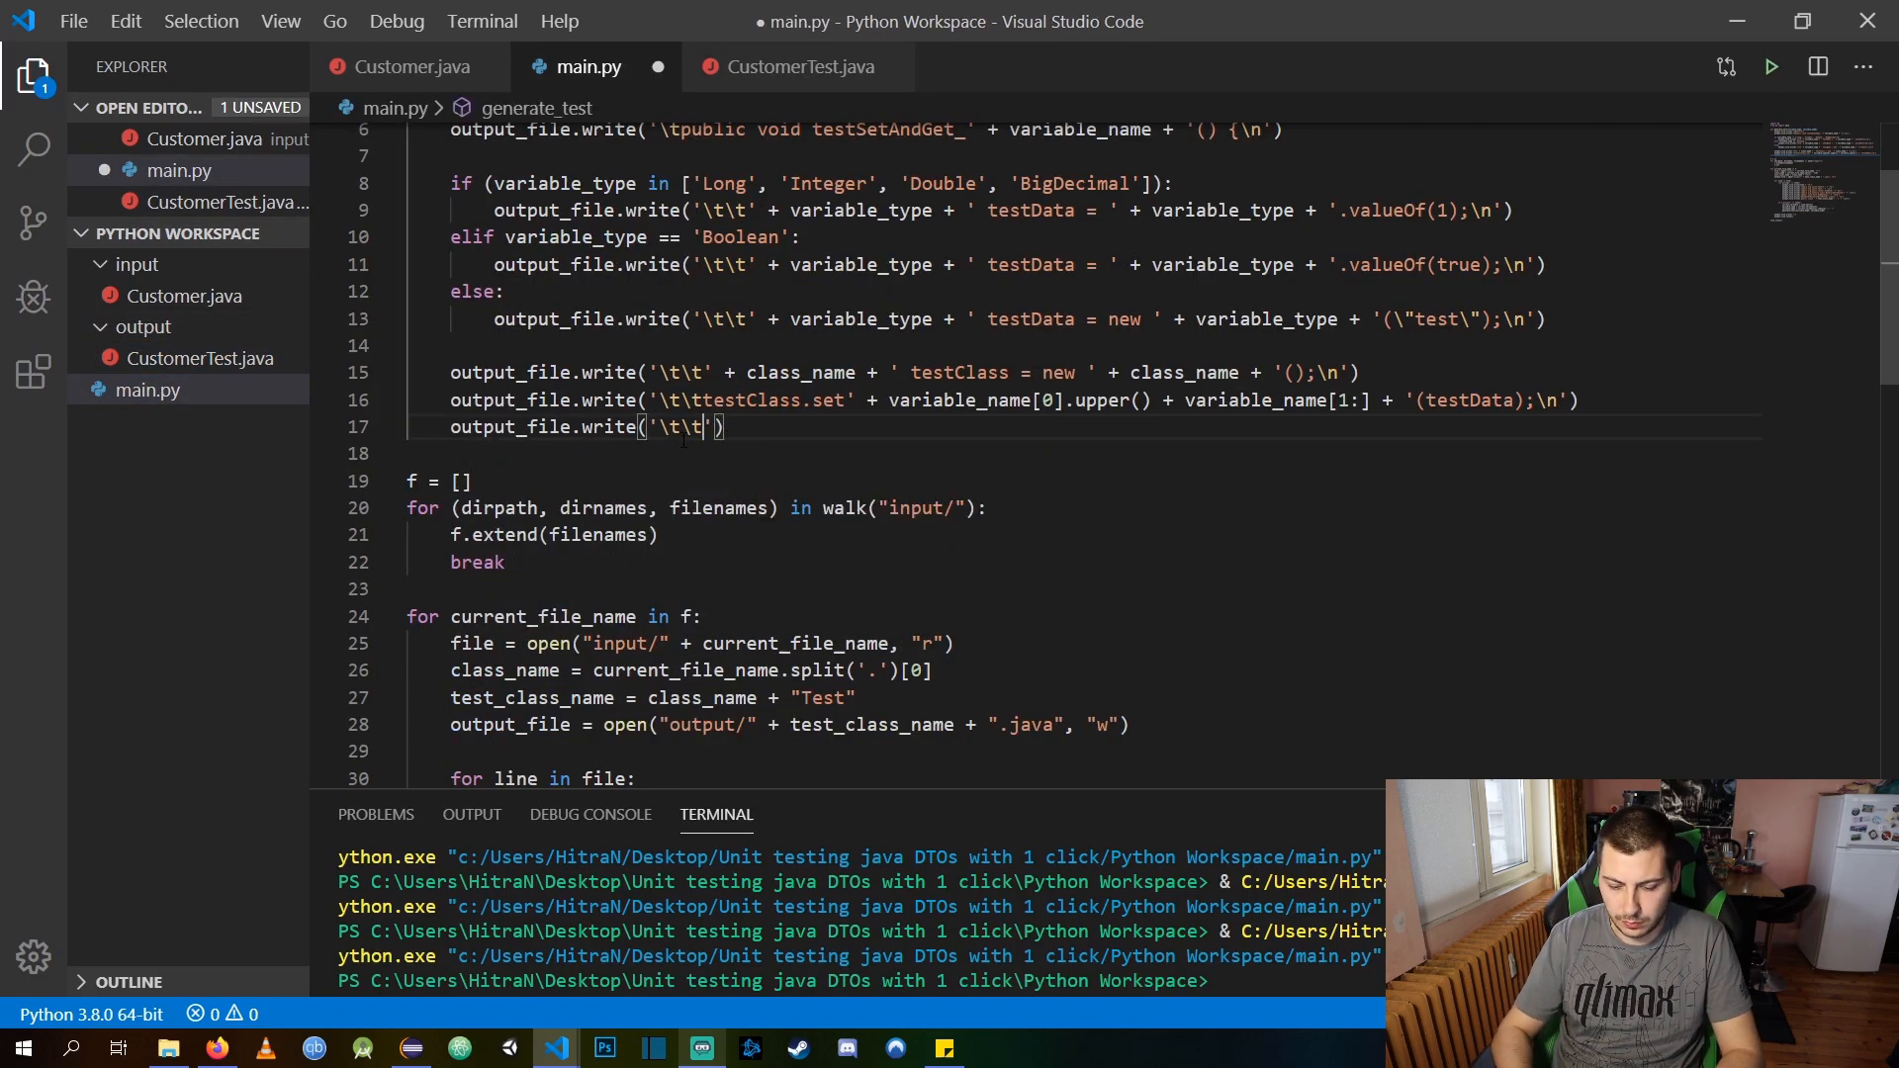
text( + variable_type + ' testResul)
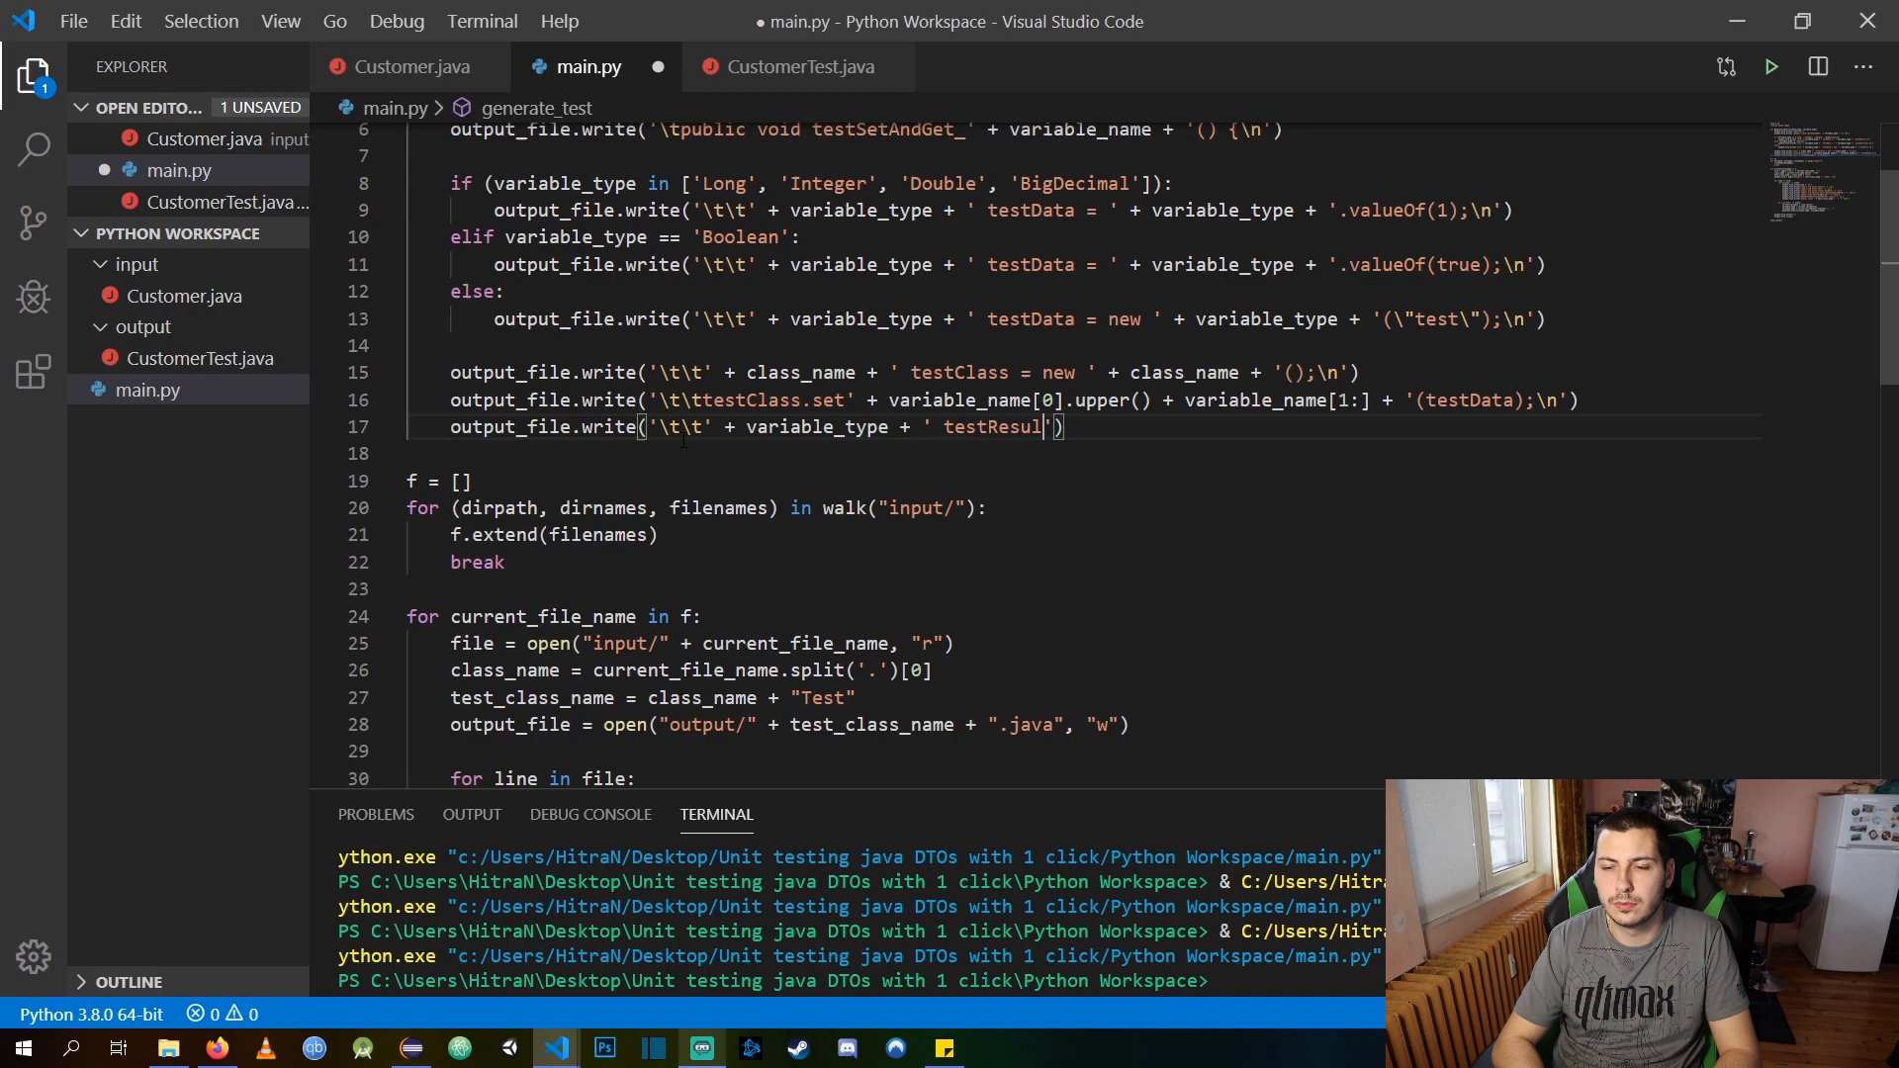
drag(869, 399, 1389, 399)
key(ctrl+c)
click(1241, 427)
key(ctrl+v)
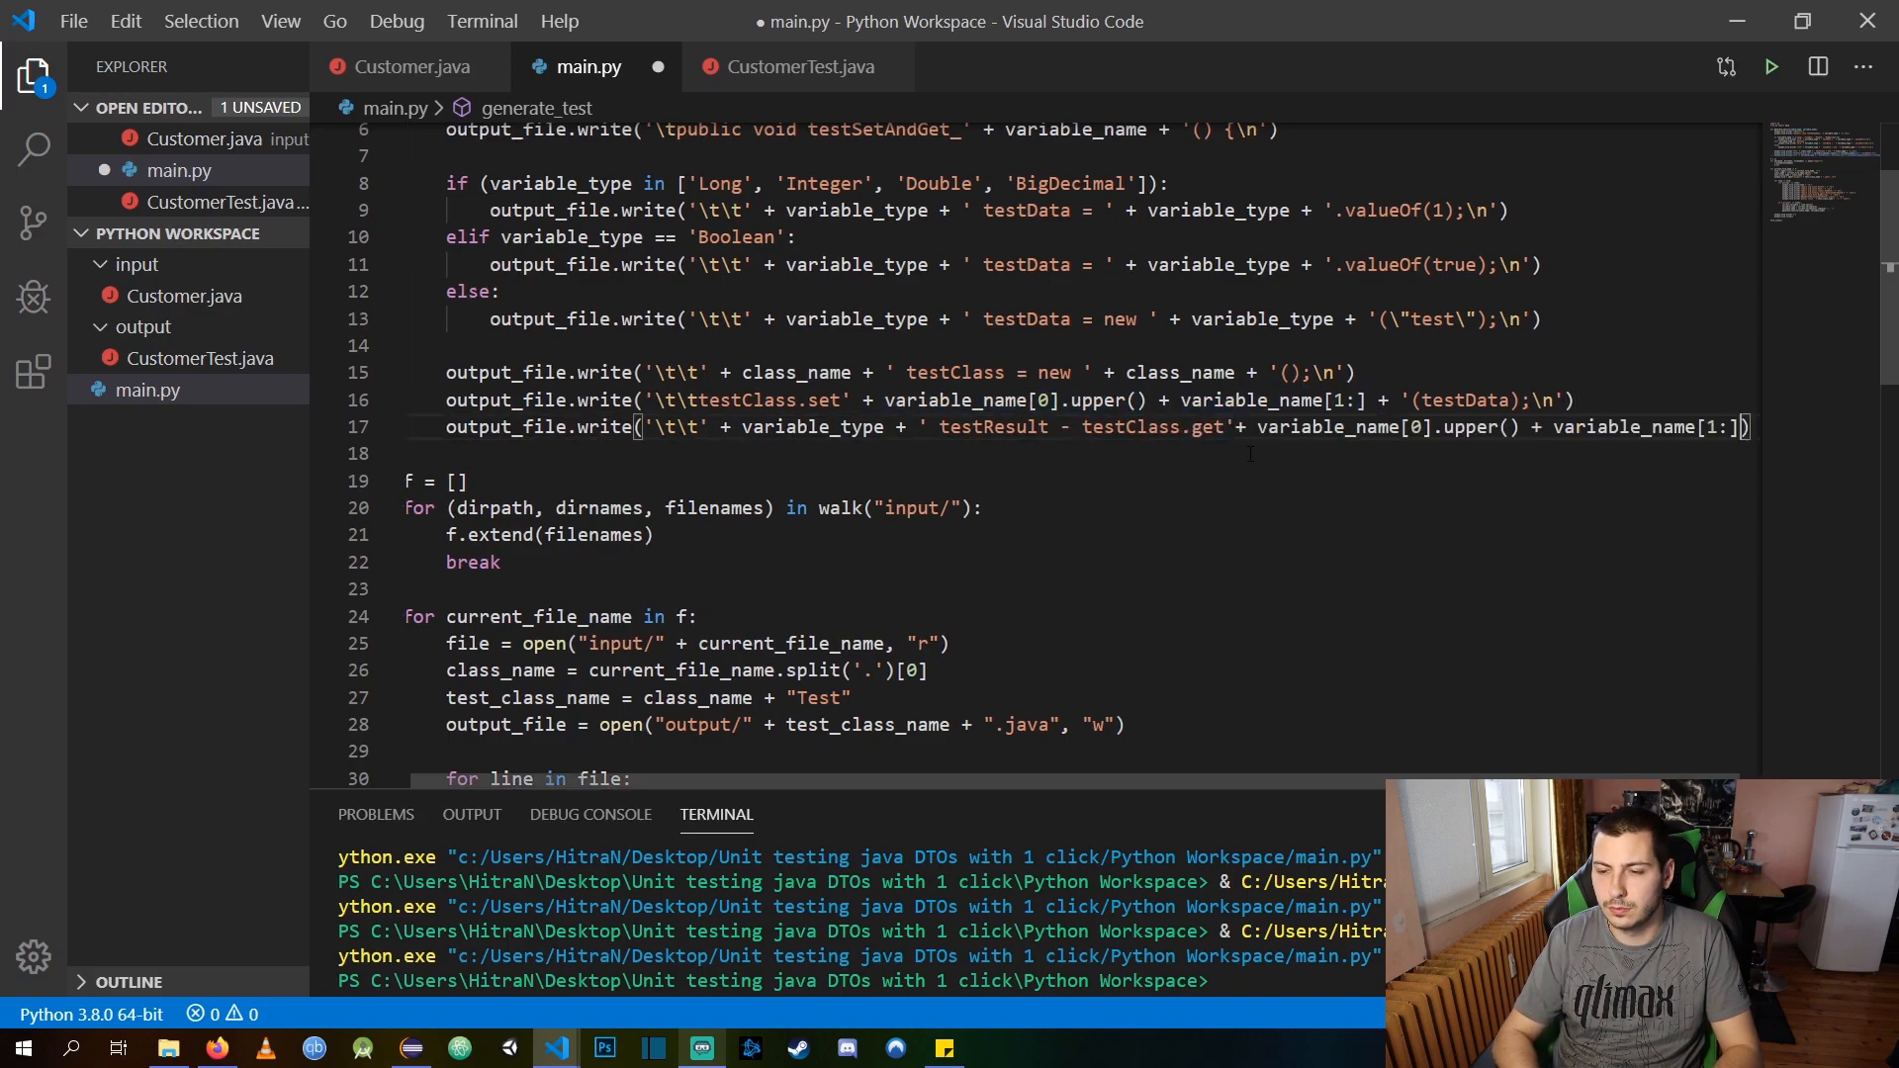
text(+ '(); ')
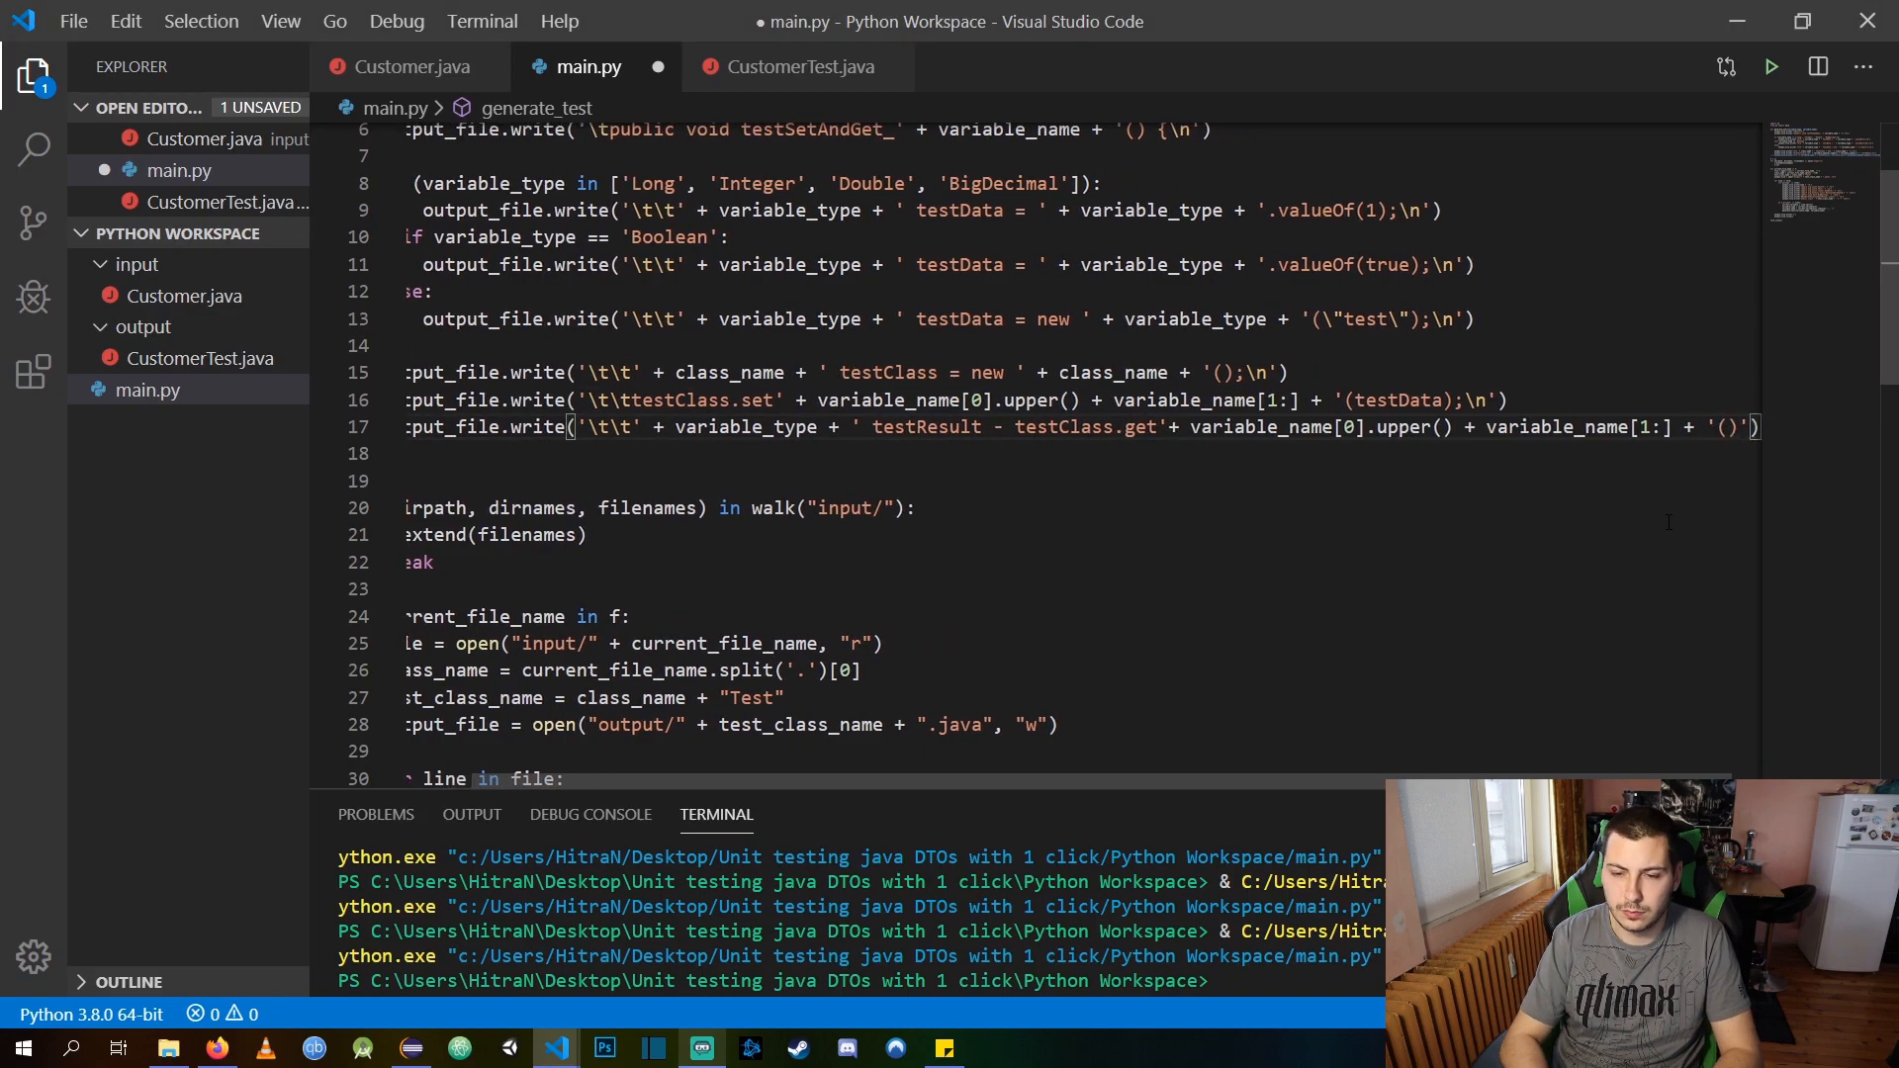
key(ctrl+s)
Step: Add the Assert.assertEquals(testResult, testData) and closing brace write lines
key(Return)
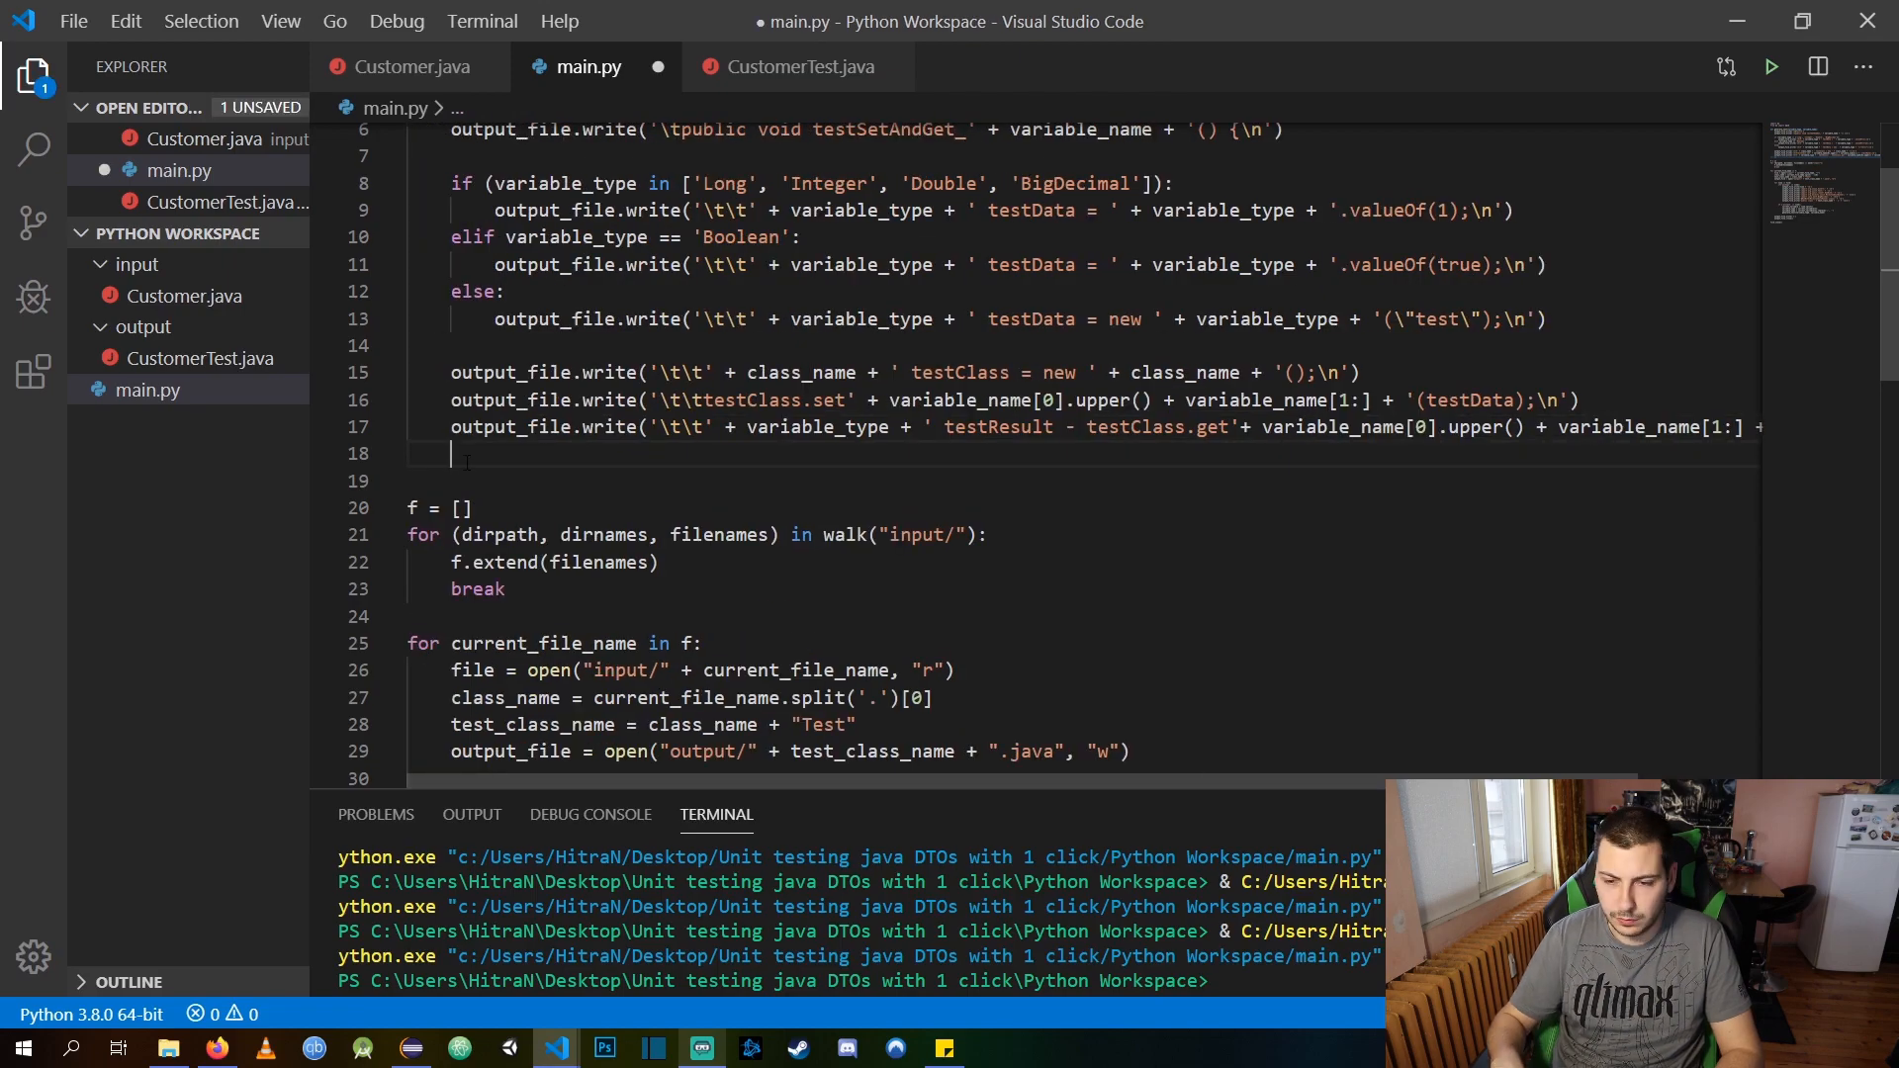
text(.write('		')
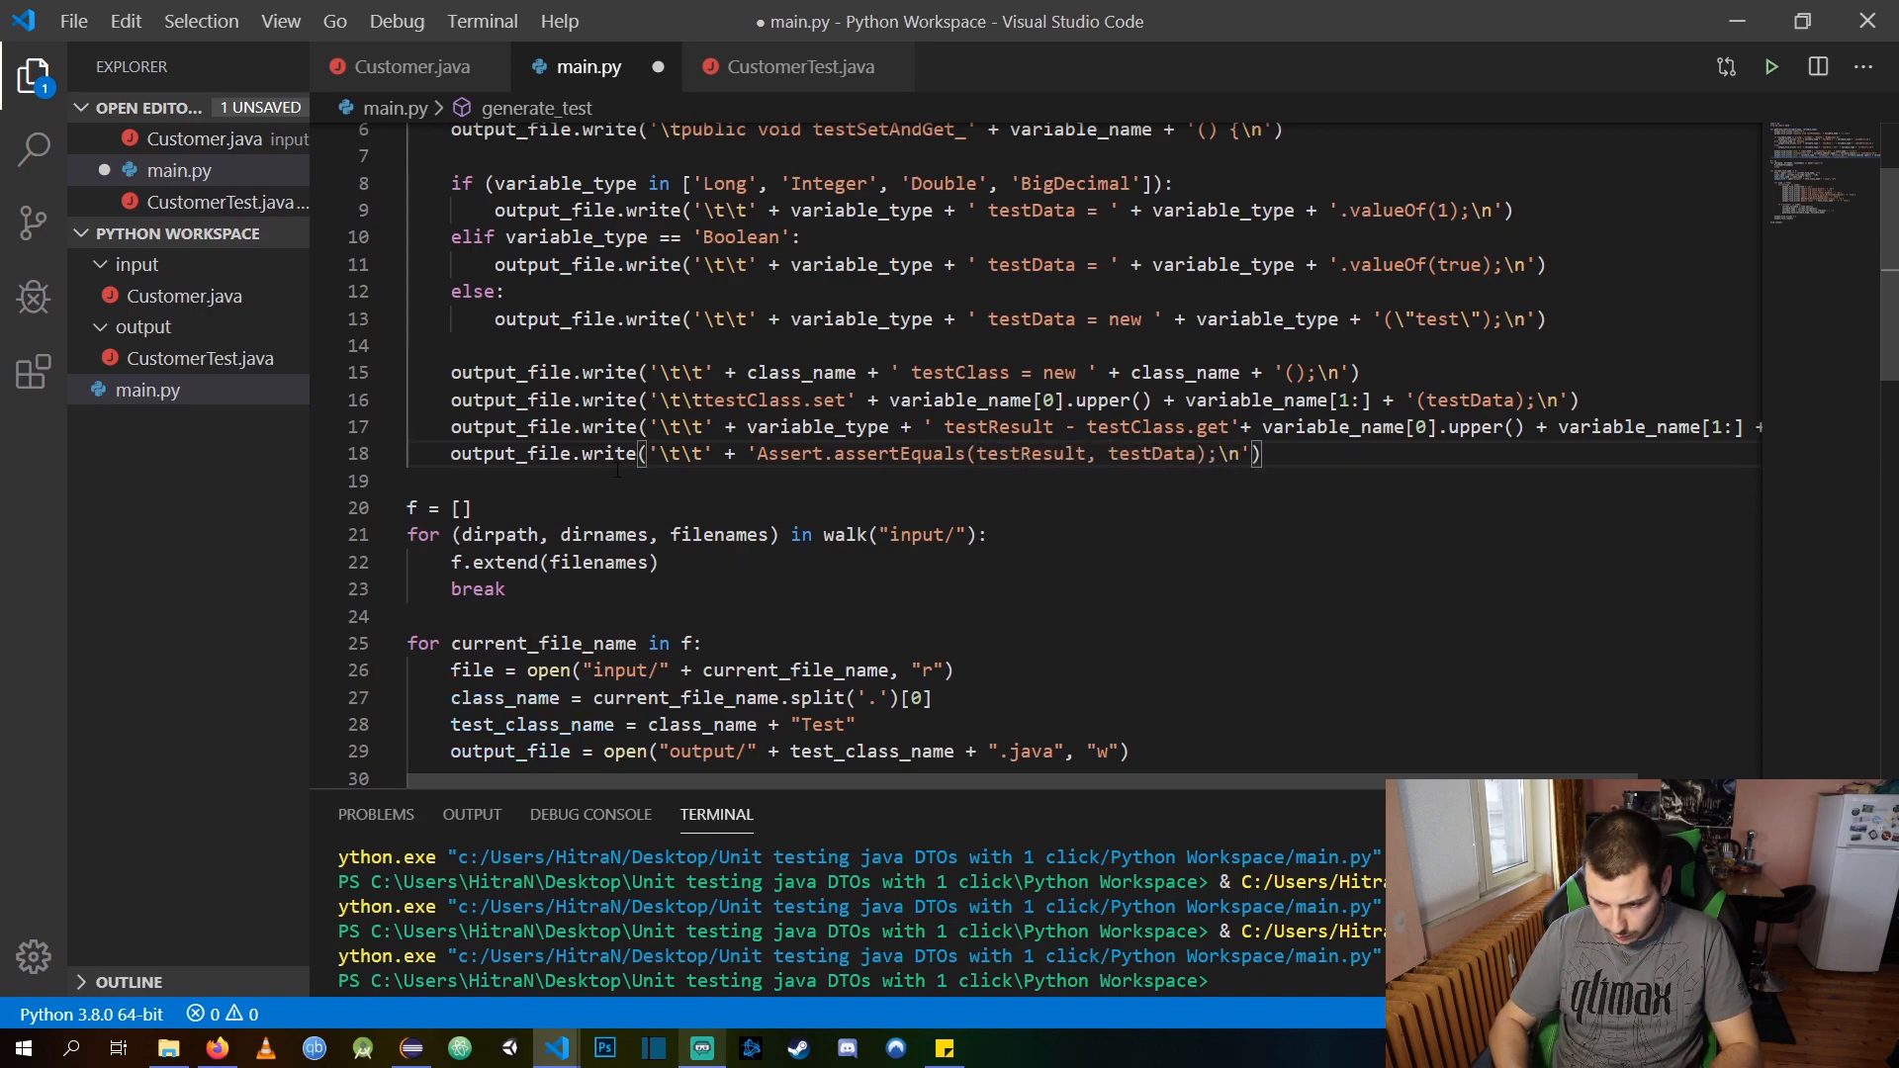
key(Return)
text(output_file.write)
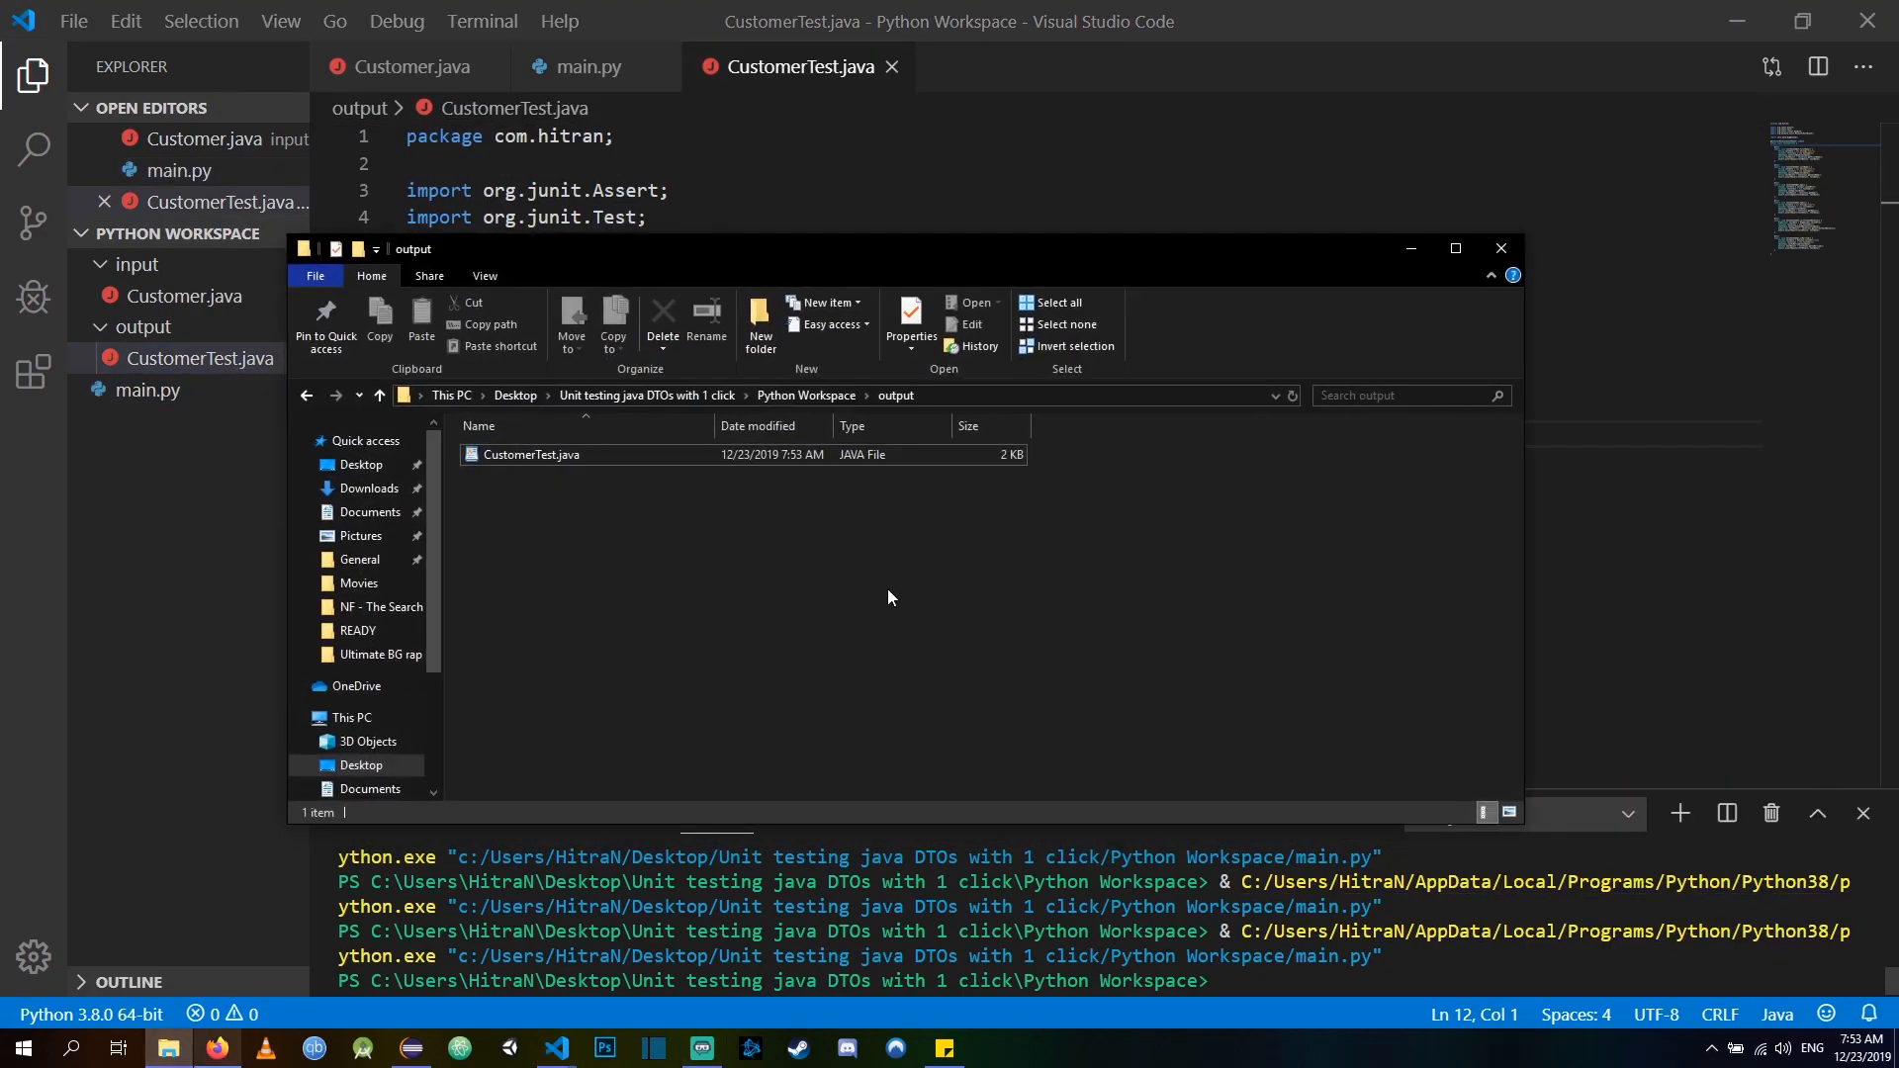
Step: Copy CustomerTest.java into the Eclipse test package, overwriting, and inspect the first test's lines
click(547, 455)
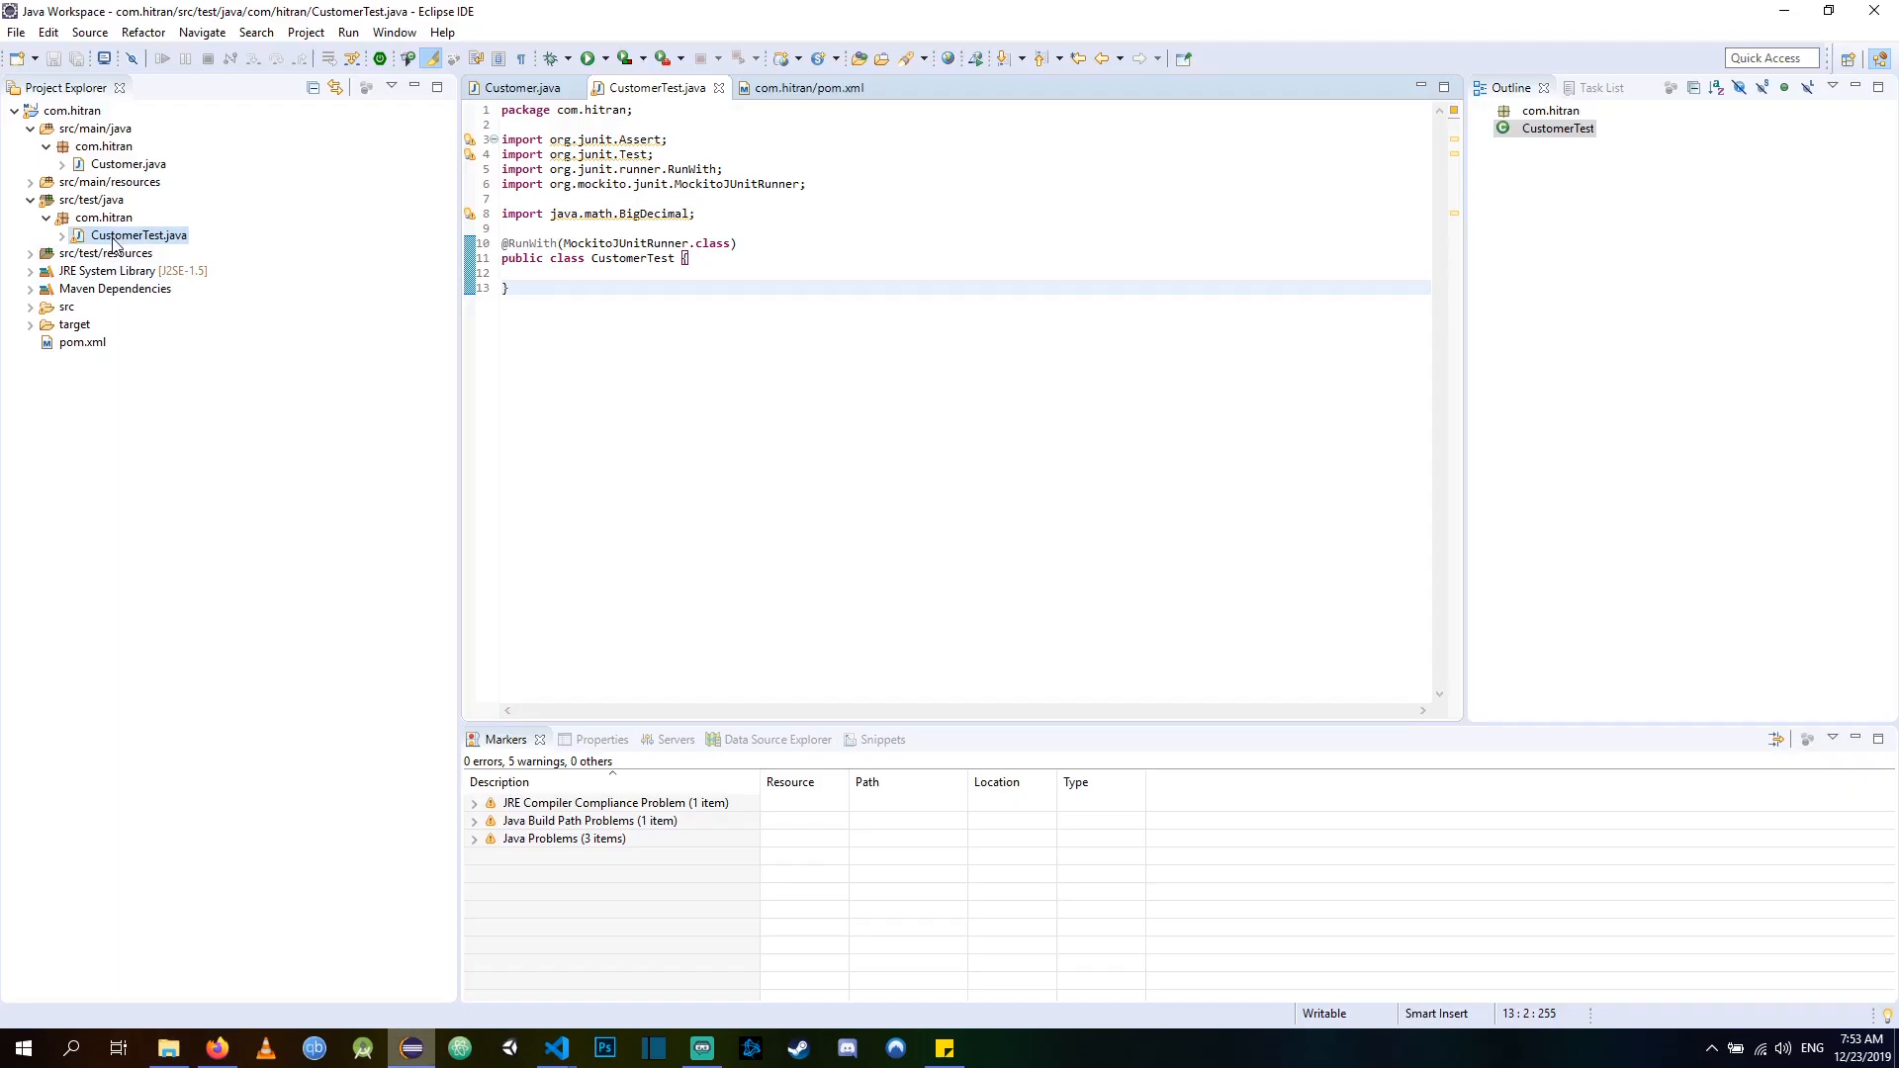
click(945, 535)
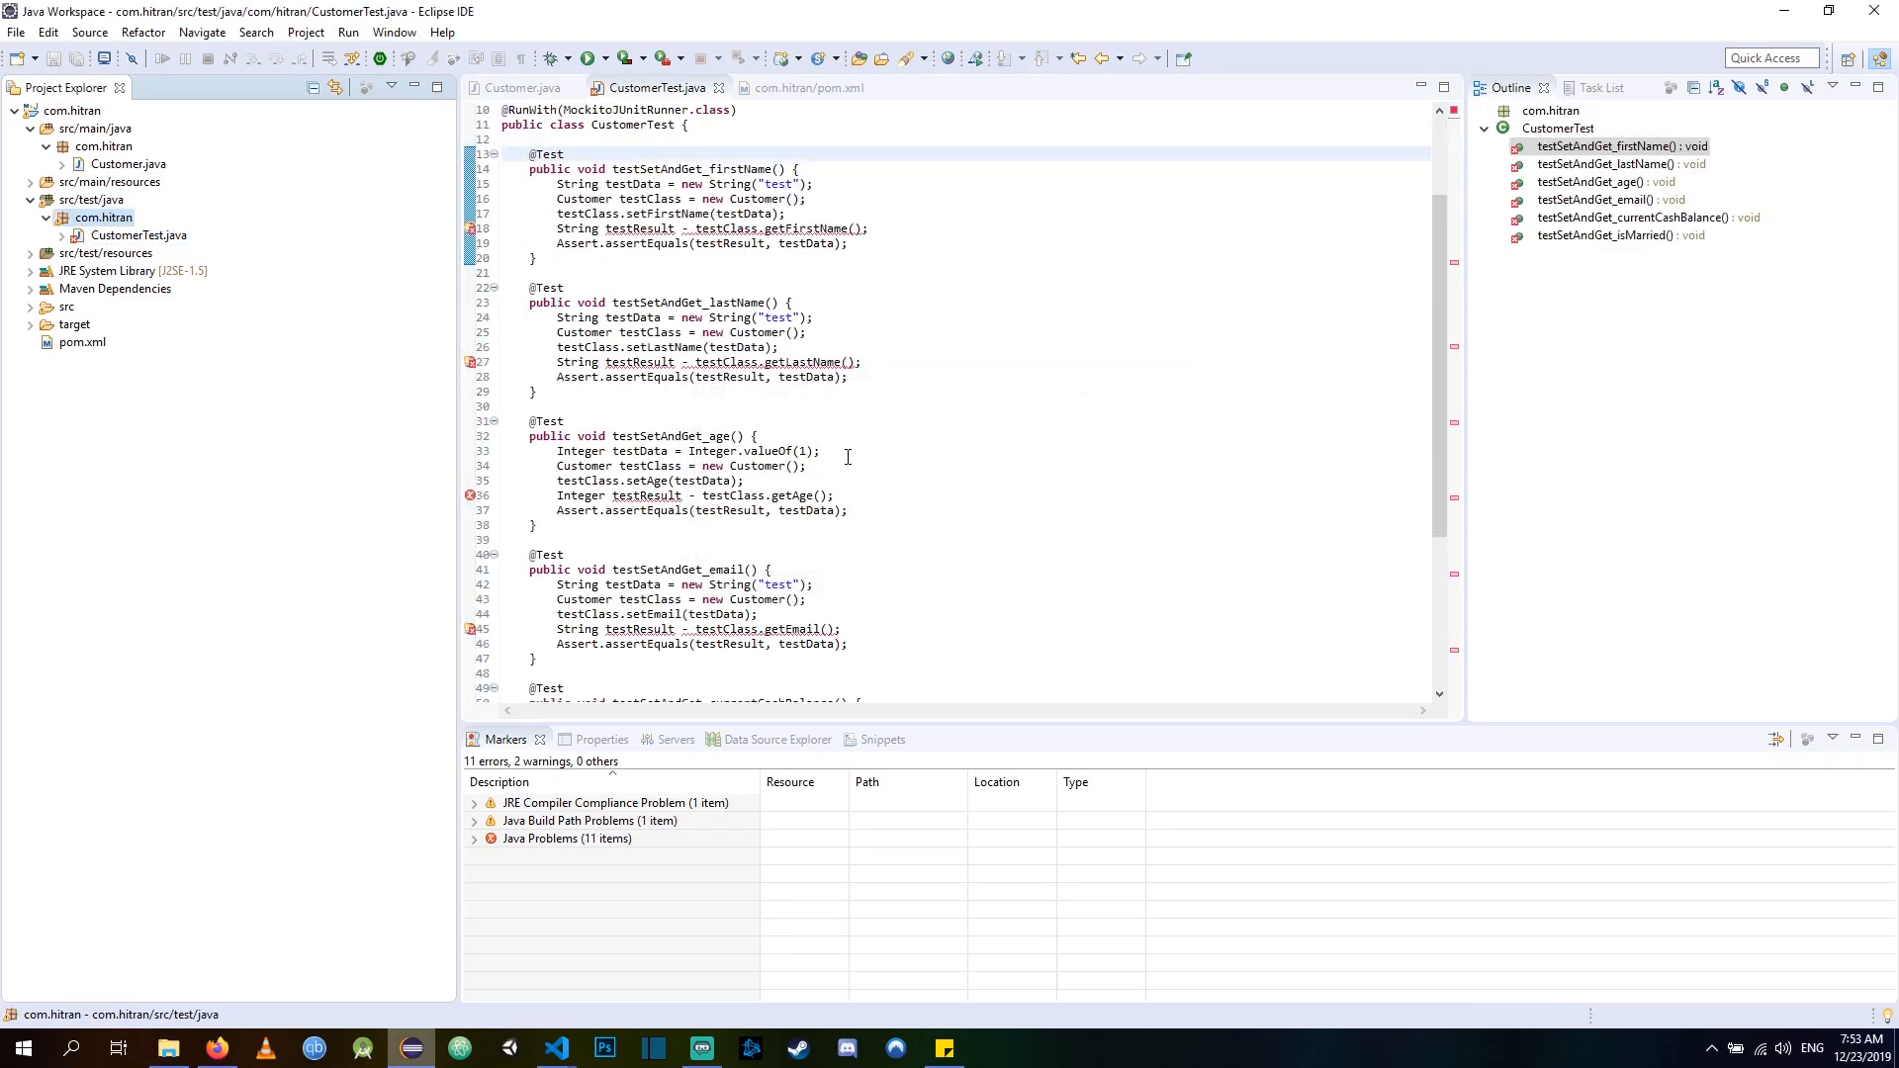
drag(676, 199, 686, 230)
scroll(719, 445, up, 3)
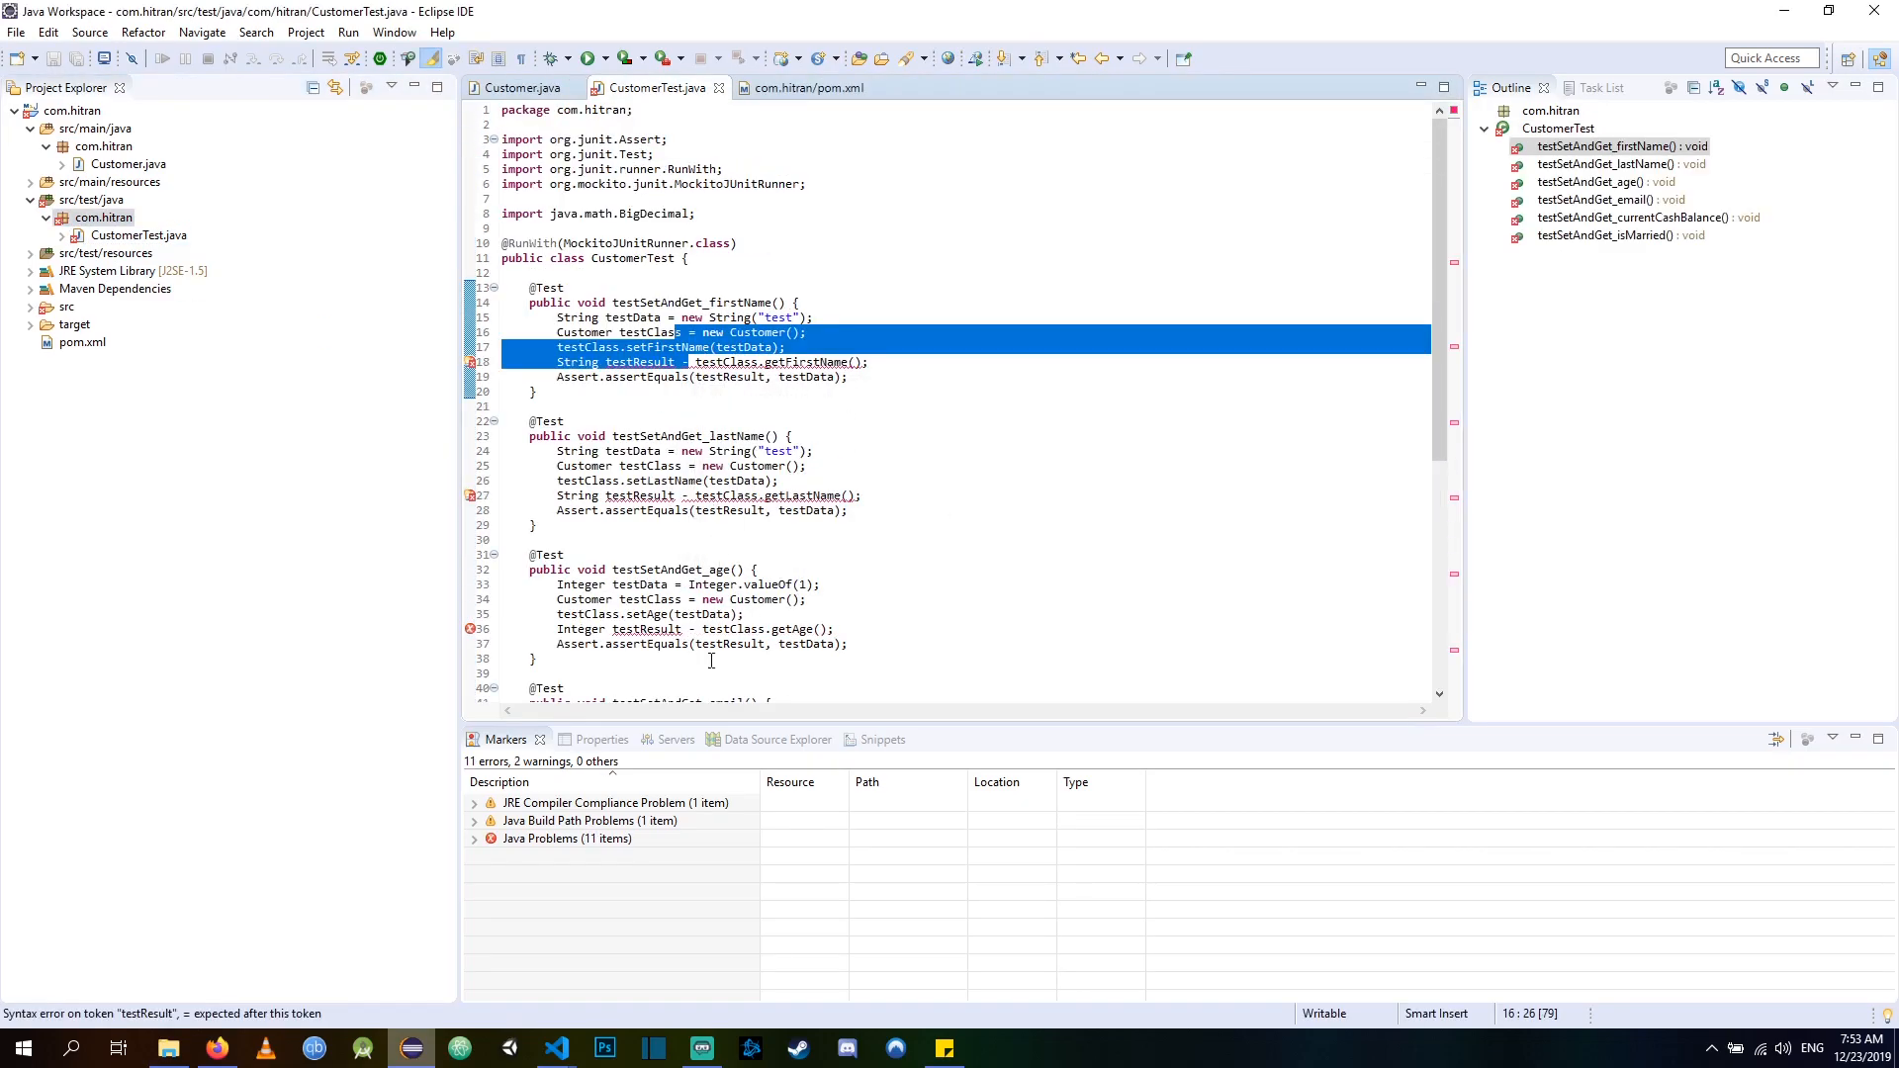
Step: Back in VS Code fix the '=' typo in main.py and open the output folder to regenerate
click(1783, 13)
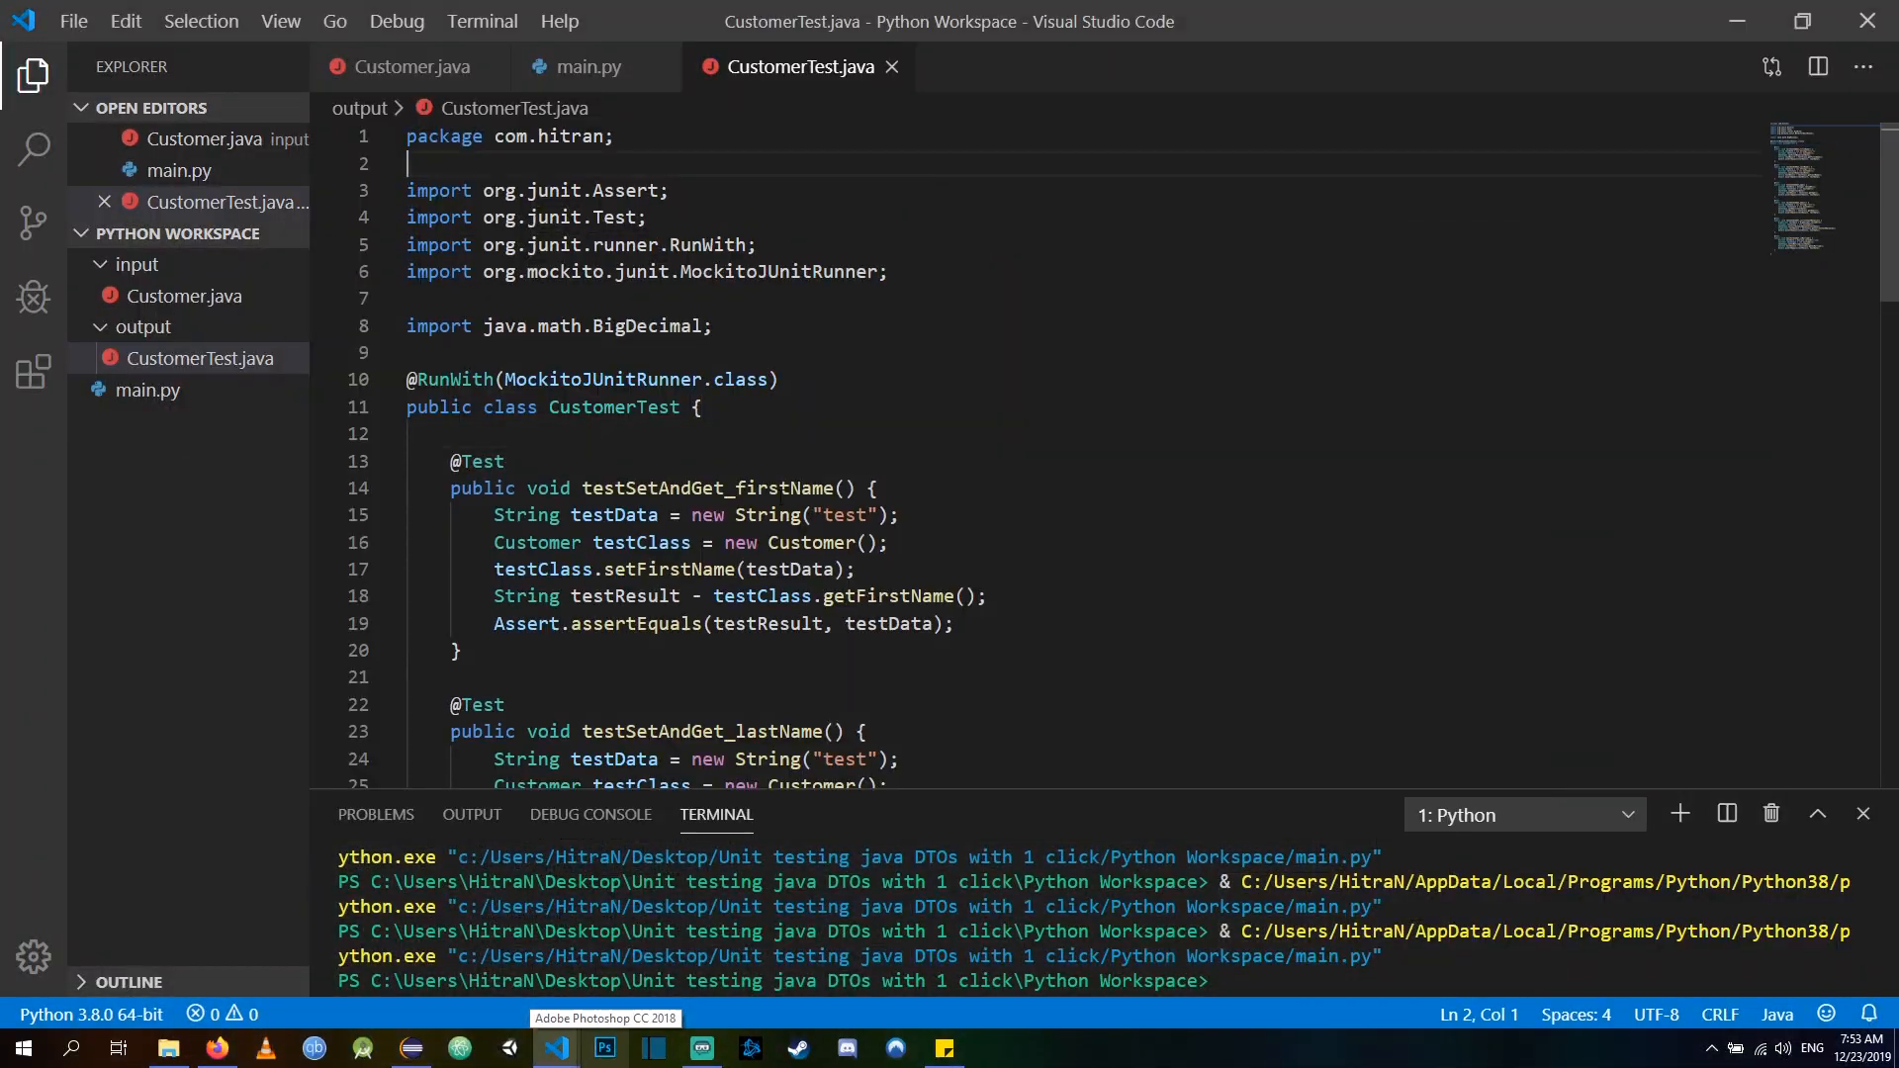
scroll(813, 509, down, 5)
scroll(813, 509, down, 5)
scroll(813, 508, up, 5)
scroll(814, 509, up, 5)
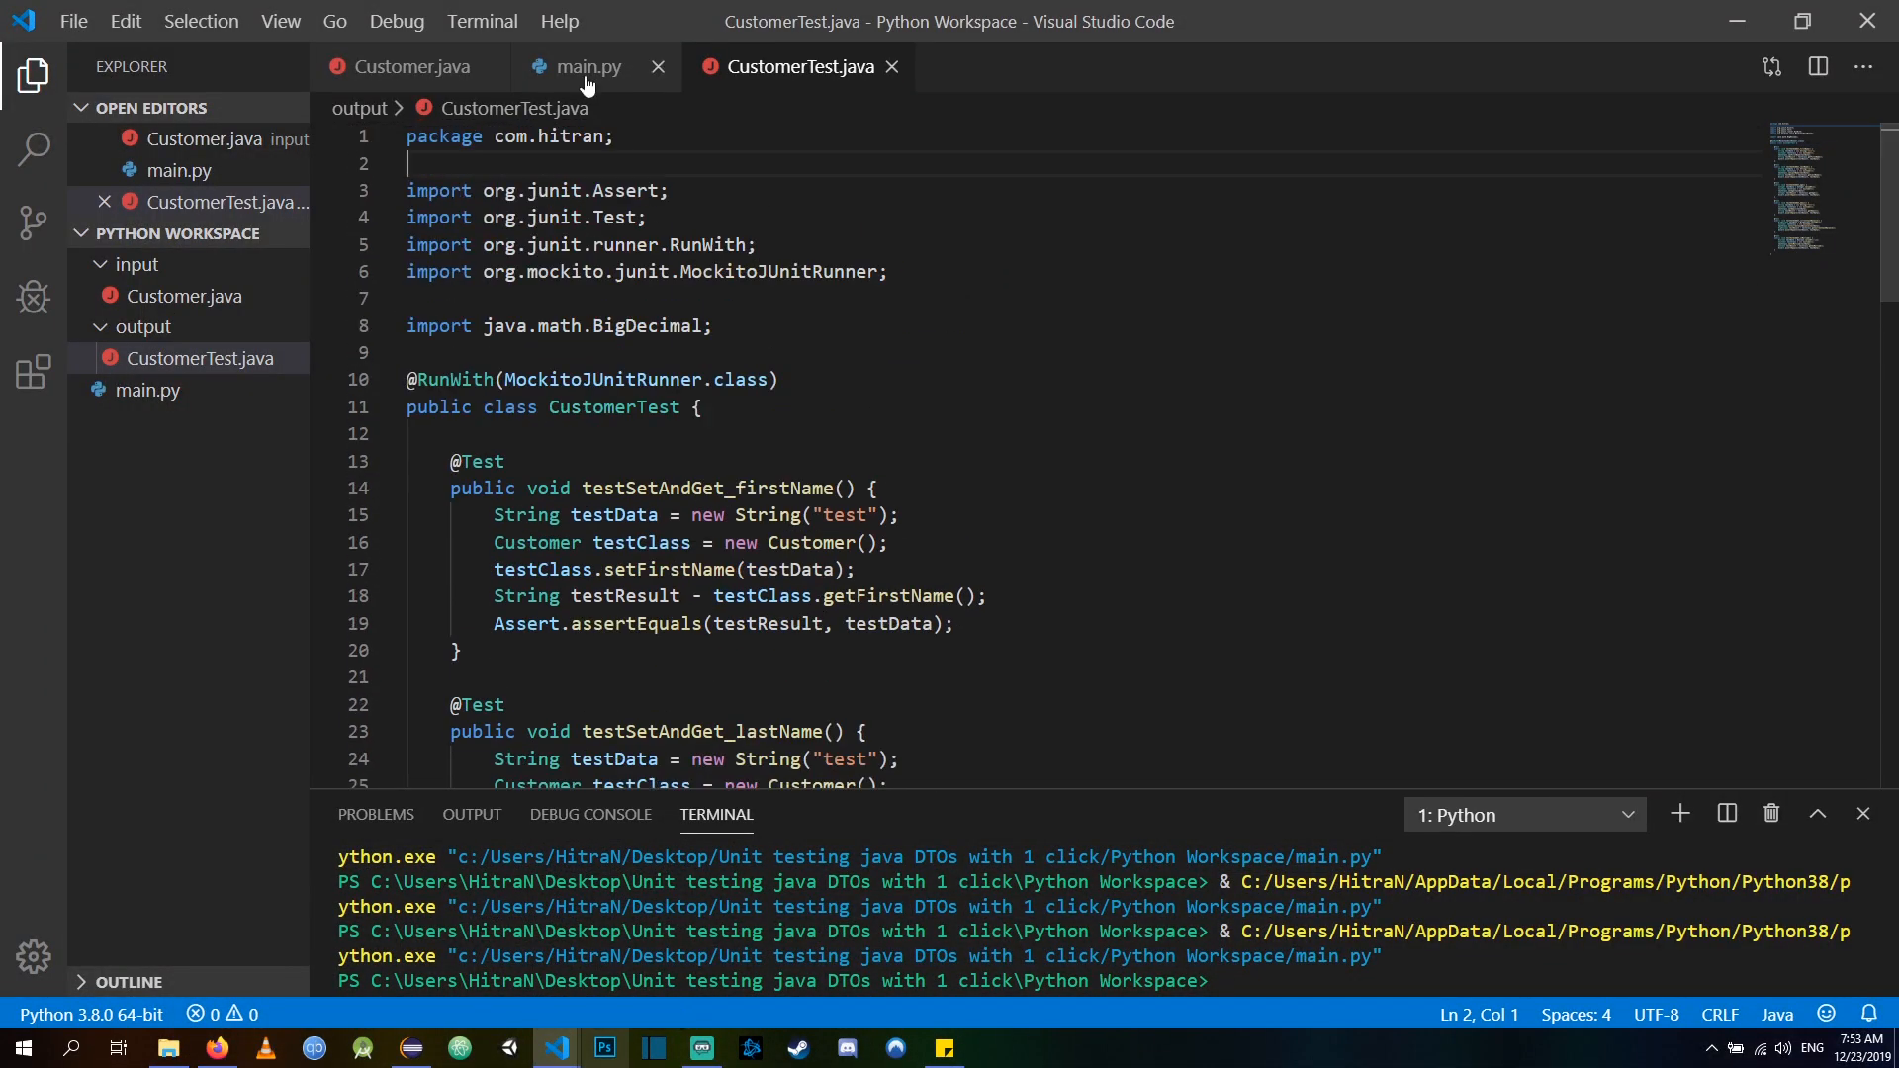
click(588, 68)
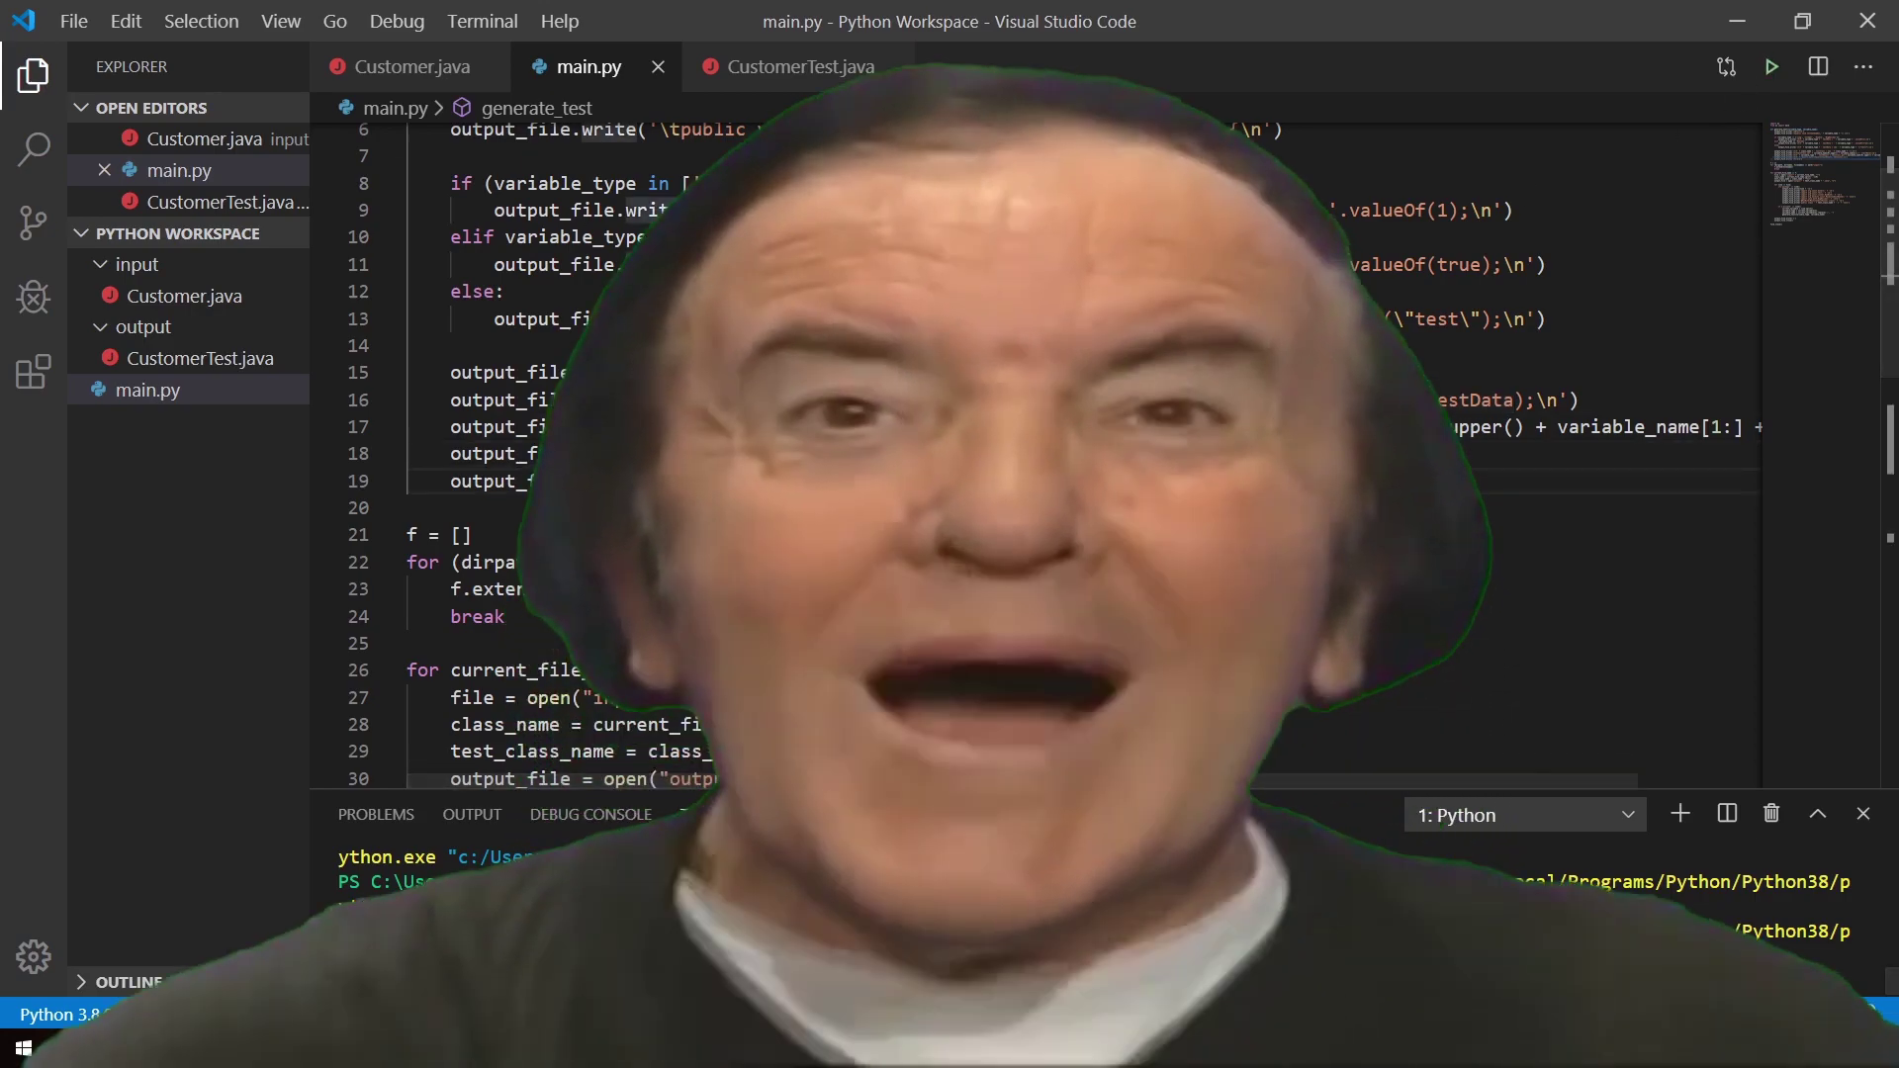
click(169, 1050)
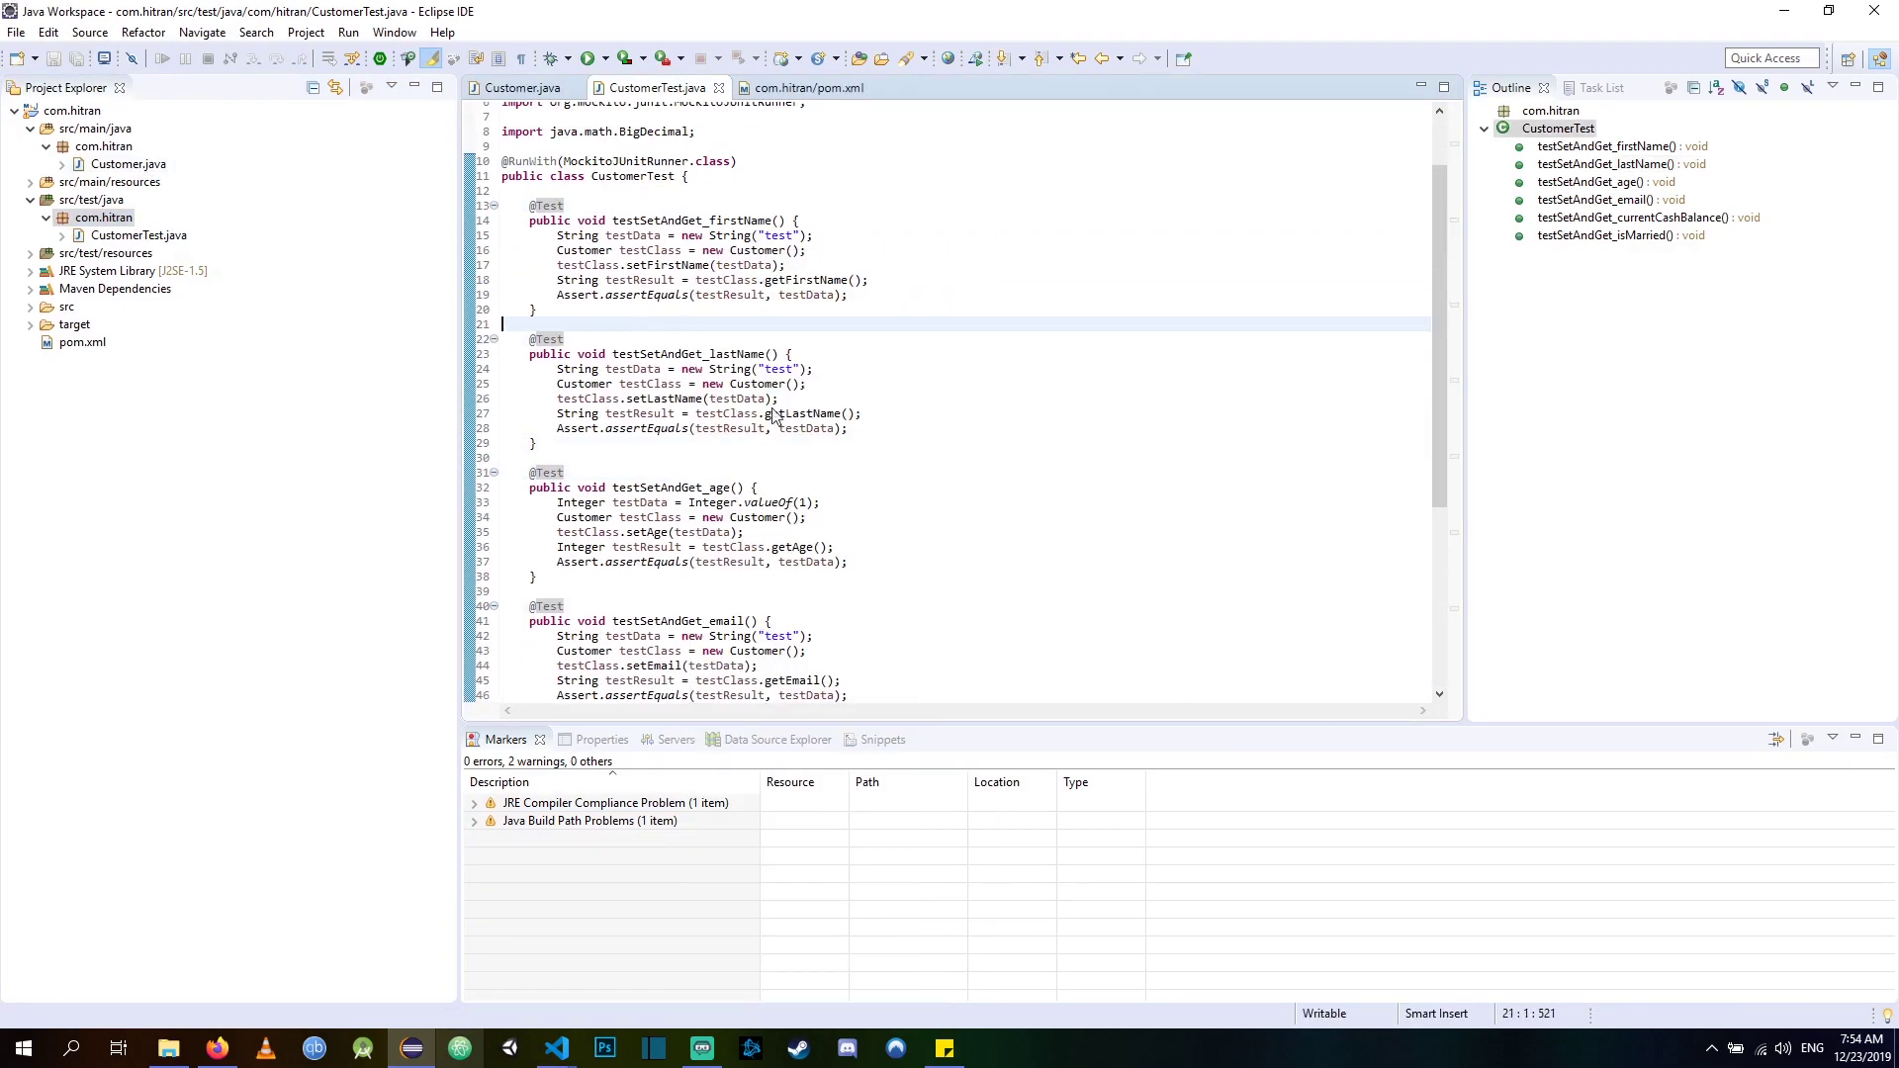
Step: Run CustomerTest via Coverage As > JUnit Test, reporting 86% coverage on com.hitran
right_click(776, 416)
mouse_move(724, 827)
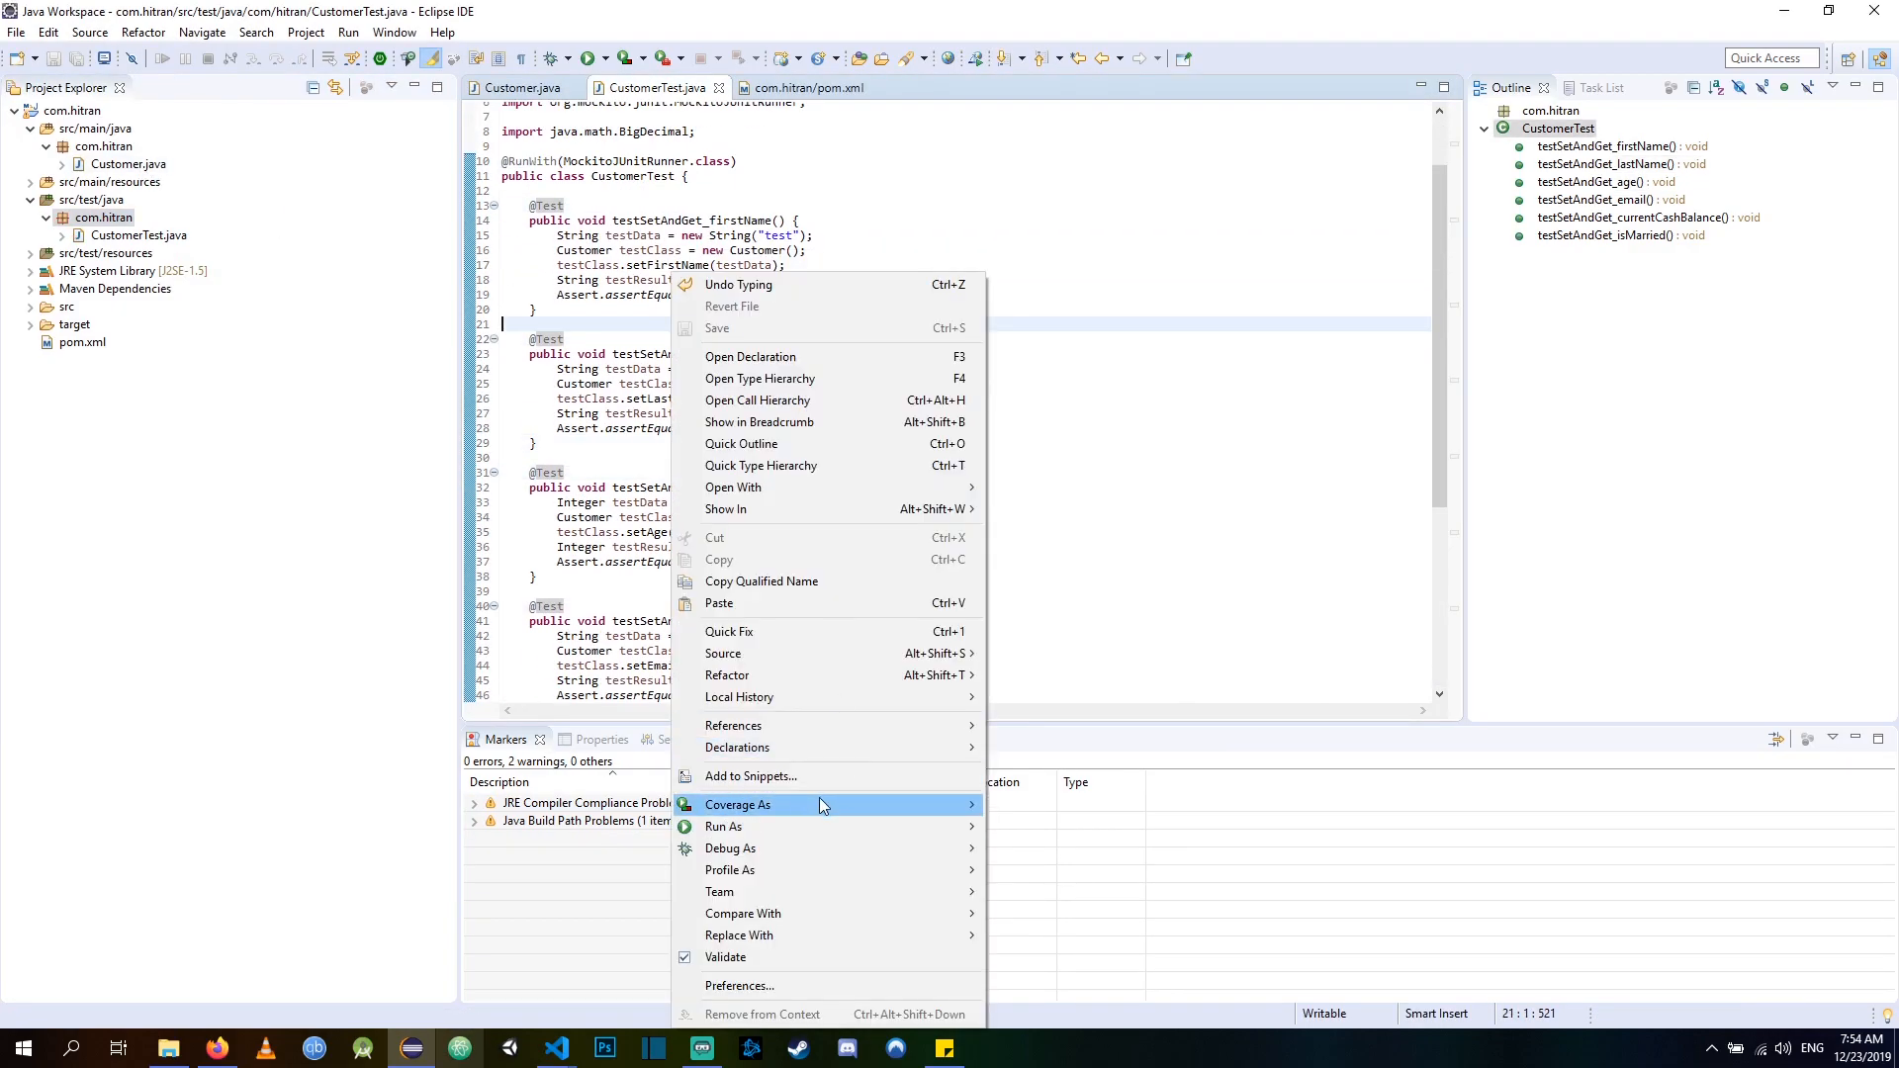
click(1172, 802)
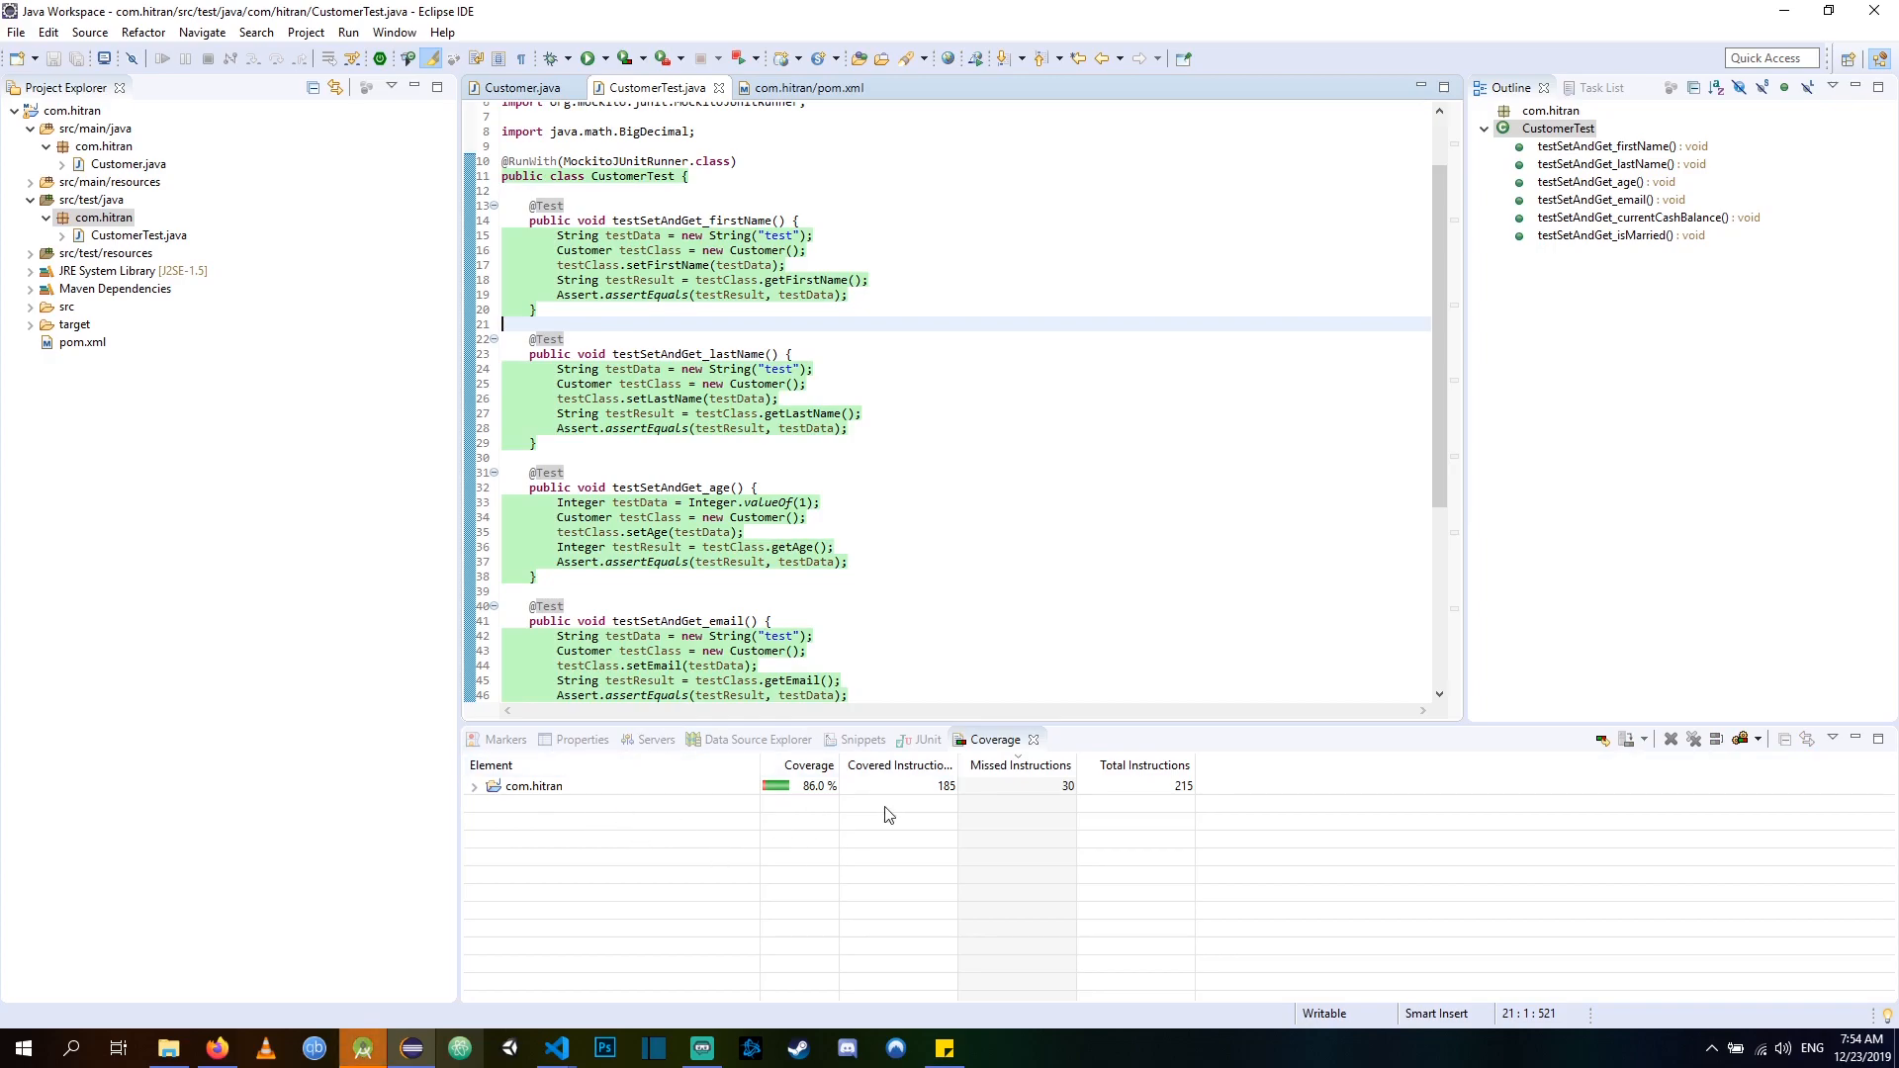
Step: Open Customer.java from Project Explorer to review its green/red coverage highlighting
click(767, 427)
scroll(767, 427, up, 3)
ctrl+click(734, 464)
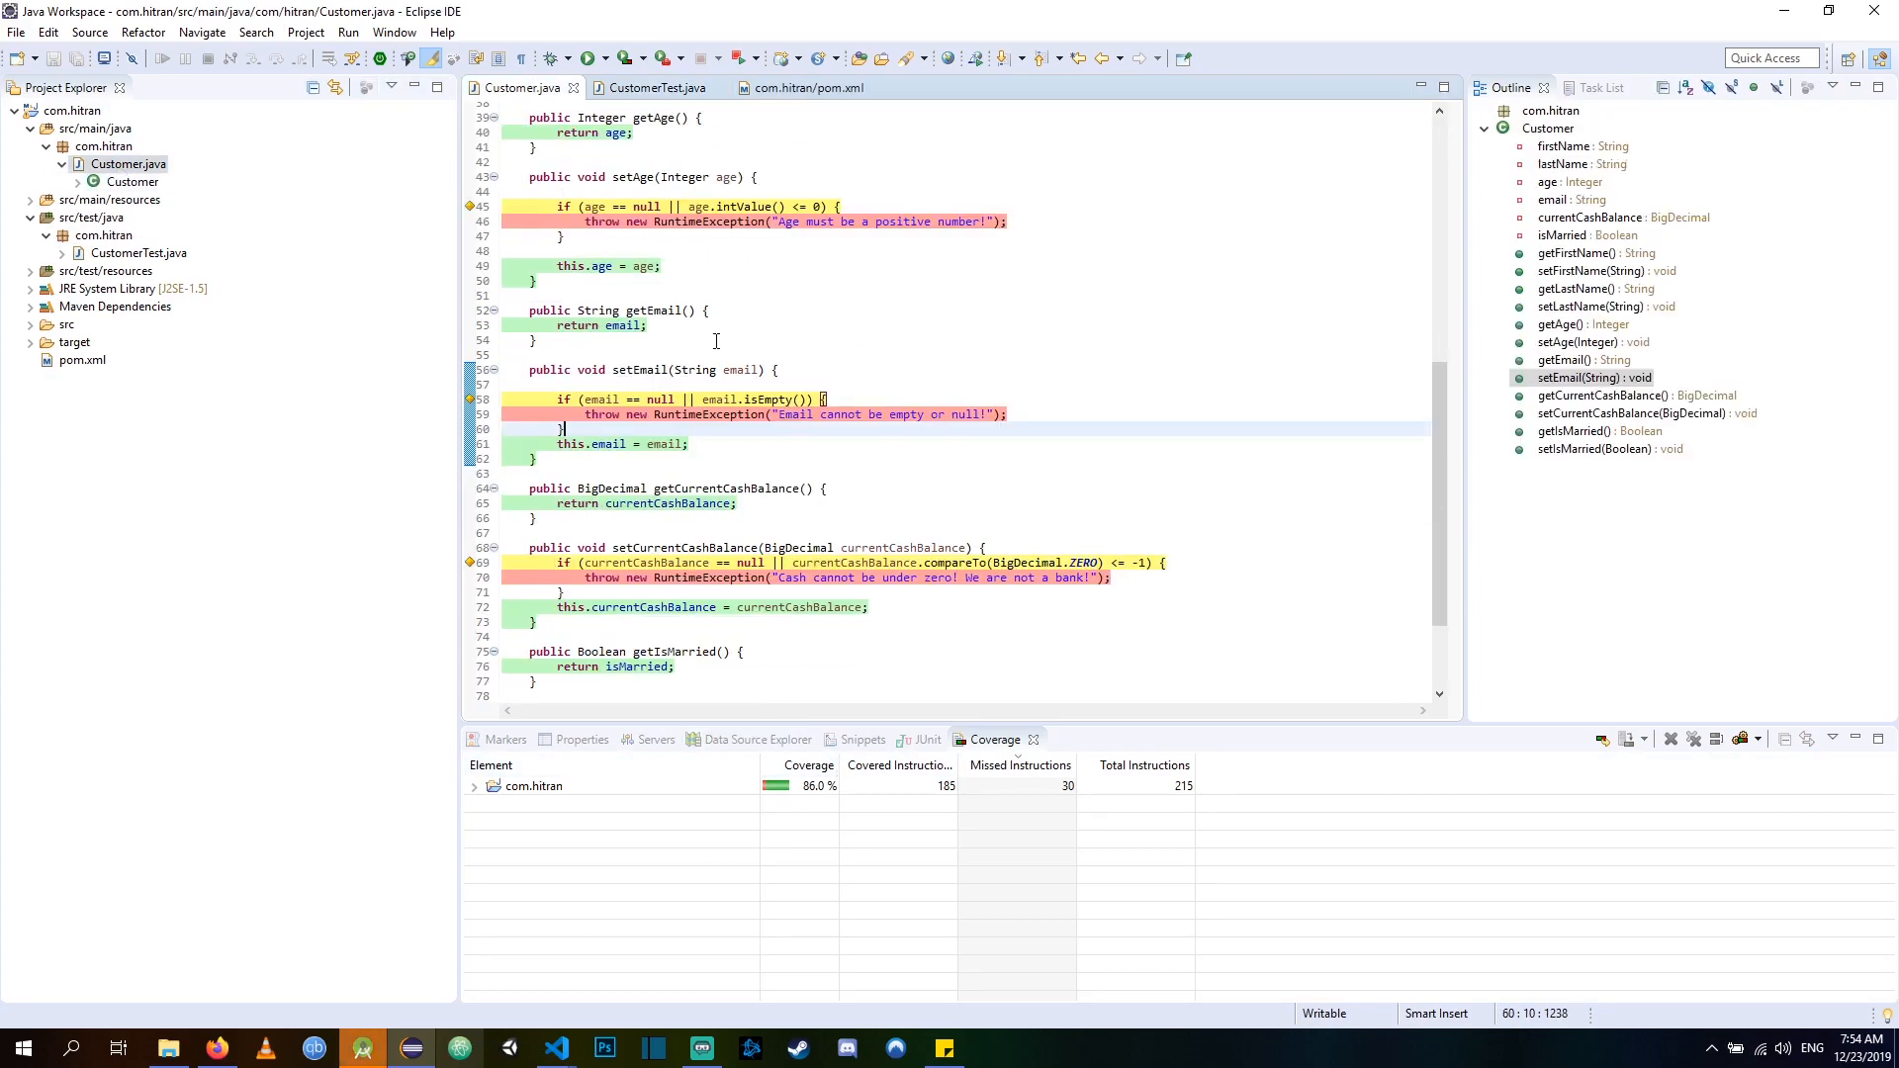
scroll(733, 428, up, 6)
click(733, 427)
scroll(734, 428, down, 2)
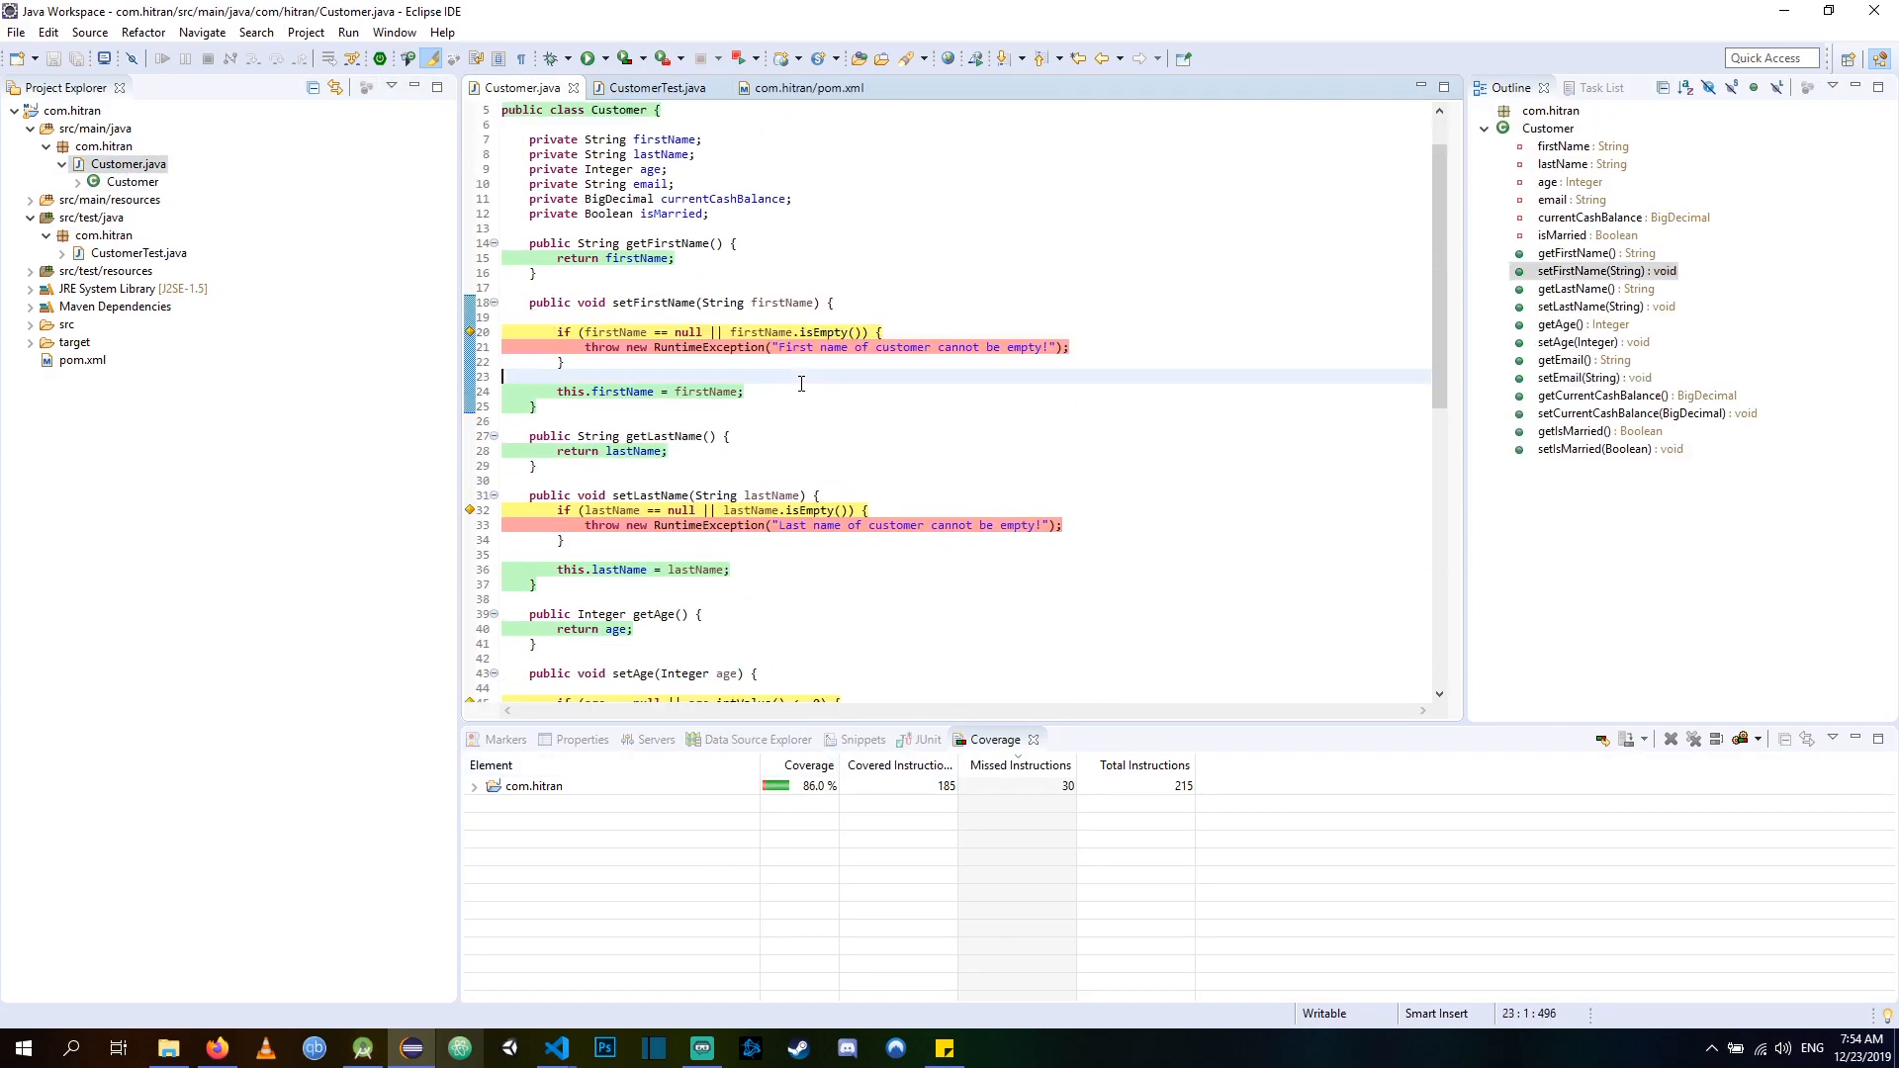
scroll(829, 385, down, 7)
scroll(830, 387, down, 6)
scroll(830, 386, down, 4)
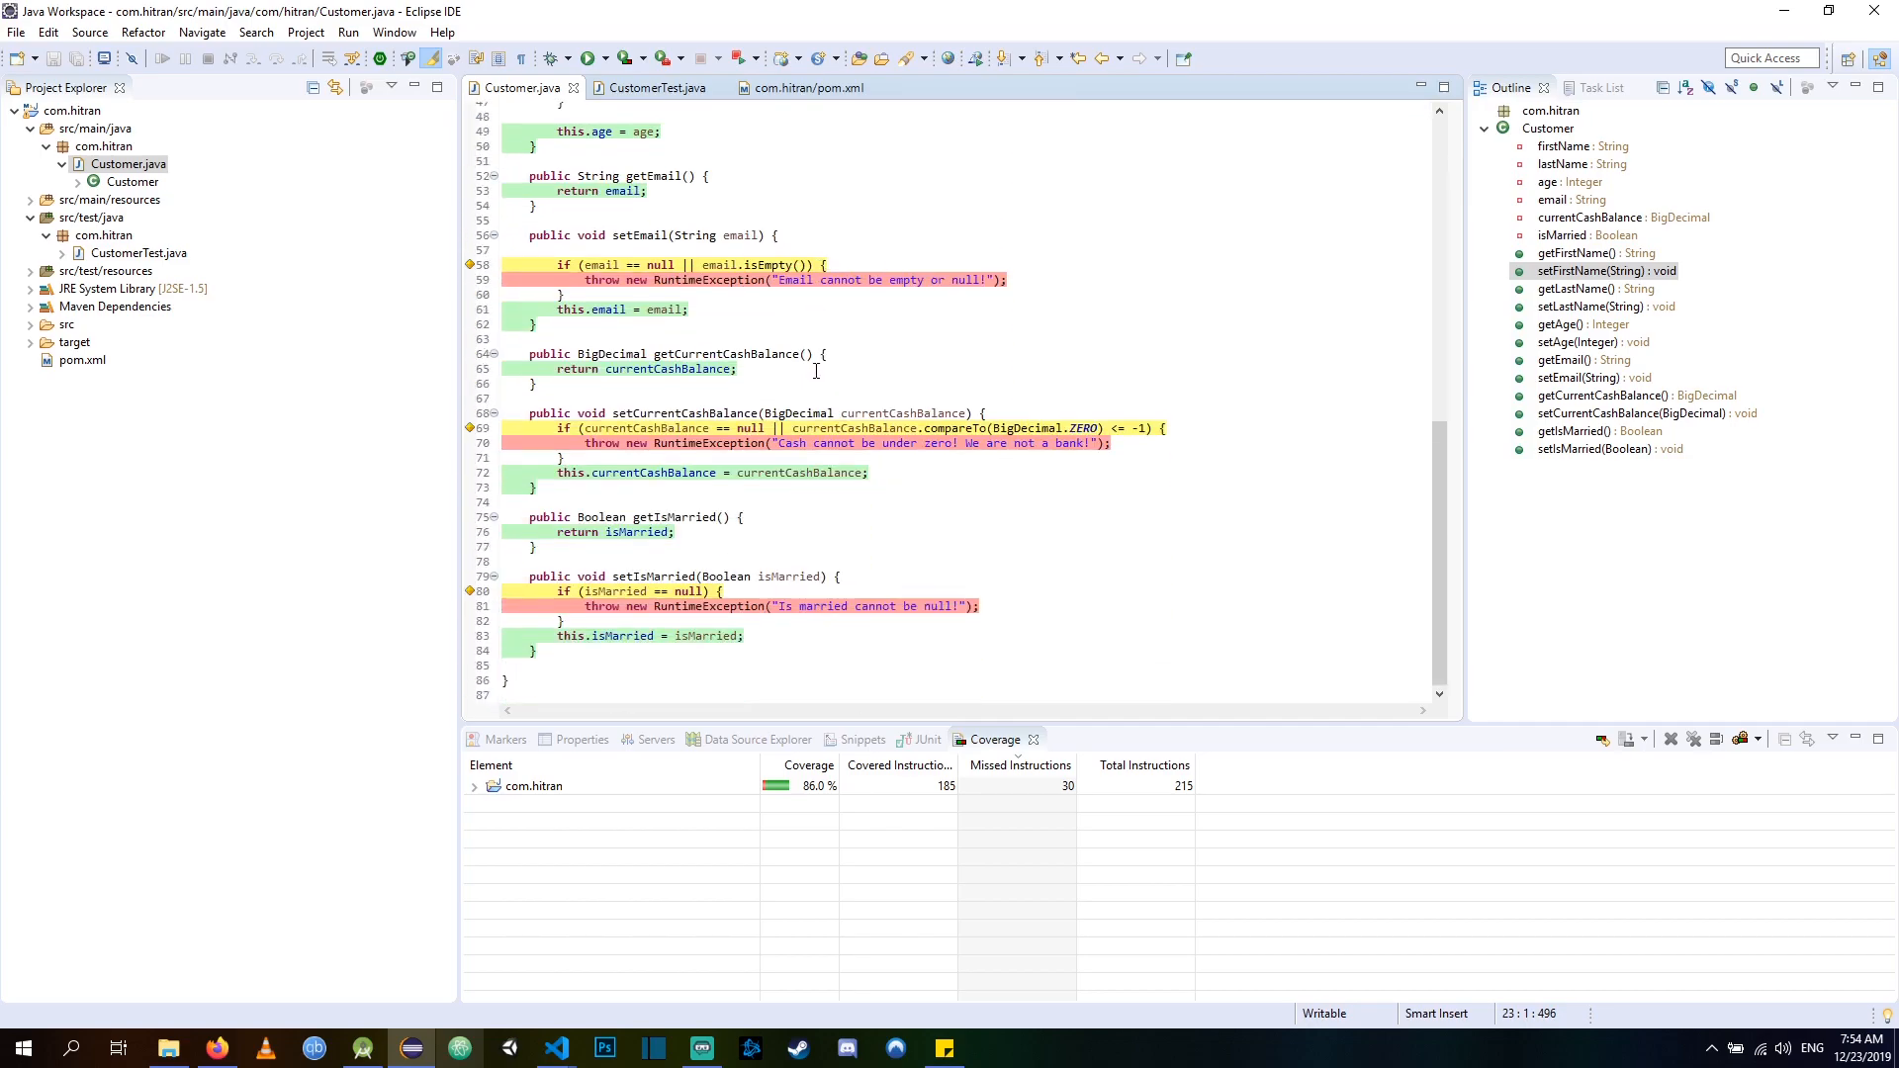